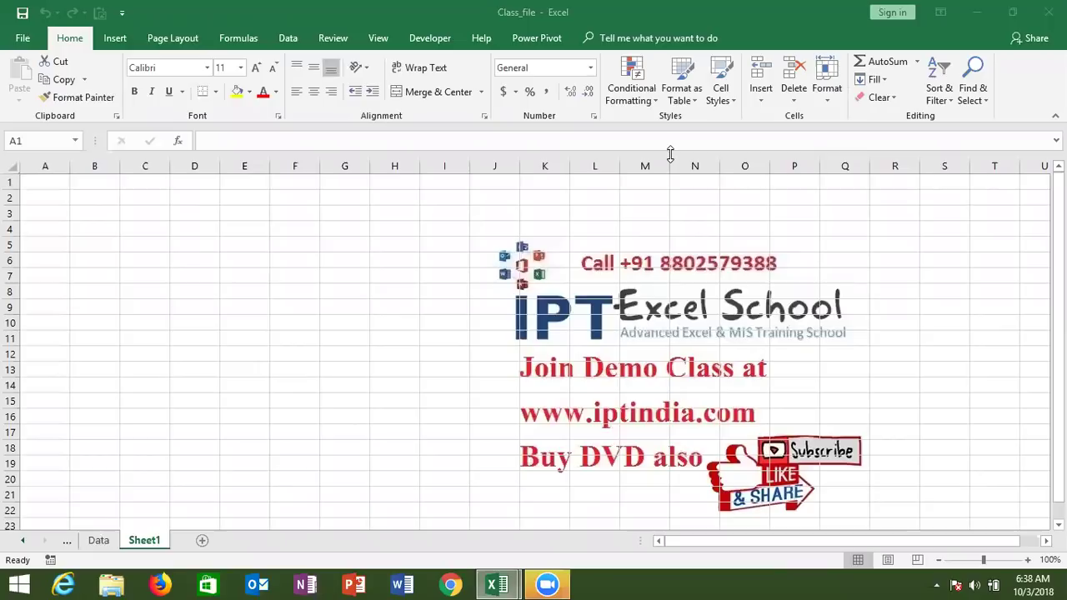
# Step: Browse the Formulas tab's Logical and Text function lists, scrolling through the text functions
pyautogui.click(228, 37)
pyautogui.click(187, 87)
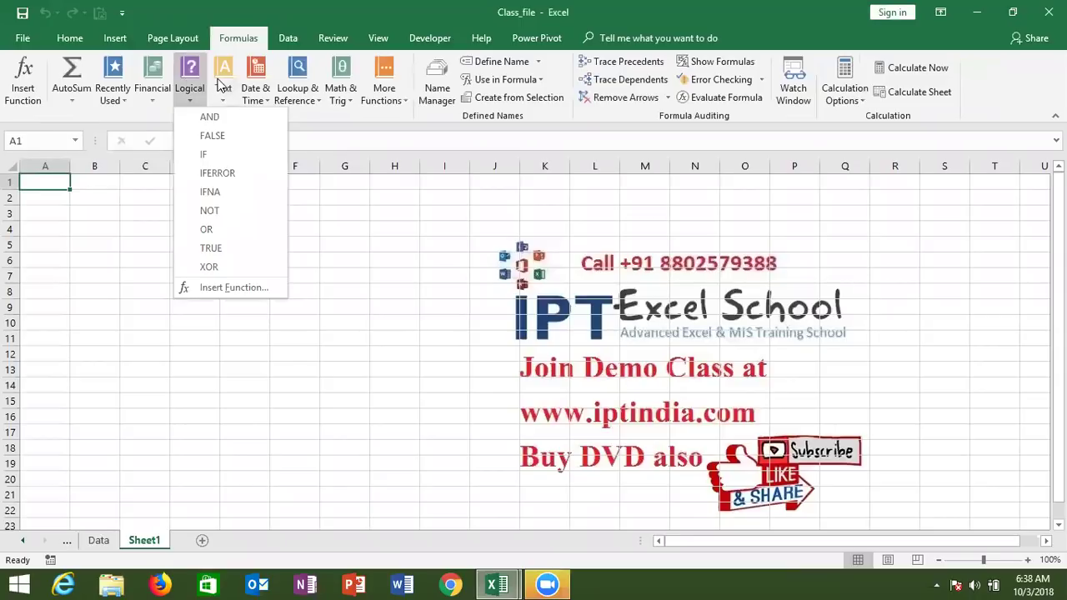
pyautogui.click(221, 84)
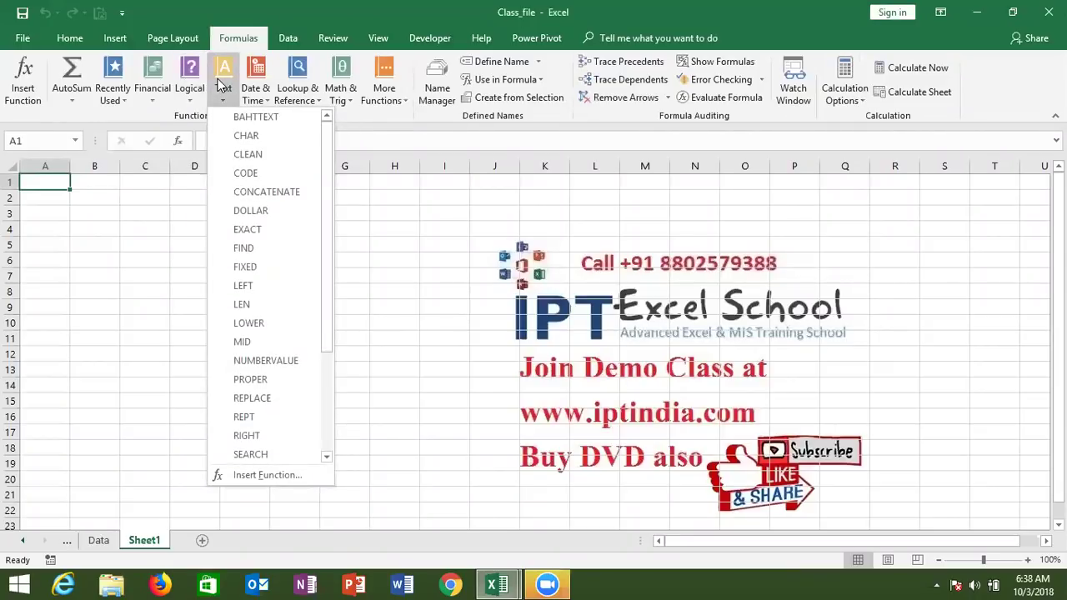
pyautogui.click(194, 92)
pyautogui.click(194, 92)
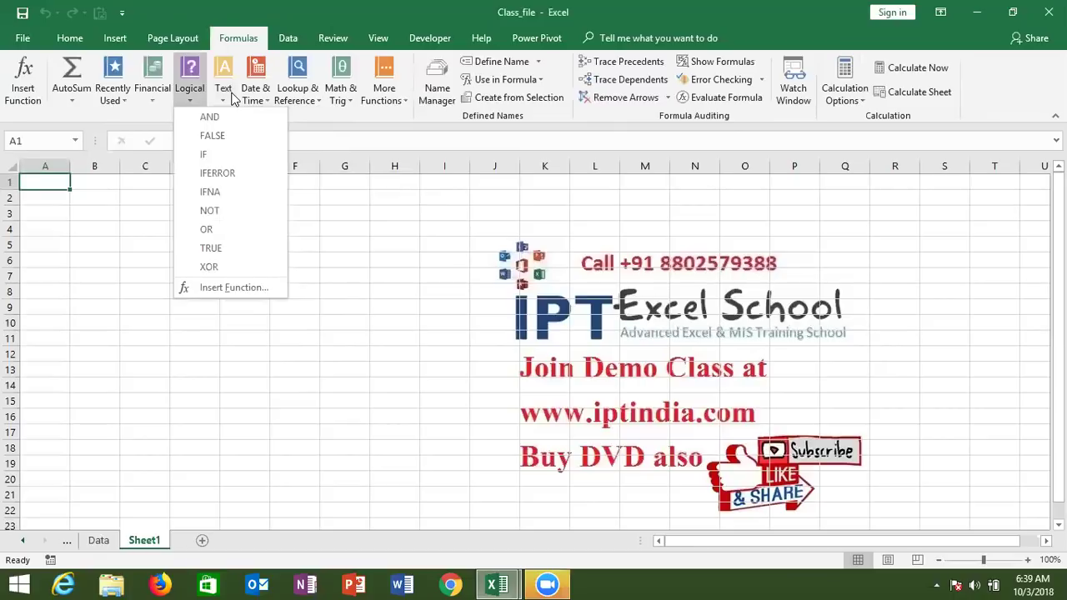
pyautogui.click(232, 95)
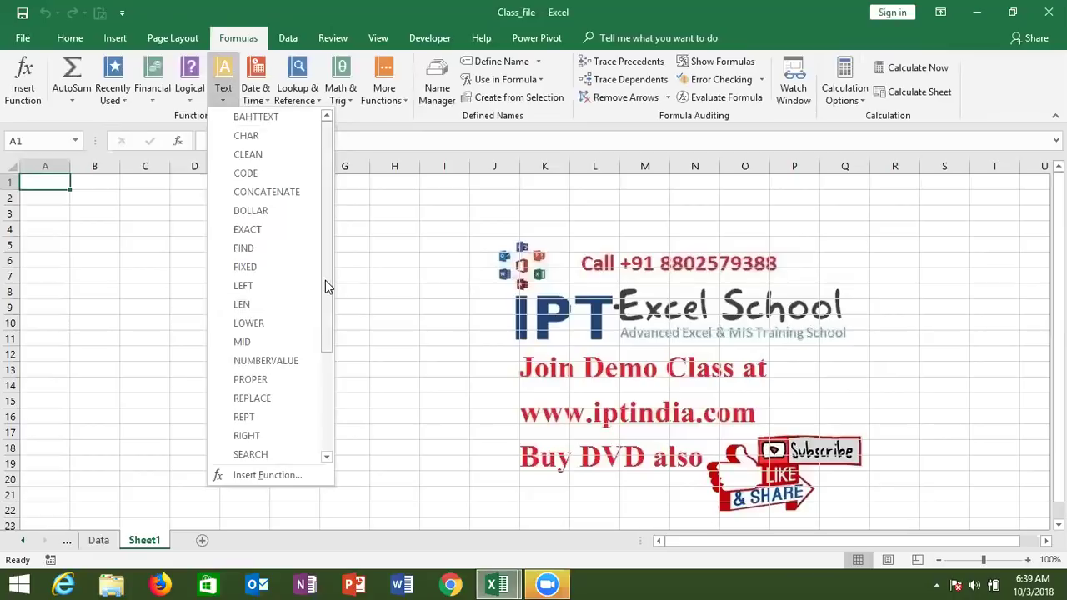
pyautogui.moveTo(326, 285)
pyautogui.mouseDown()
pyautogui.moveTo(400, 437)
pyautogui.moveTo(340, 253)
pyautogui.mouseUp()
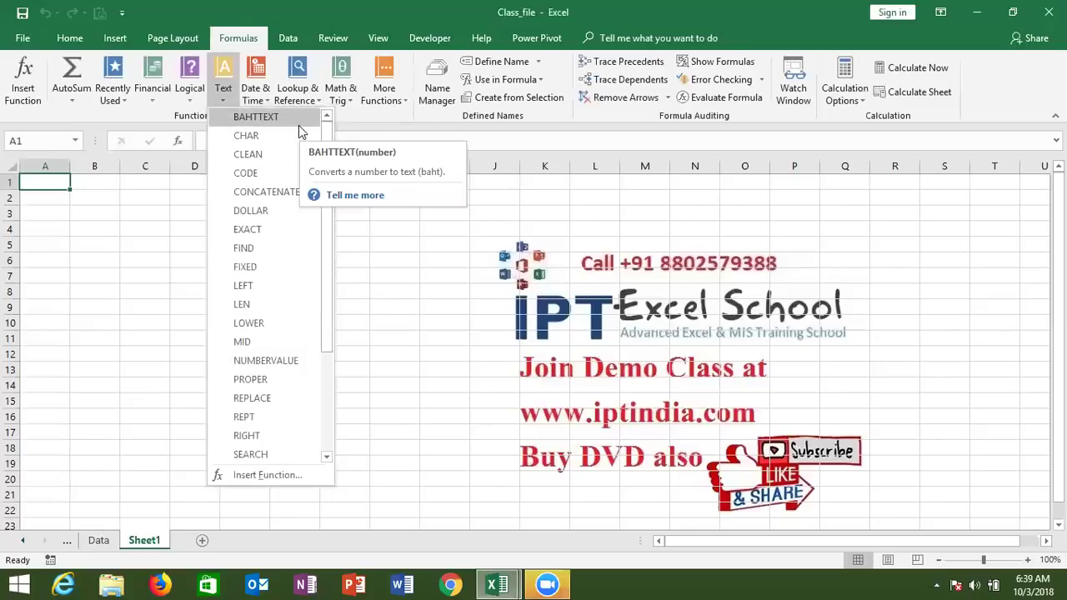
# Step: Enter 123 in cell B2
pyautogui.click(66, 238)
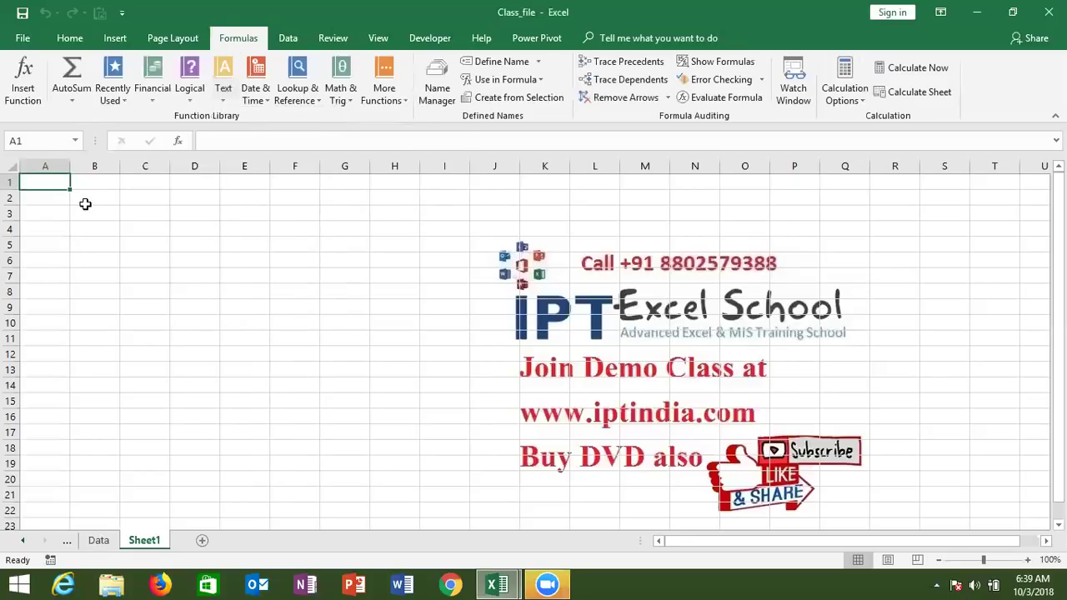
pyautogui.click(87, 205)
pyautogui.write('123')
pyautogui.press('Return')
# Step: Enter =BAHTTEXT(B2) in C2 and copy its Thai text result
pyautogui.click(123, 198)
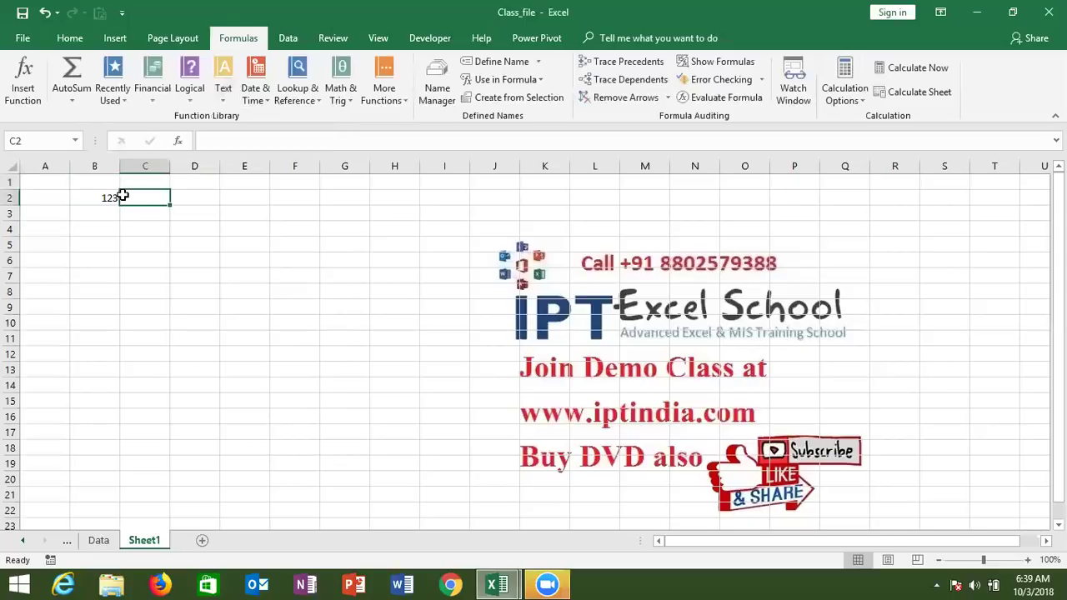
pyautogui.write('=b')
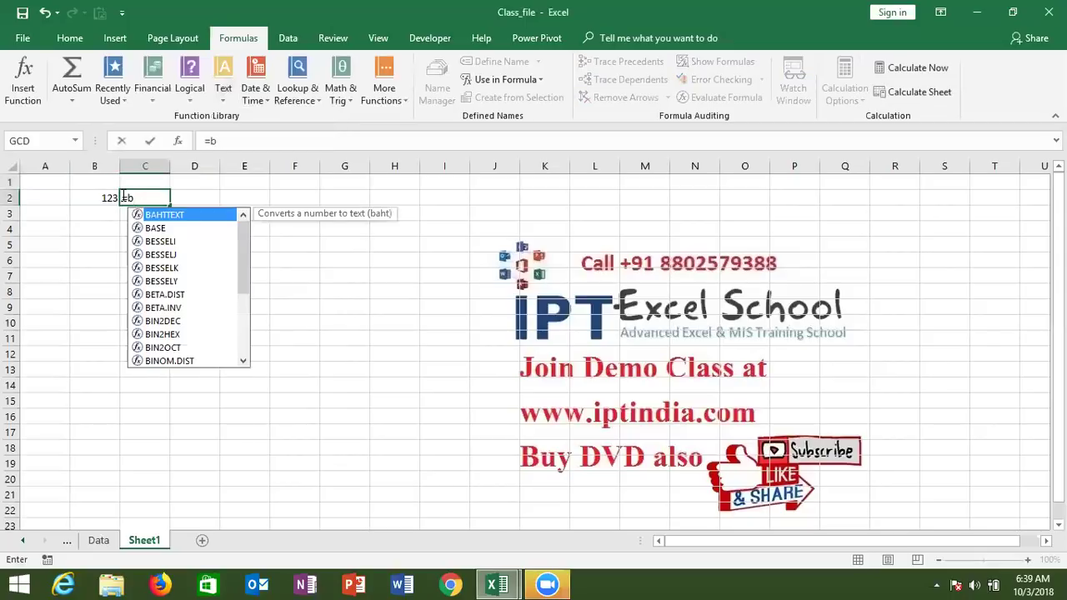
pyautogui.press('Tab')
pyautogui.press('Left')
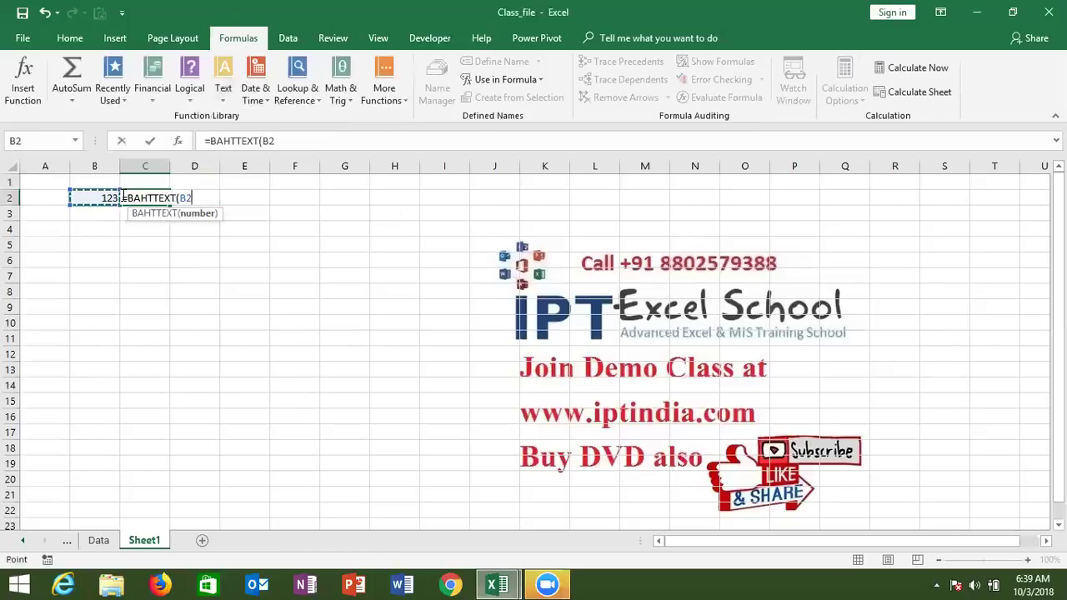
pyautogui.press('Return')
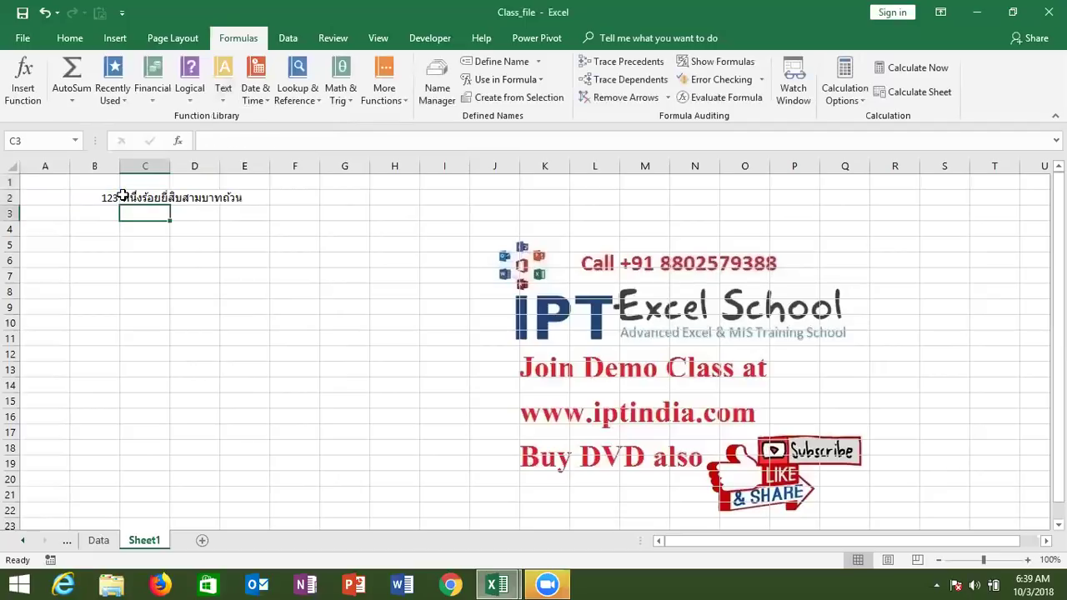
pyautogui.click(122, 195)
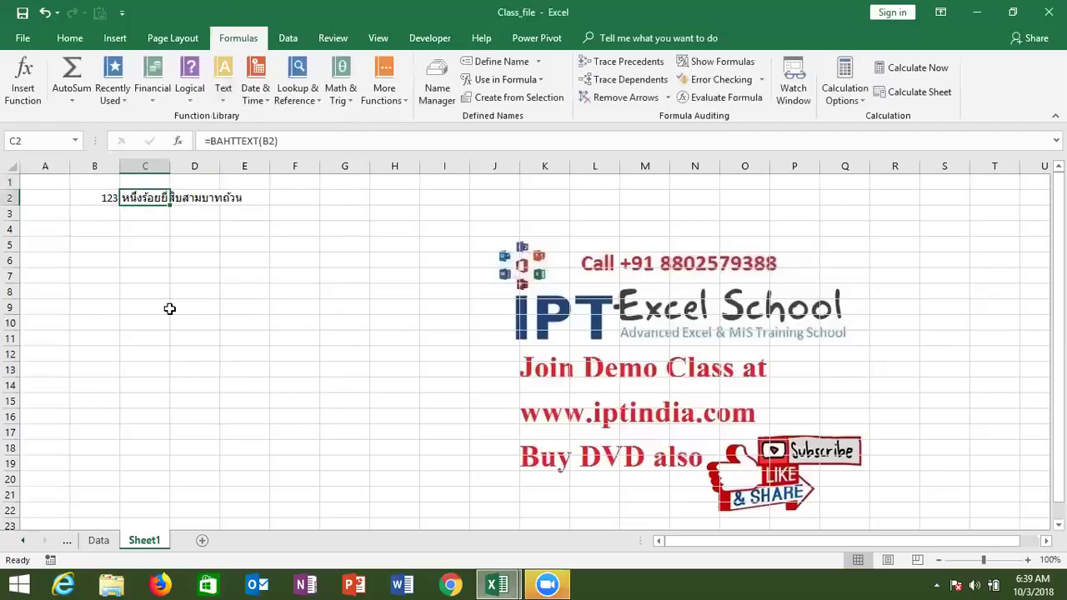
pyautogui.hotkey('ctrl', 'c')
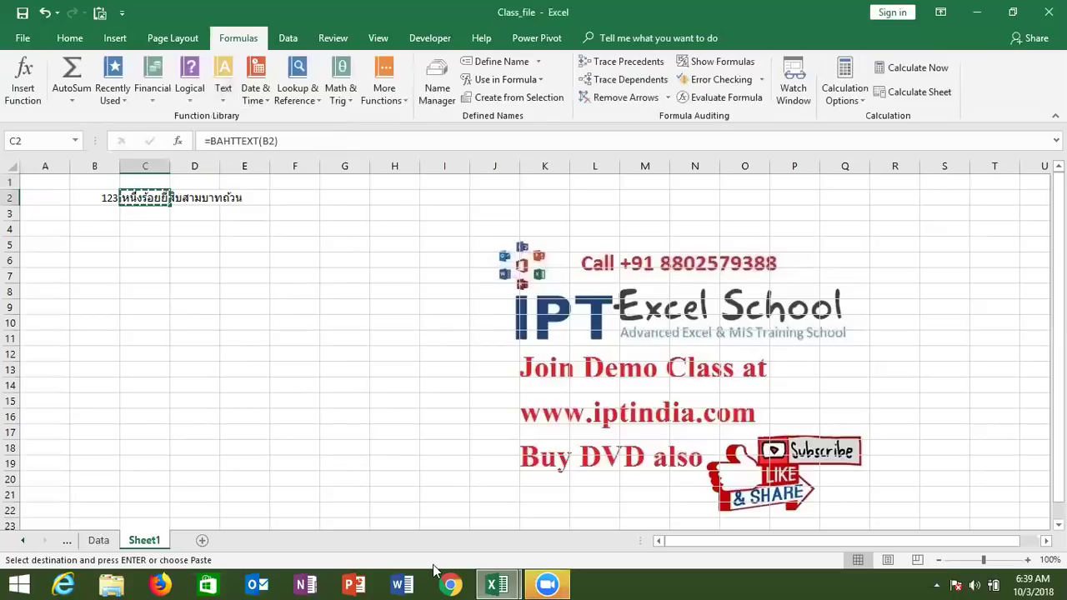
# Step: Switch to Chrome and go to google.com
pyautogui.click(454, 584)
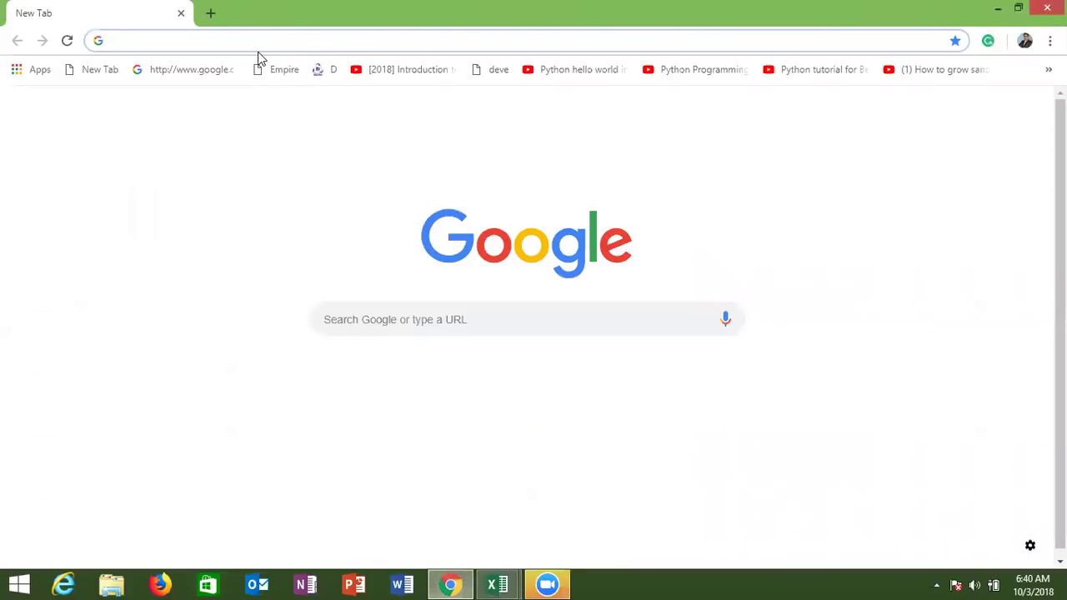
pyautogui.write('goo')
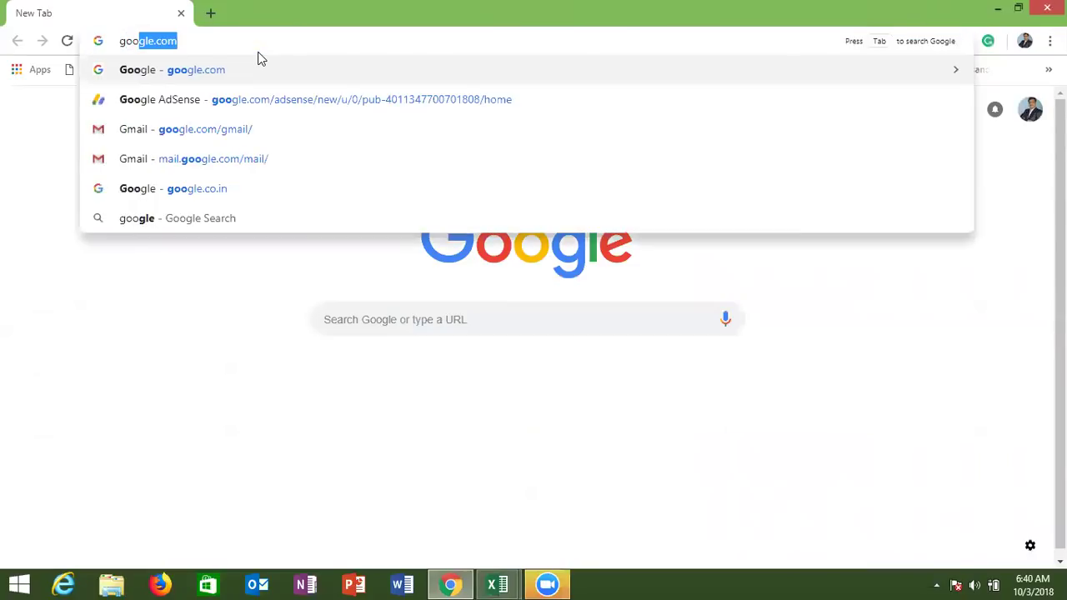
pyautogui.press('Return')
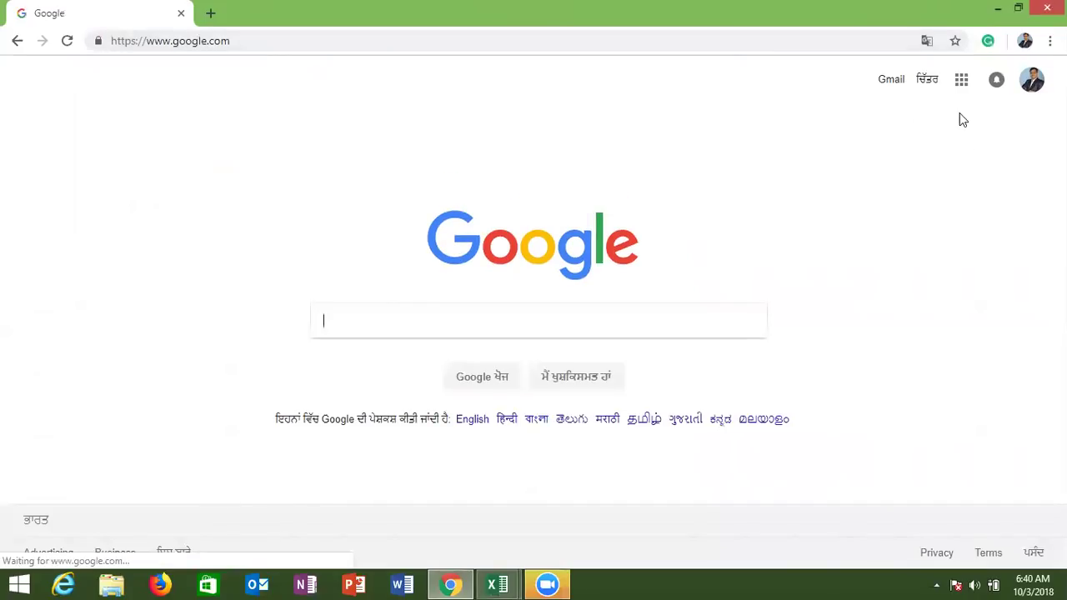
# Step: Open Google Translate from the Google apps grid's More section
pyautogui.click(961, 86)
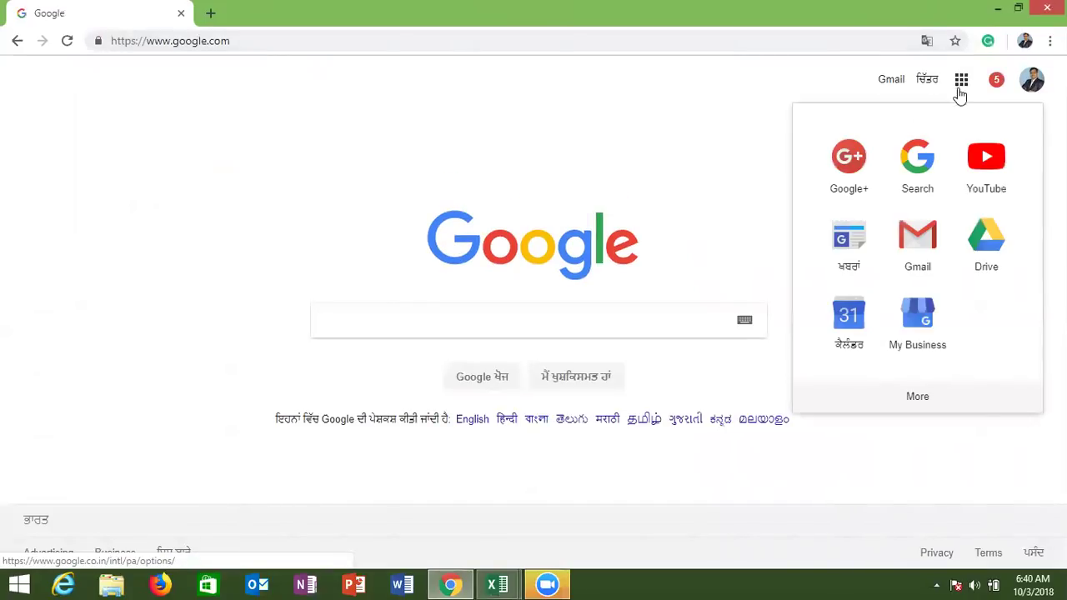
pyautogui.click(918, 398)
pyautogui.click(918, 398)
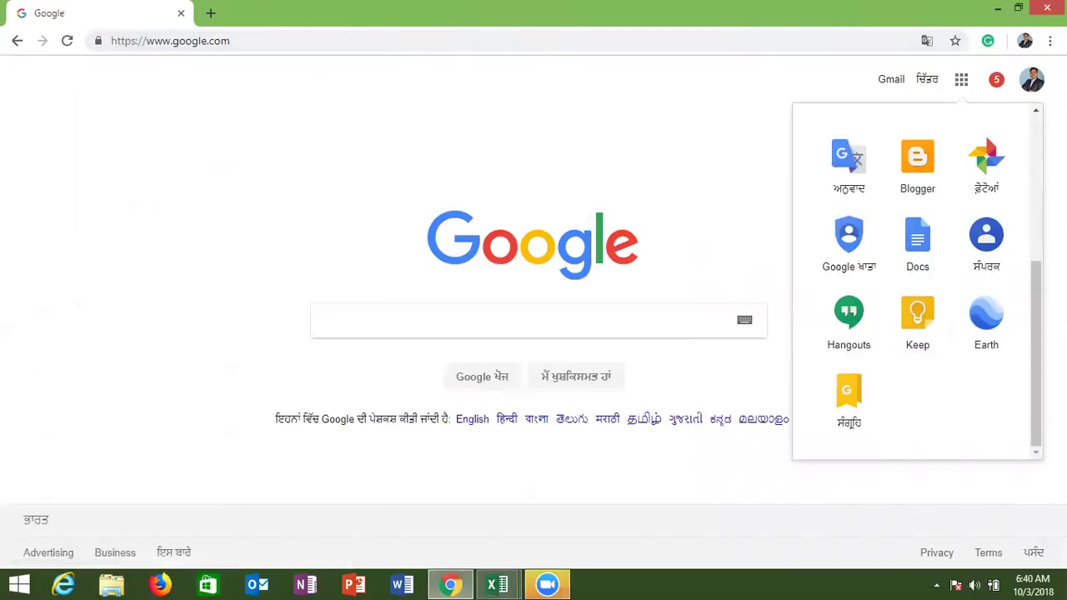
pyautogui.click(1037, 123)
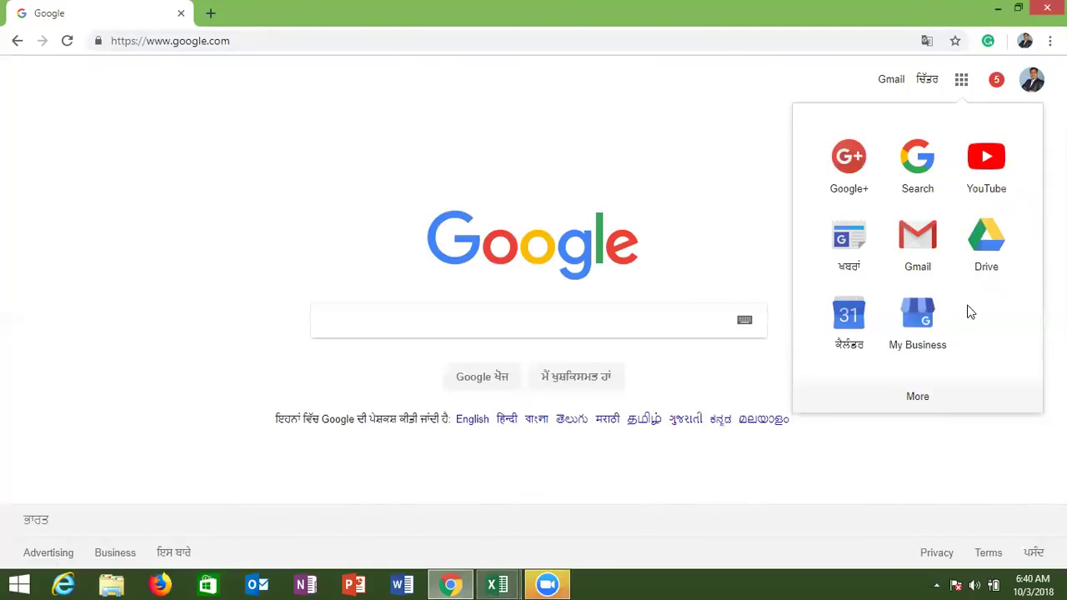
pyautogui.click(912, 396)
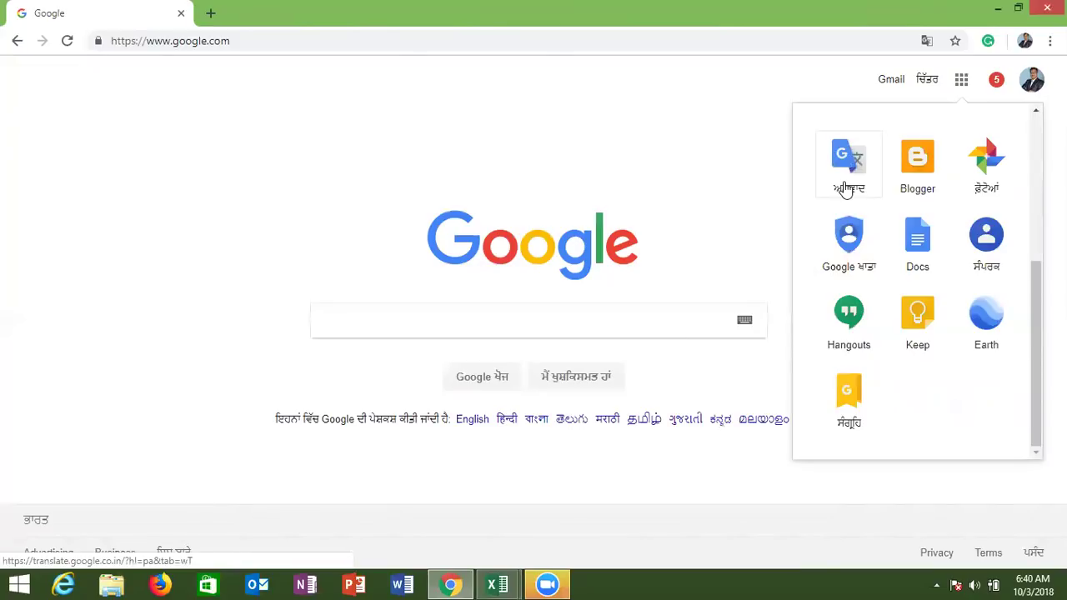
pyautogui.click(847, 190)
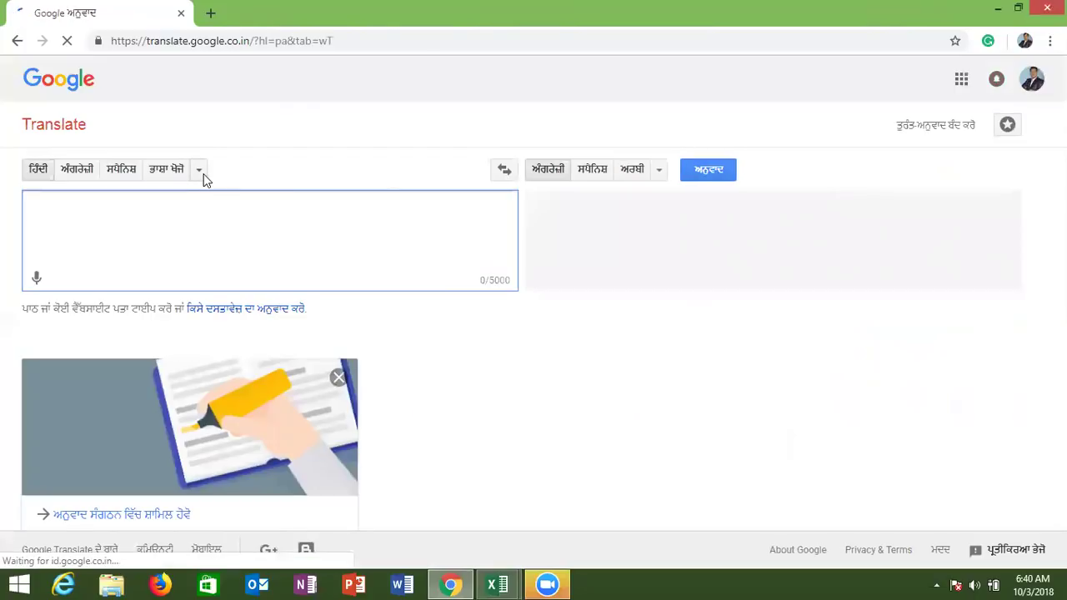
# Step: Paste the copied Thai text into the Translate source box
pyautogui.click(200, 171)
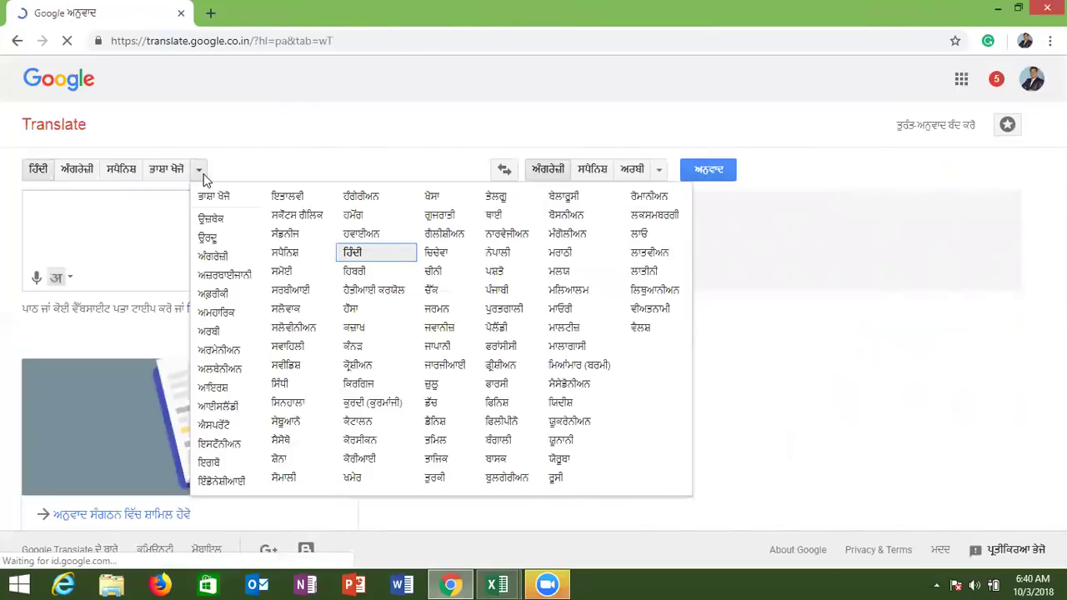
pyautogui.click(107, 236)
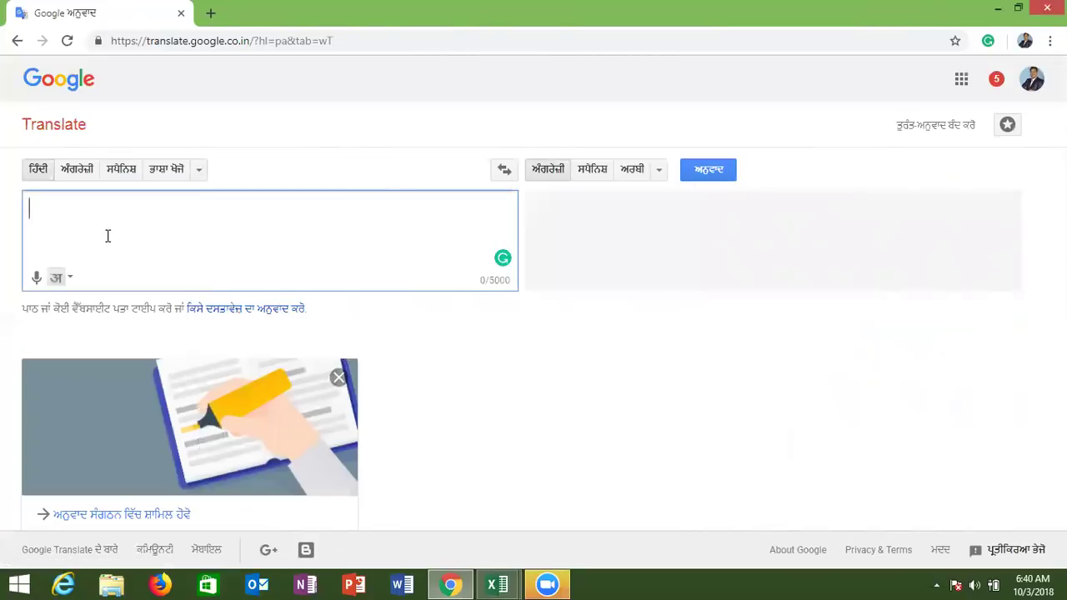
pyautogui.hotkey('ctrl', 'v')
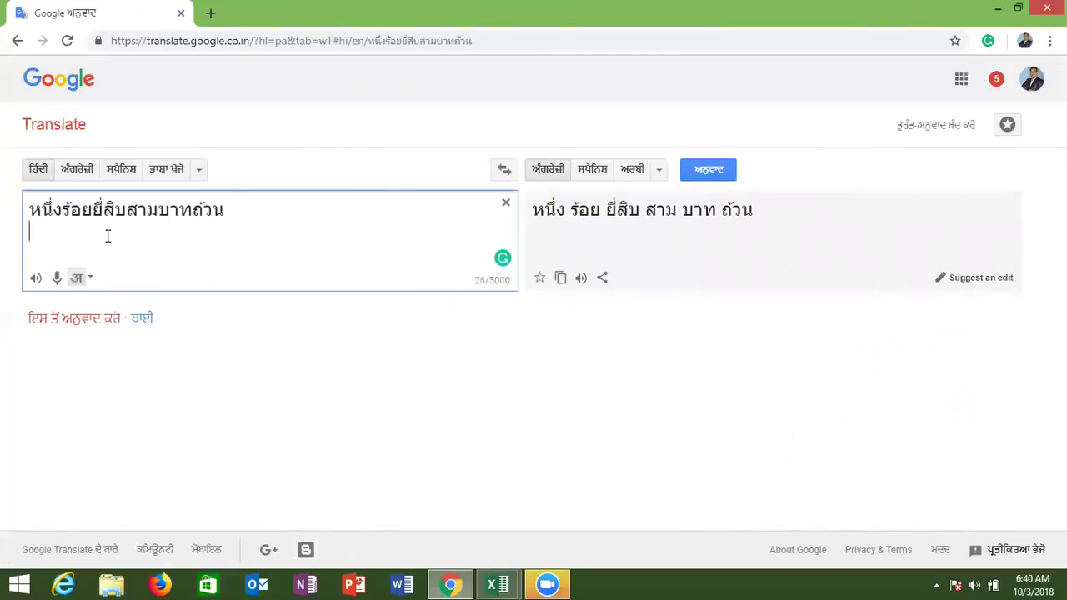
# Step: Return to the Google homepage, switch its interface to English, and reopen Translate from the apps grid
pyautogui.click(18, 41)
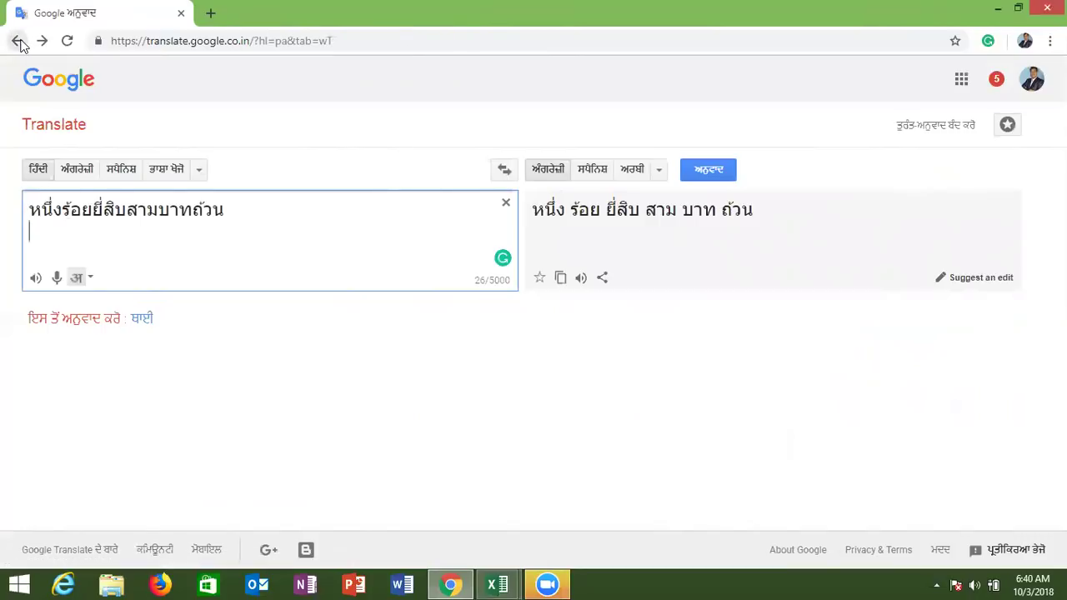
pyautogui.click(18, 42)
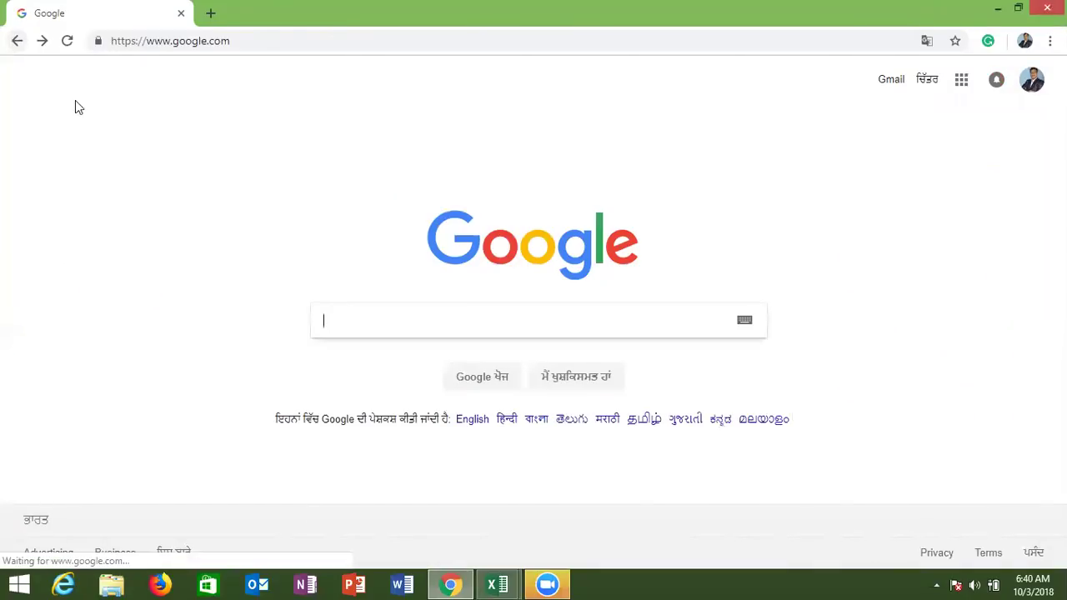
pyautogui.click(472, 426)
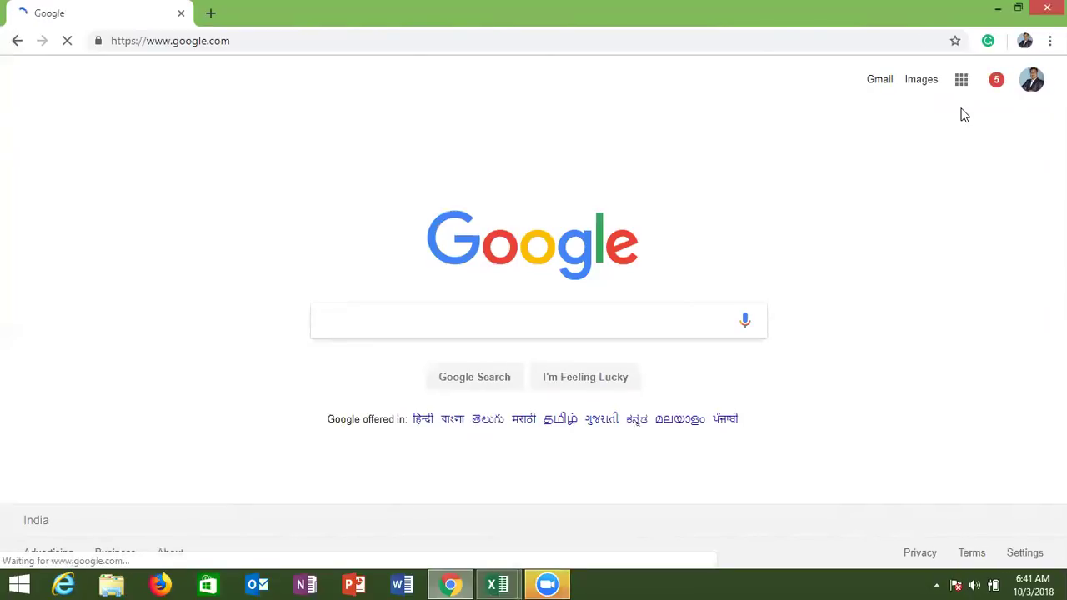
pyautogui.click(963, 83)
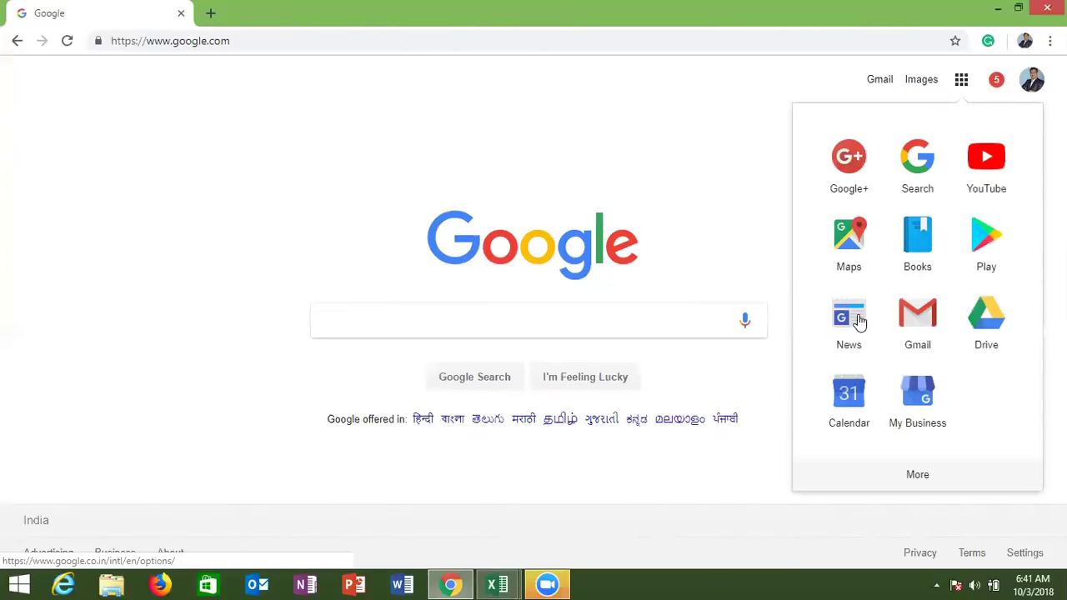
pyautogui.click(923, 484)
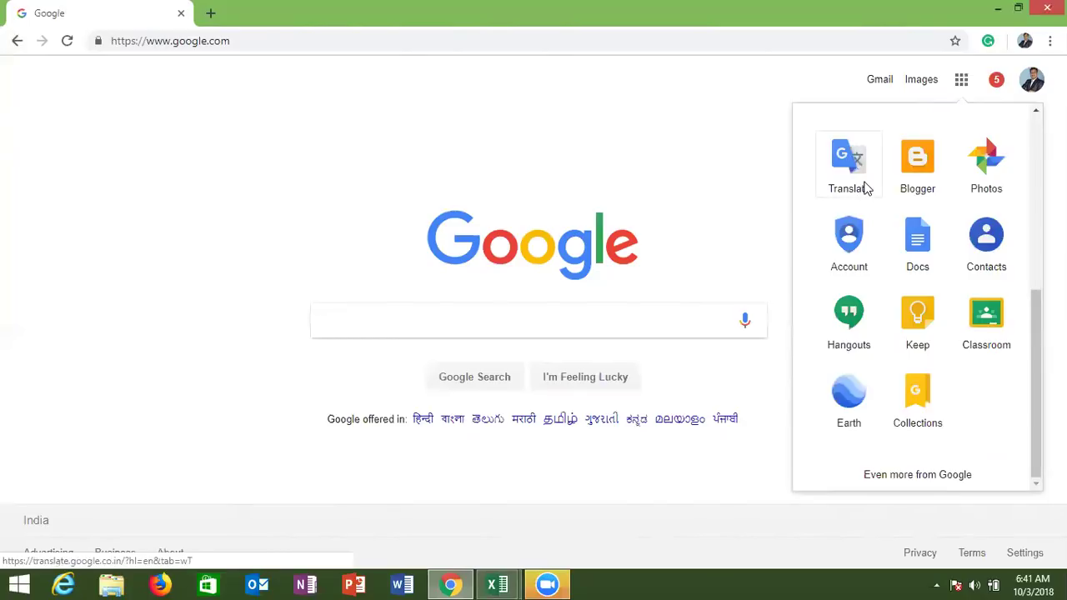
pyautogui.click(867, 189)
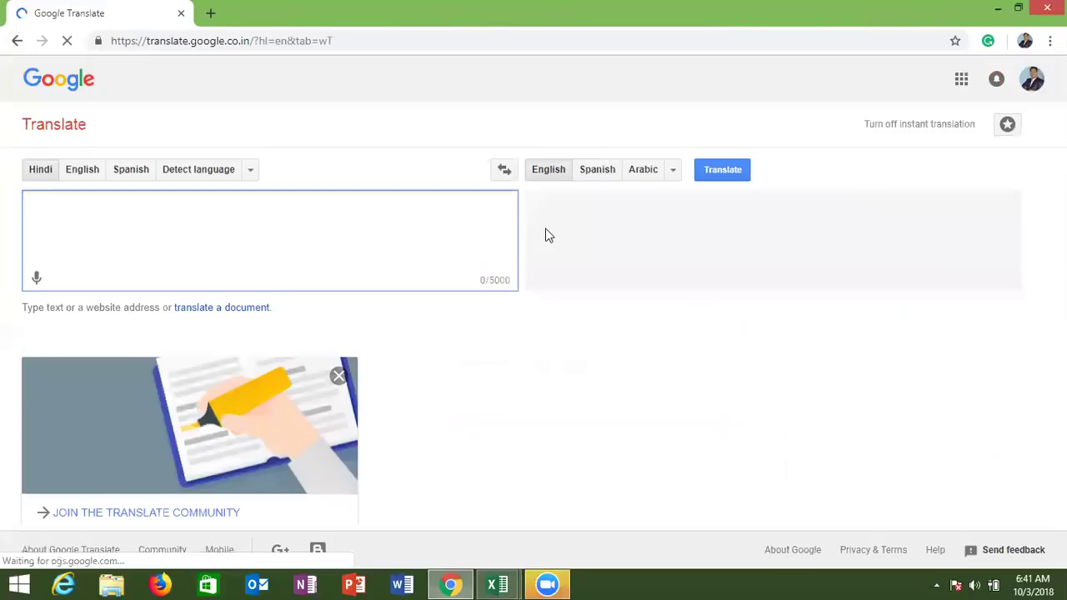
# Step: Paste the Thai text with Detect language, getting 'One hundred and twenty three baht'
pyautogui.click(209, 175)
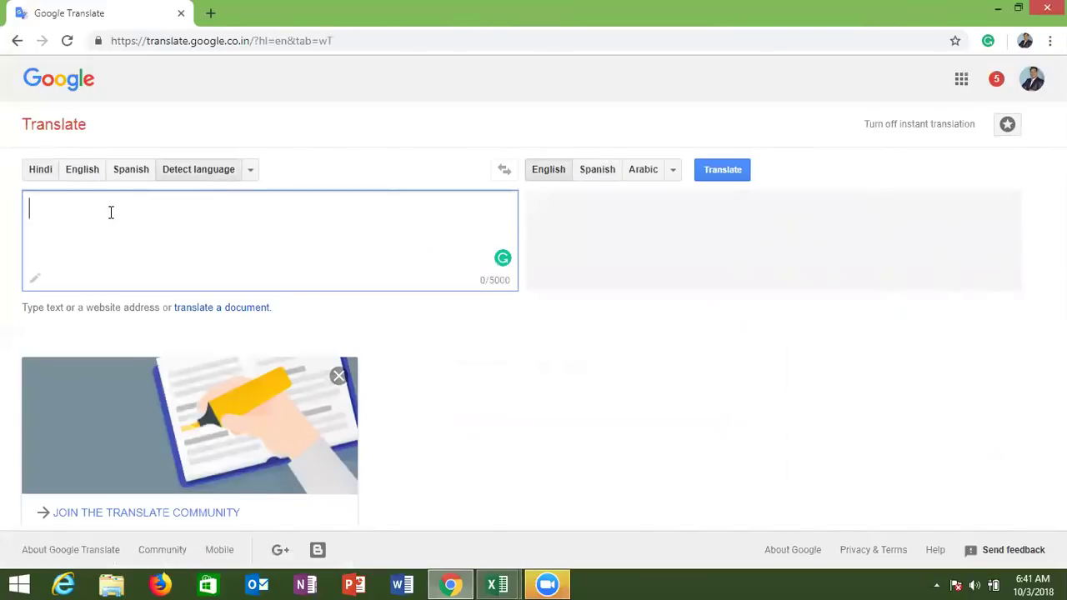
pyautogui.write('หนึ่งร้อยยี่สิบสามบาทถ้วน')
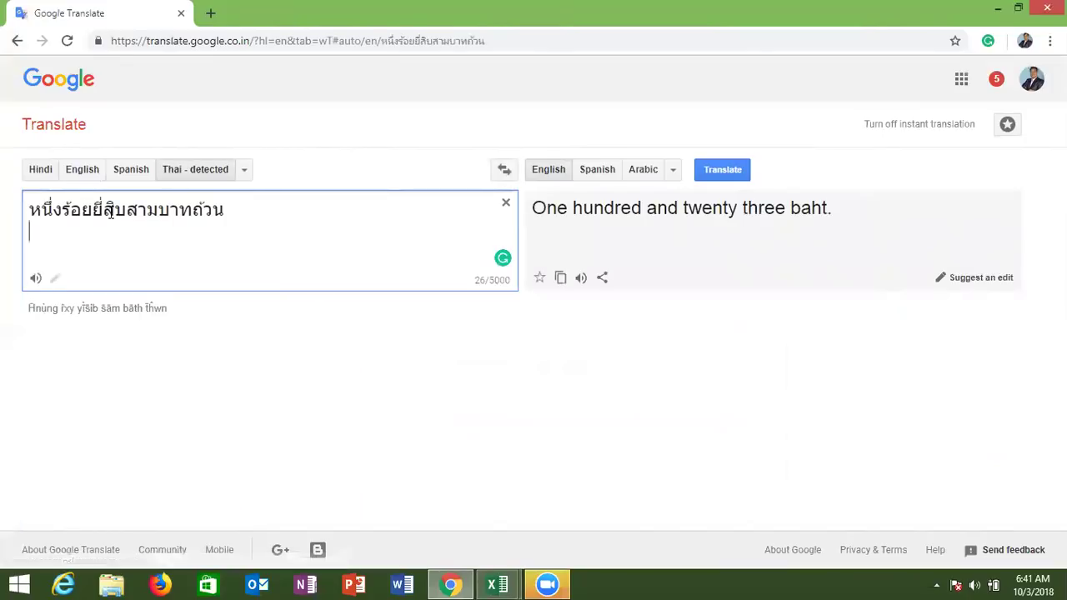
pyautogui.click(246, 170)
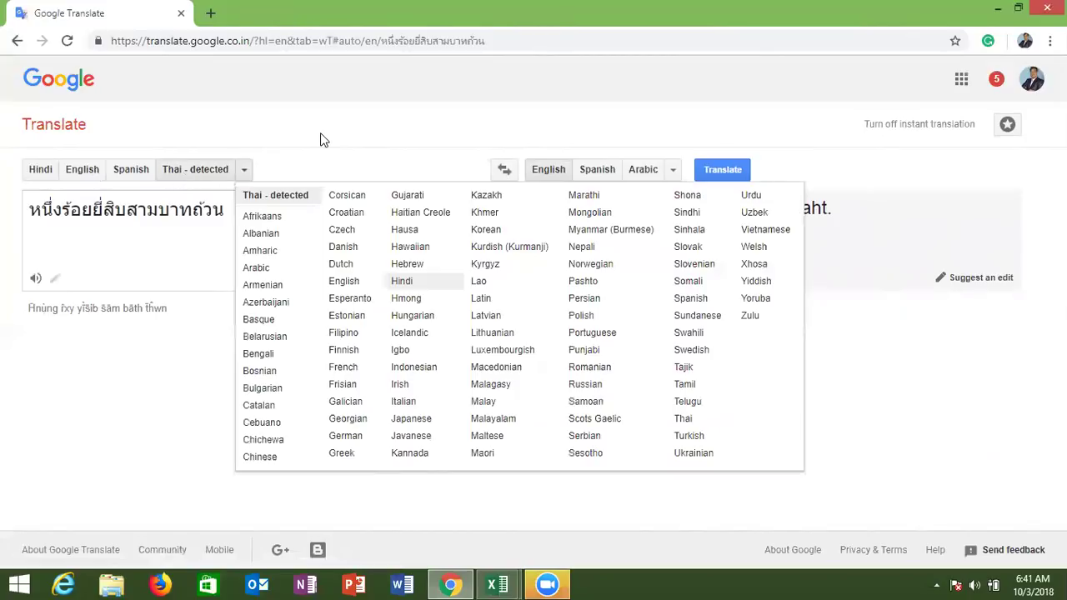
pyautogui.click(477, 187)
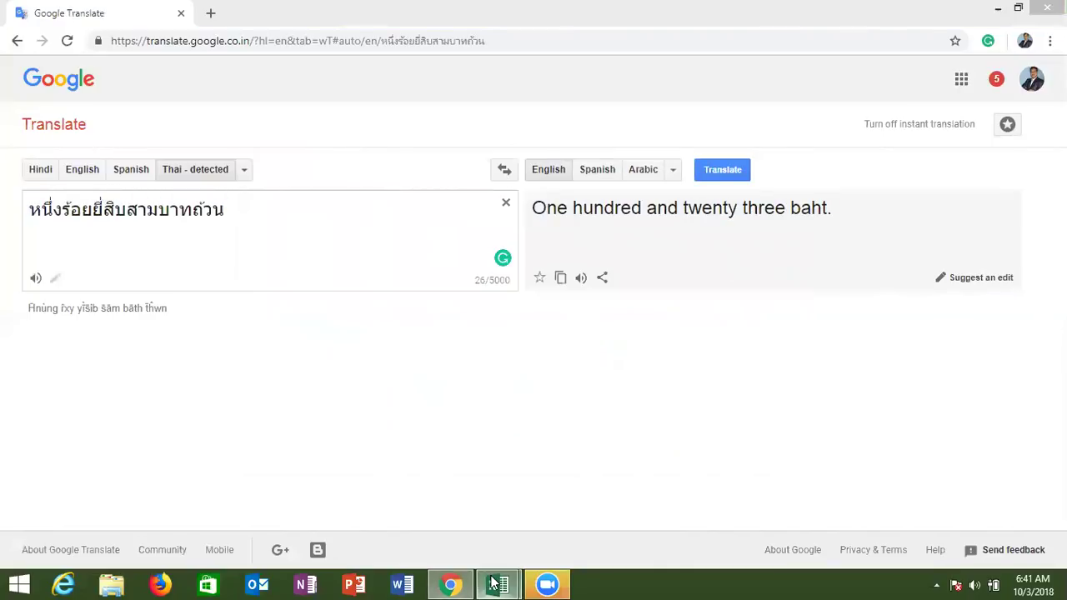
# Step: Return to the Class_file workbook and look through the Text functions list
pyautogui.moveTo(496, 583)
pyautogui.click(543, 525)
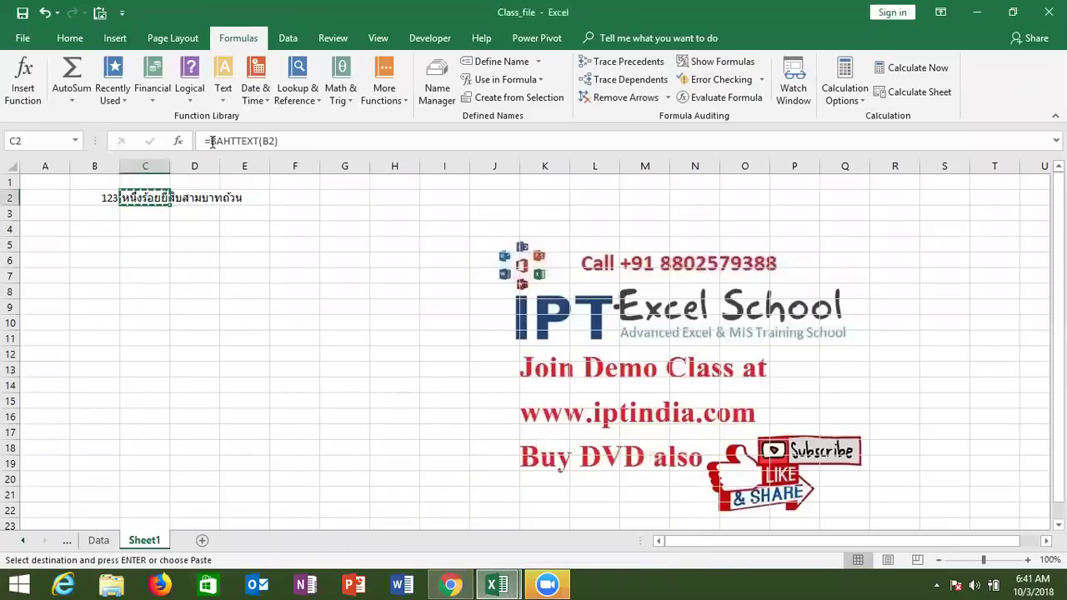
pyautogui.click(224, 92)
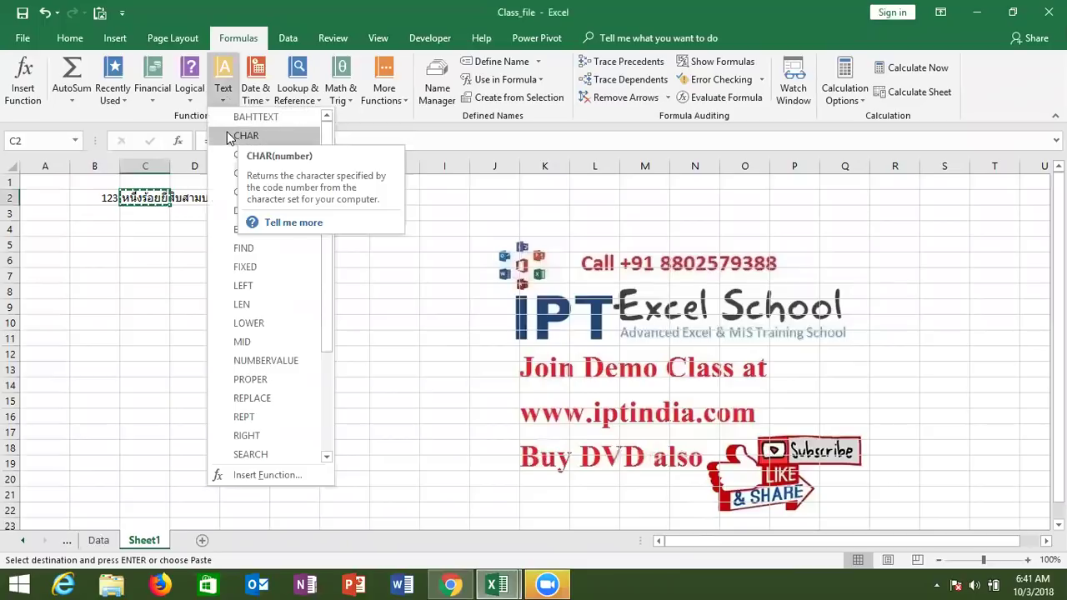
pyautogui.click(100, 251)
pyautogui.click(100, 251)
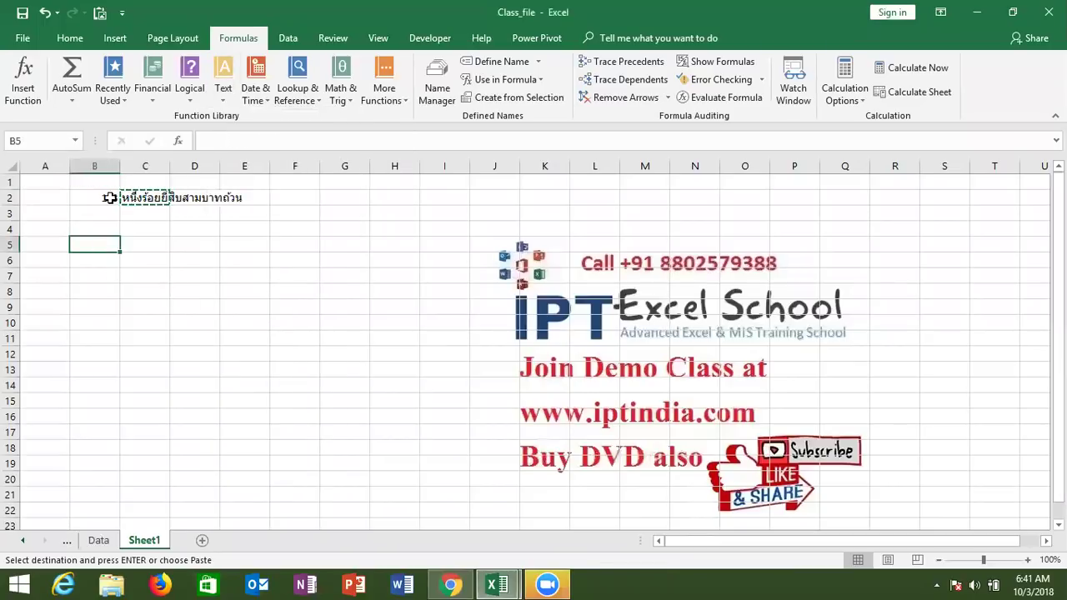
pyautogui.click(223, 87)
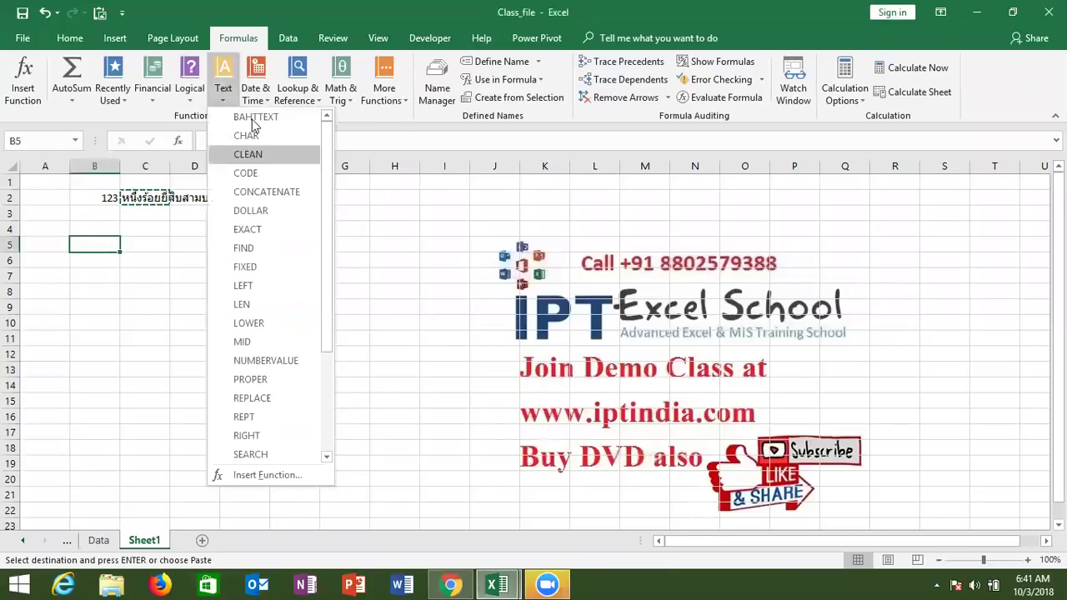
pyautogui.click(81, 225)
# Step: Enter A in B4 and =CODE(B4) in C4
pyautogui.click(81, 227)
pyautogui.write('A')
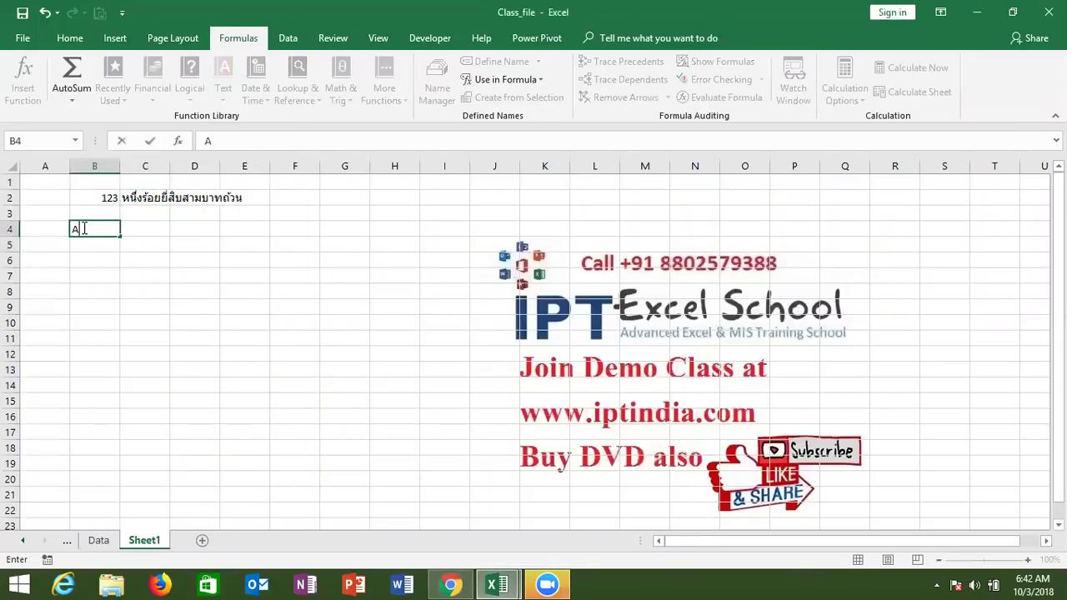
pyautogui.press('Tab')
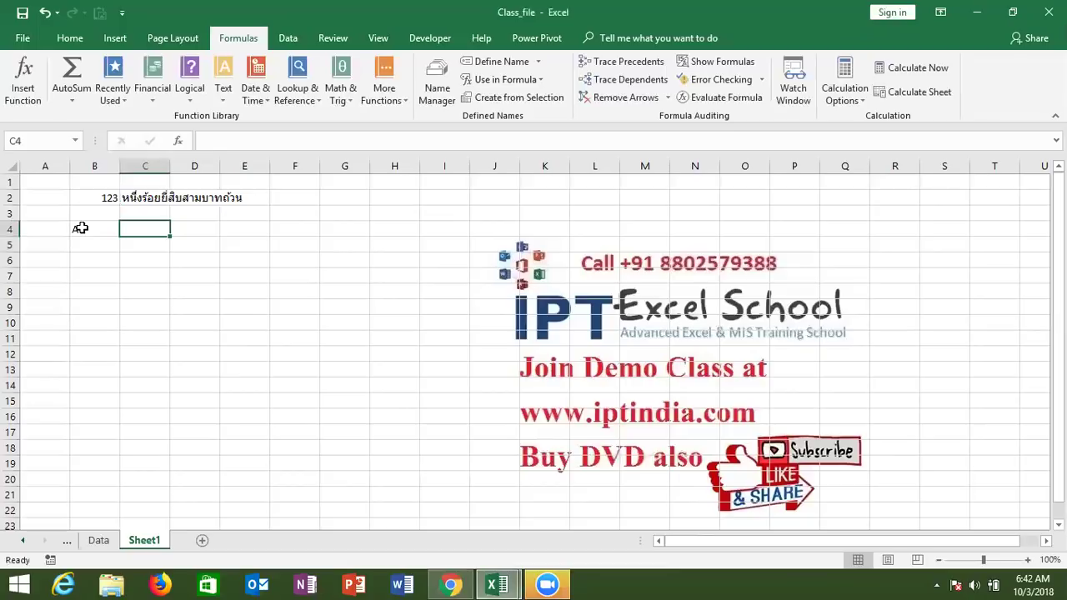
pyautogui.write('=code')
pyautogui.press('Tab')
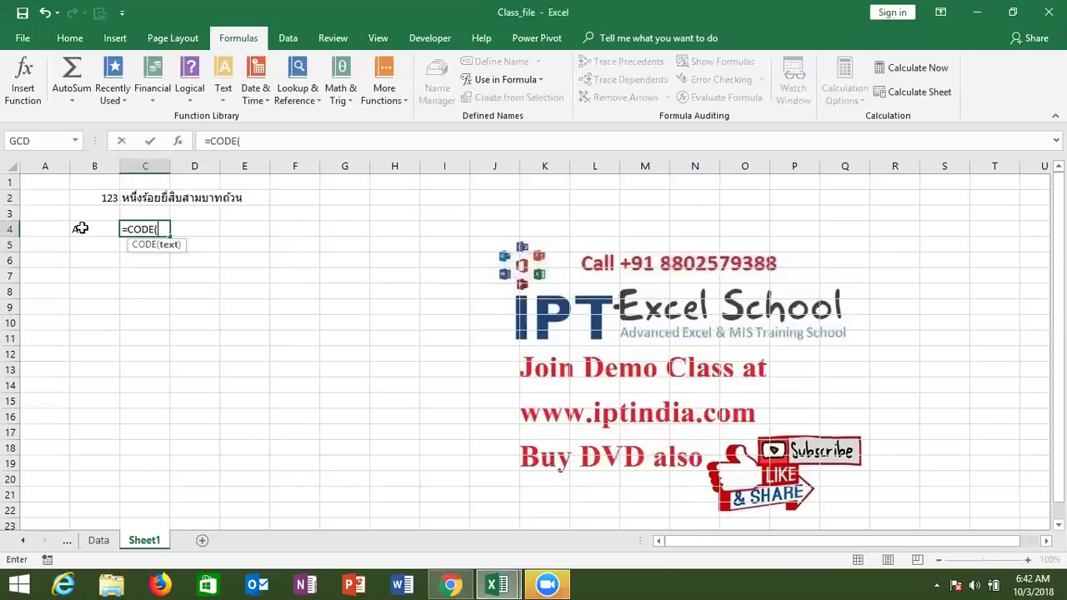
pyautogui.click(81, 227)
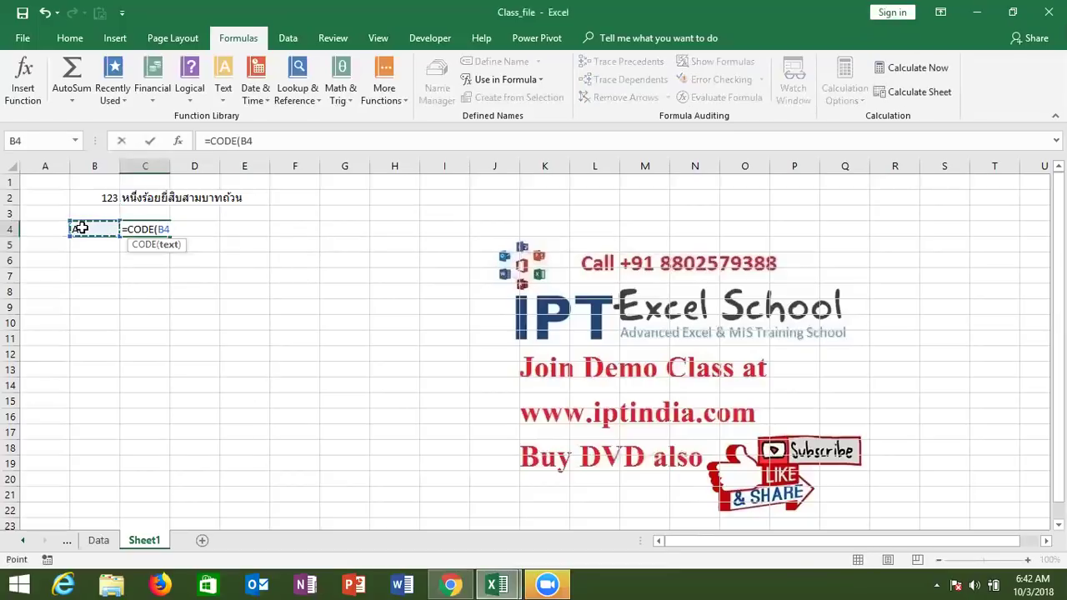
pyautogui.press('Return')
pyautogui.press('Up')
pyautogui.press('Right')
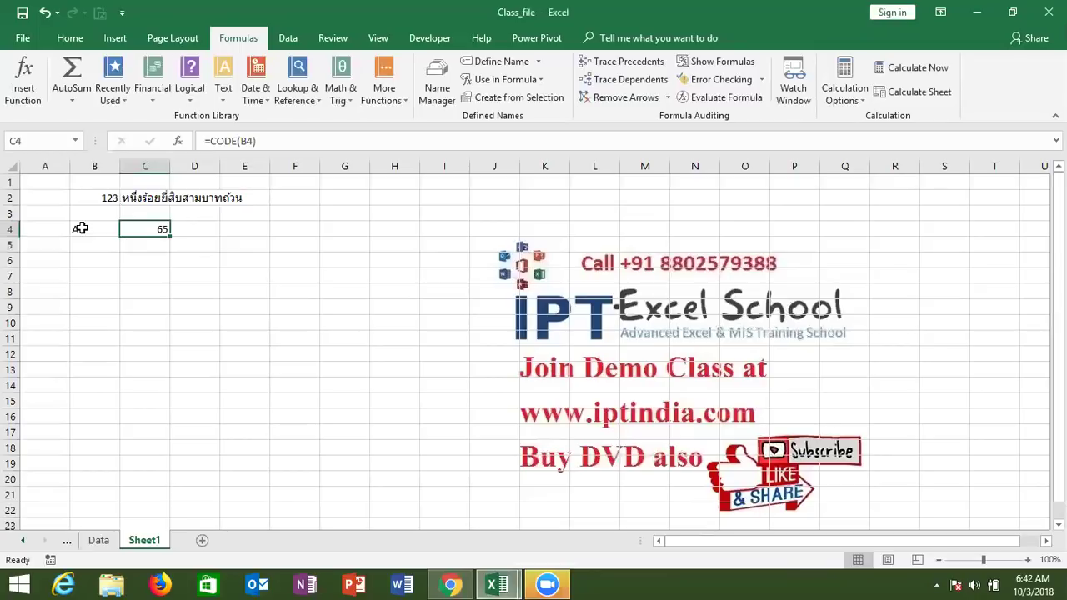
# Step: Change B4 to lowercase a so CODE returns 97, and check the C4 formula
pyautogui.click(79, 230)
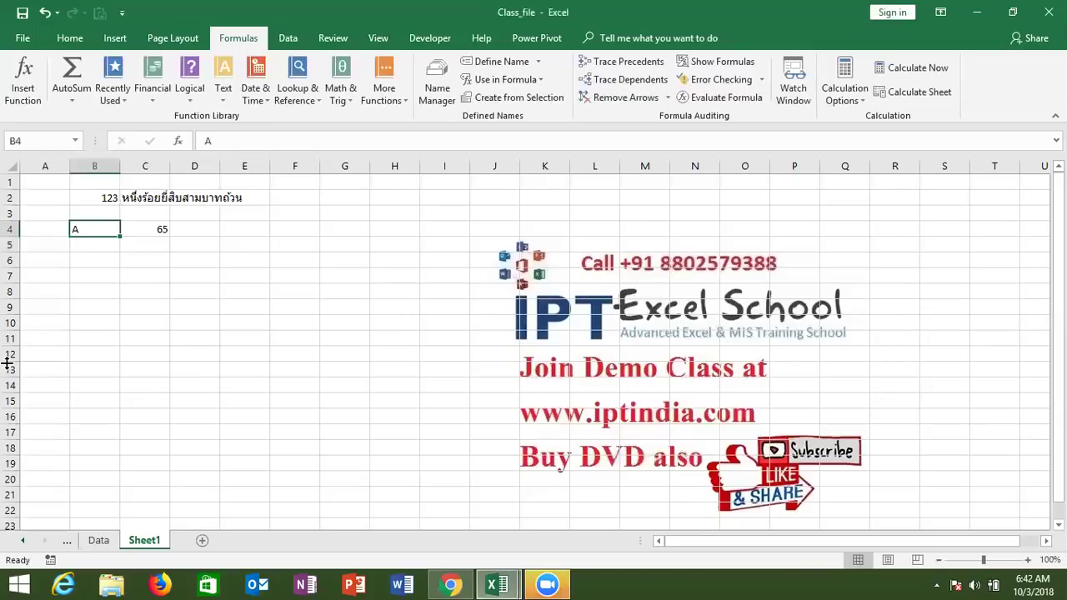
pyautogui.write('a')
pyautogui.press('Return')
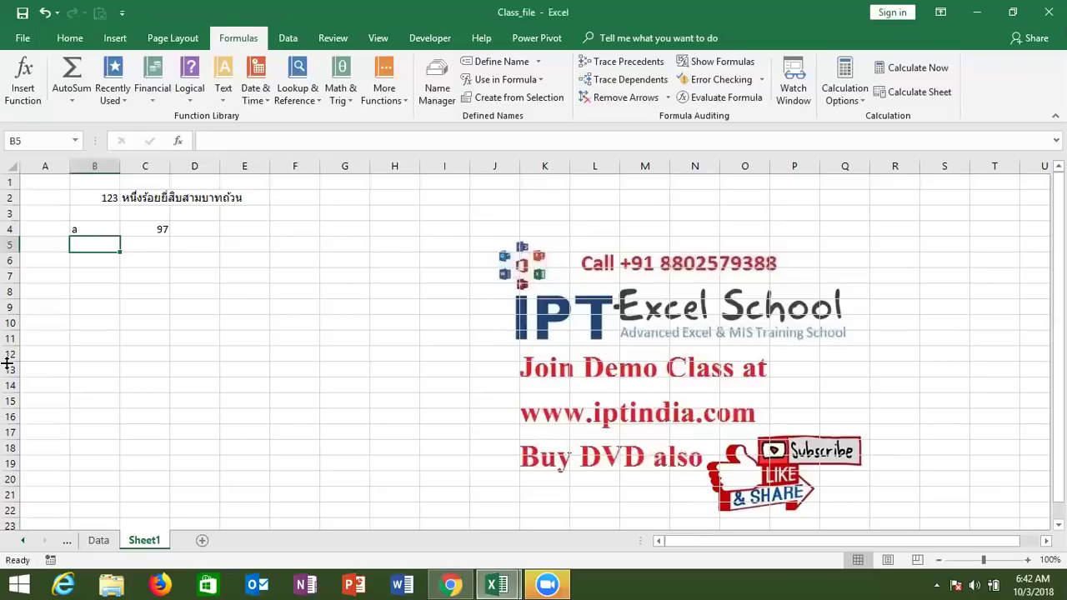
pyautogui.doubleClick(150, 230)
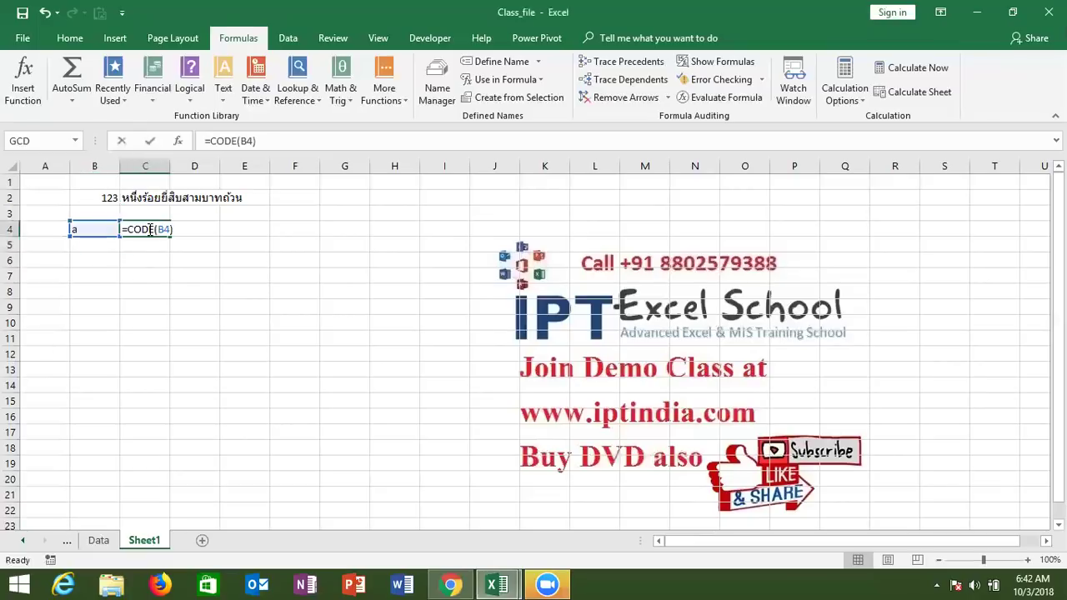
pyautogui.press('Escape')
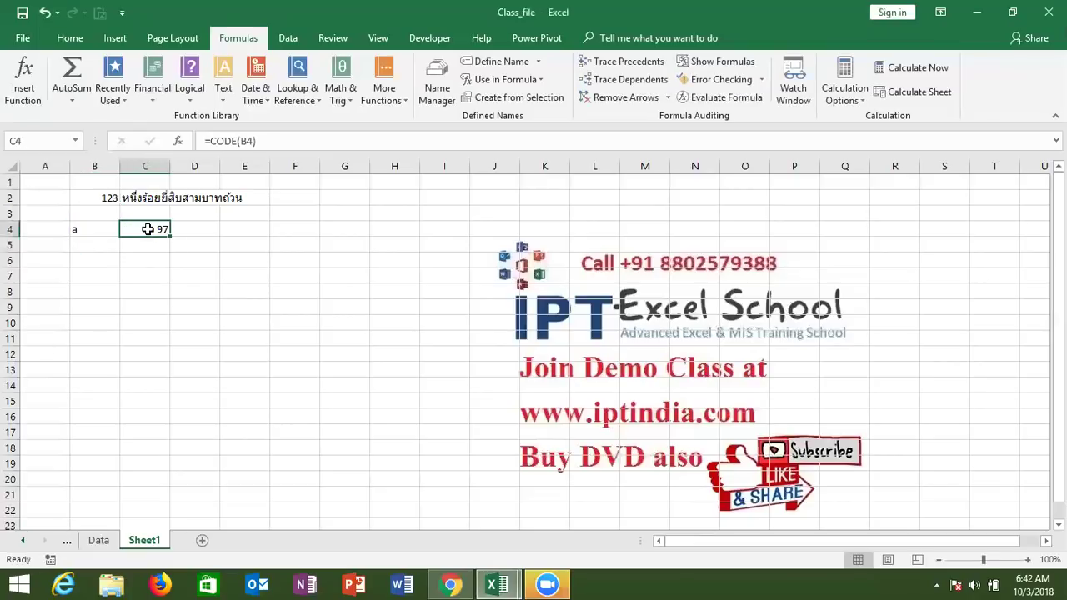
pyautogui.press('Right')
# Step: Enter =CHAR(C4) in D4 to convert 97 back into 'a'
pyautogui.write('=c')
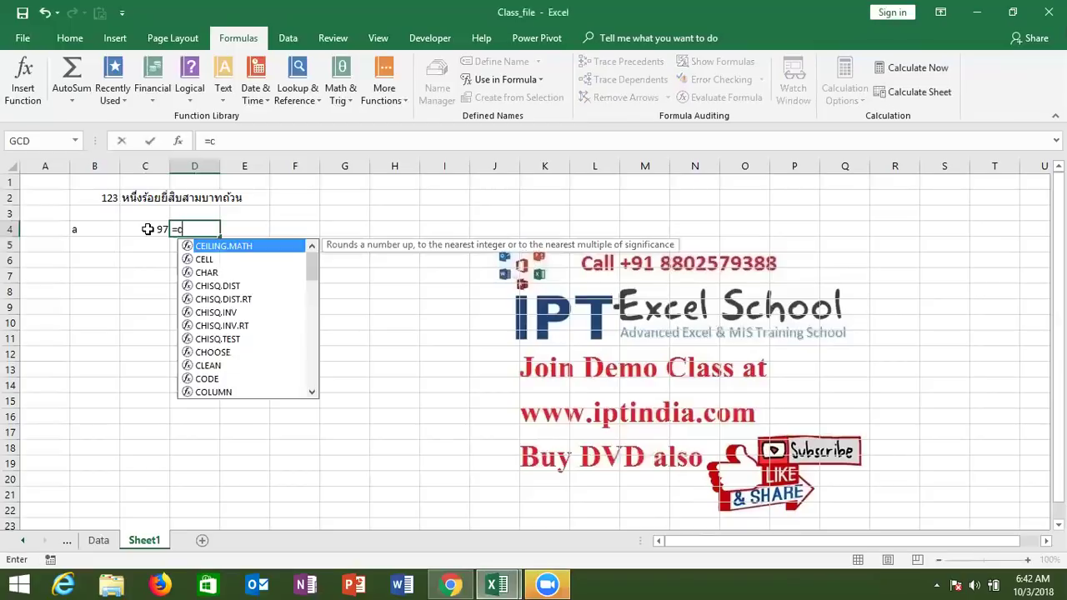
pyautogui.write('h')
pyautogui.press('Tab')
pyautogui.click(148, 230)
pyautogui.press('Return')
pyautogui.press('Up')
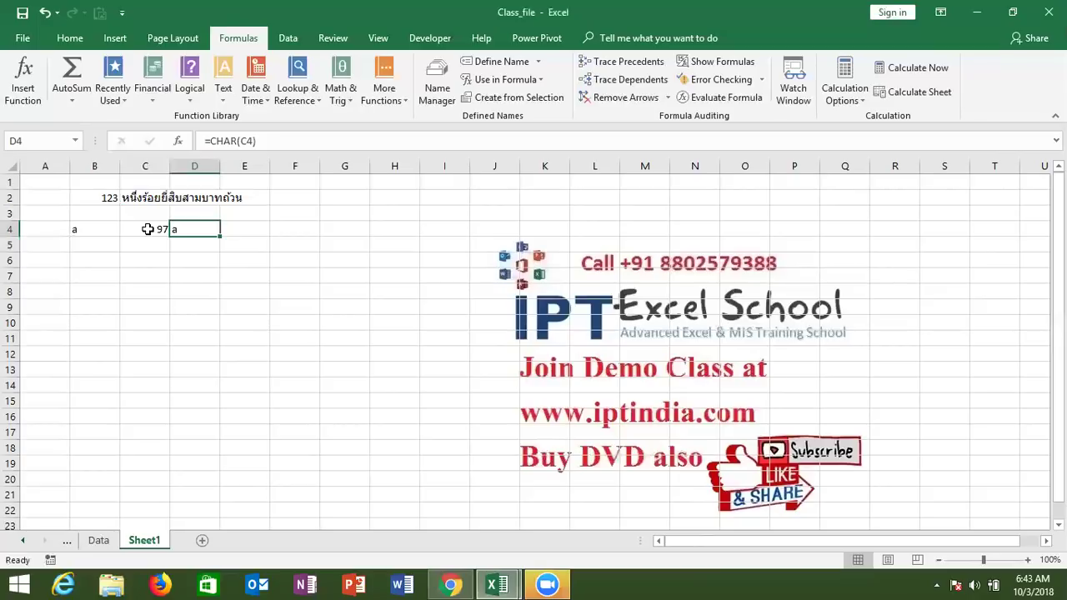
pyautogui.press('Down')
pyautogui.press('Down')
pyautogui.press('Down')
pyautogui.press('Down')
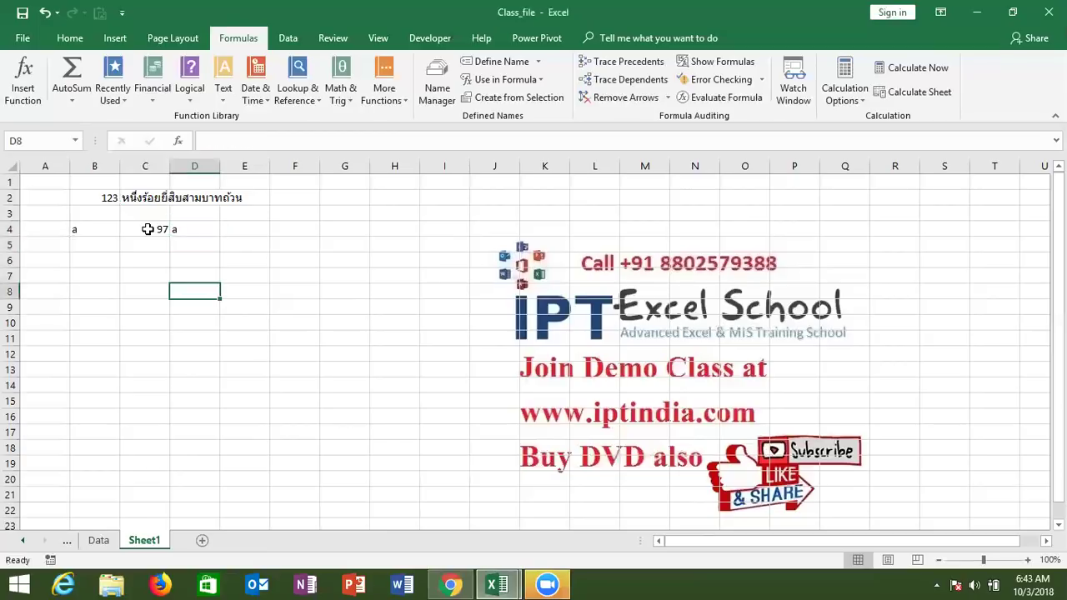
pyautogui.press('Left')
pyautogui.press('Left')
pyautogui.press('Up')
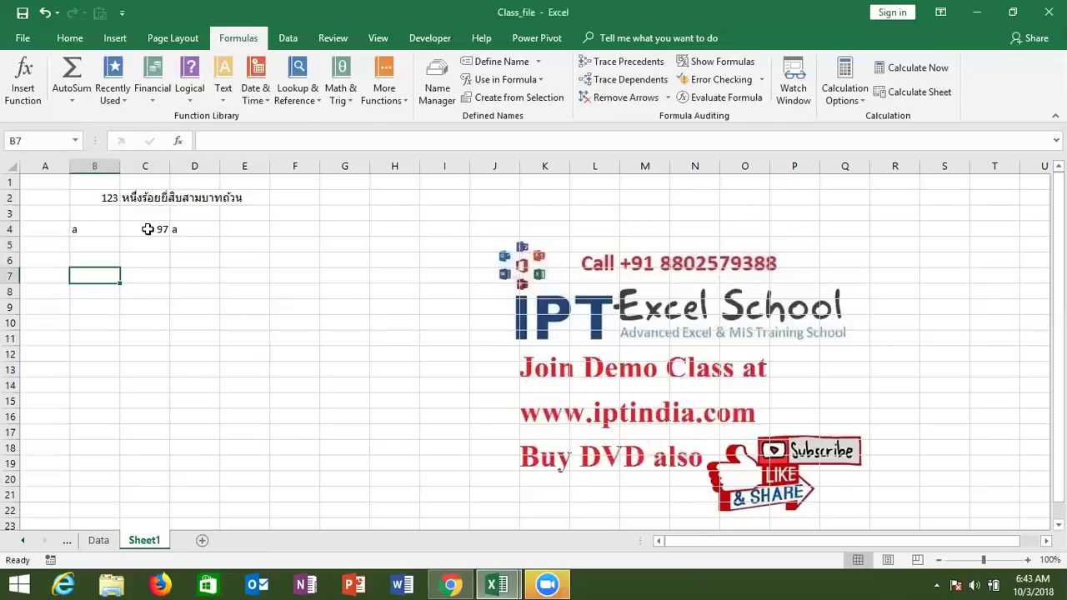
# Step: Type a first name in B7 and a full name with extra spaces in B8
pyautogui.write('Sujeet')
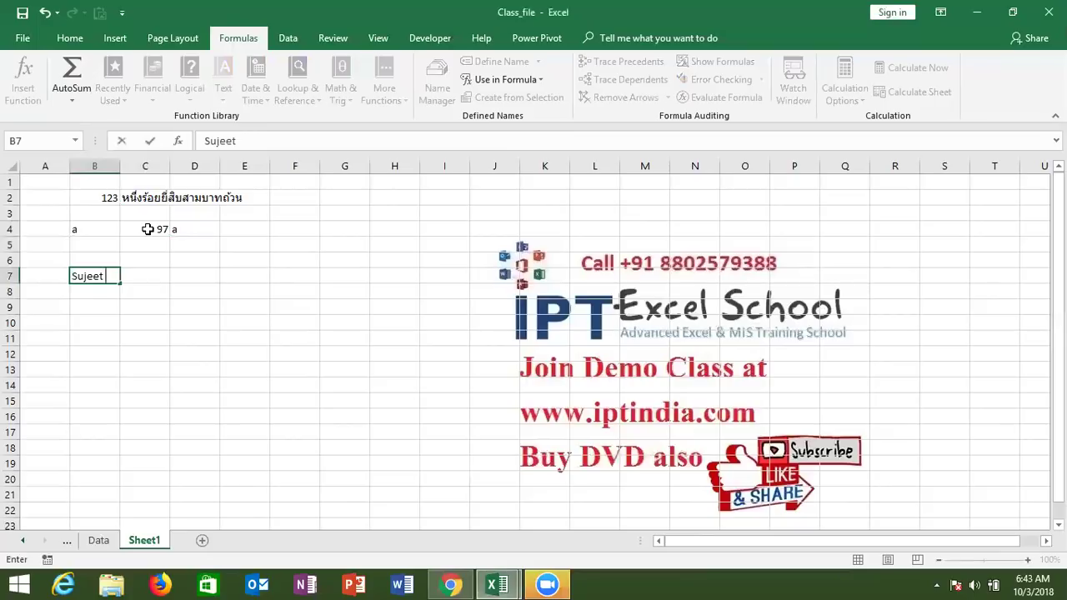
pyautogui.press('Tab')
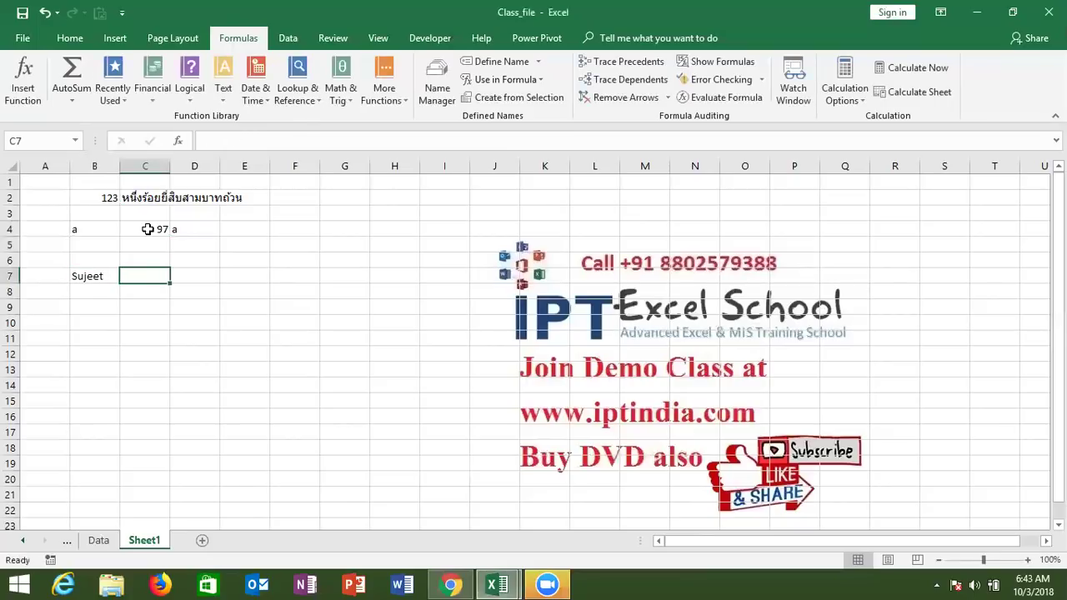
pyautogui.write('=tr')
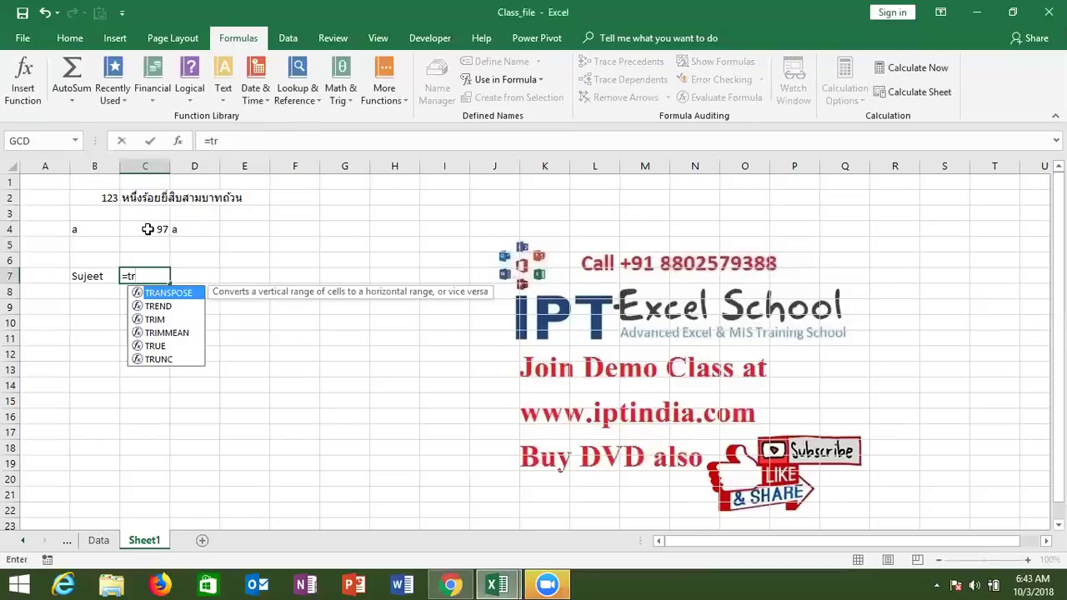
pyautogui.press('Escape')
pyautogui.press('Left')
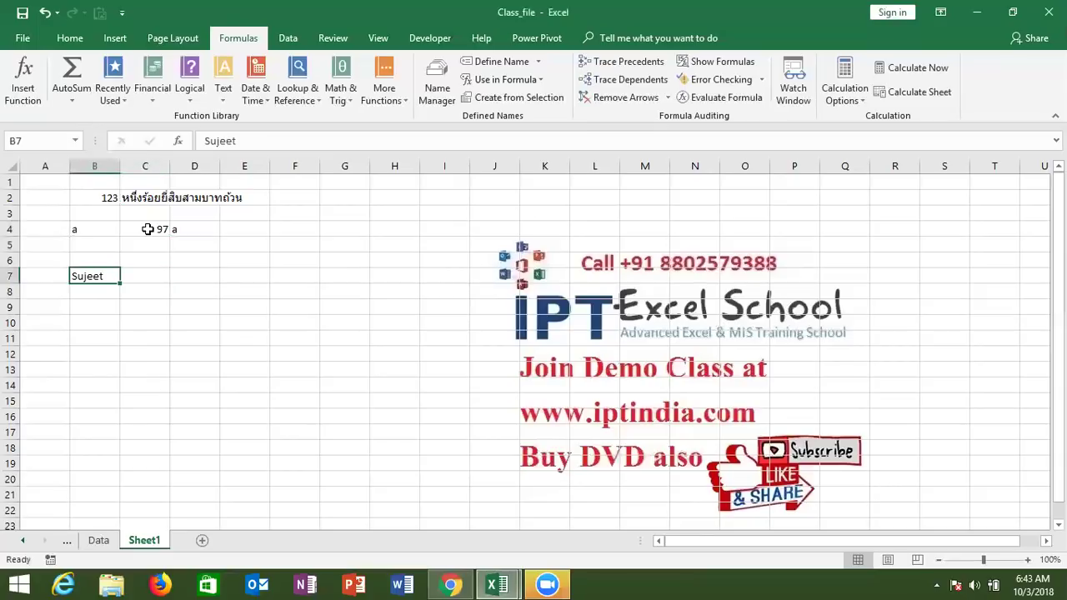
pyautogui.press('Down')
pyautogui.write('Sujeet')
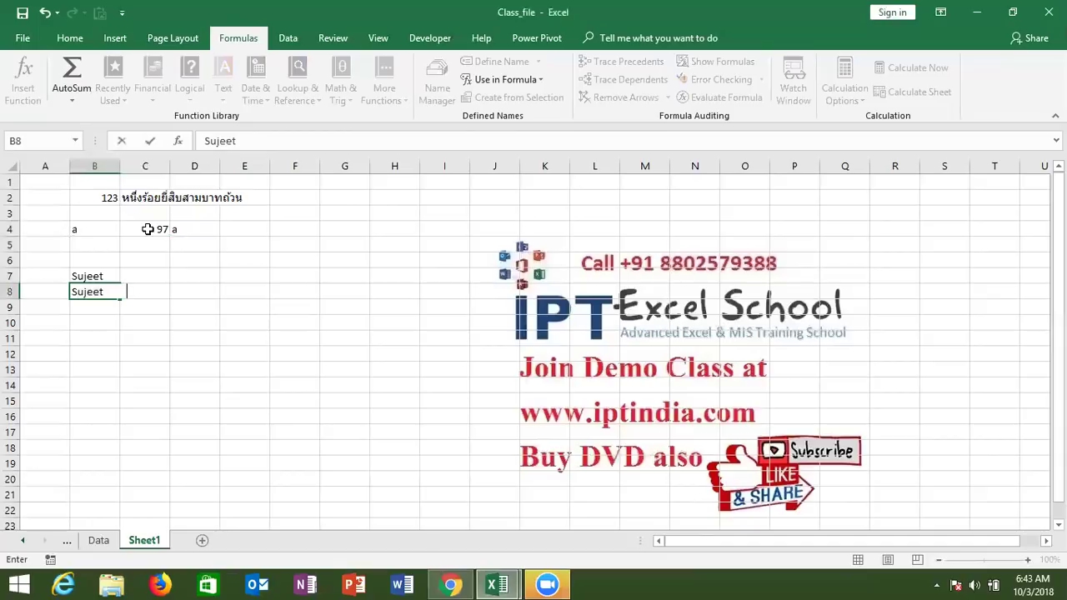
pyautogui.write(' Kumar')
pyautogui.press('Right')
pyautogui.press('Up')
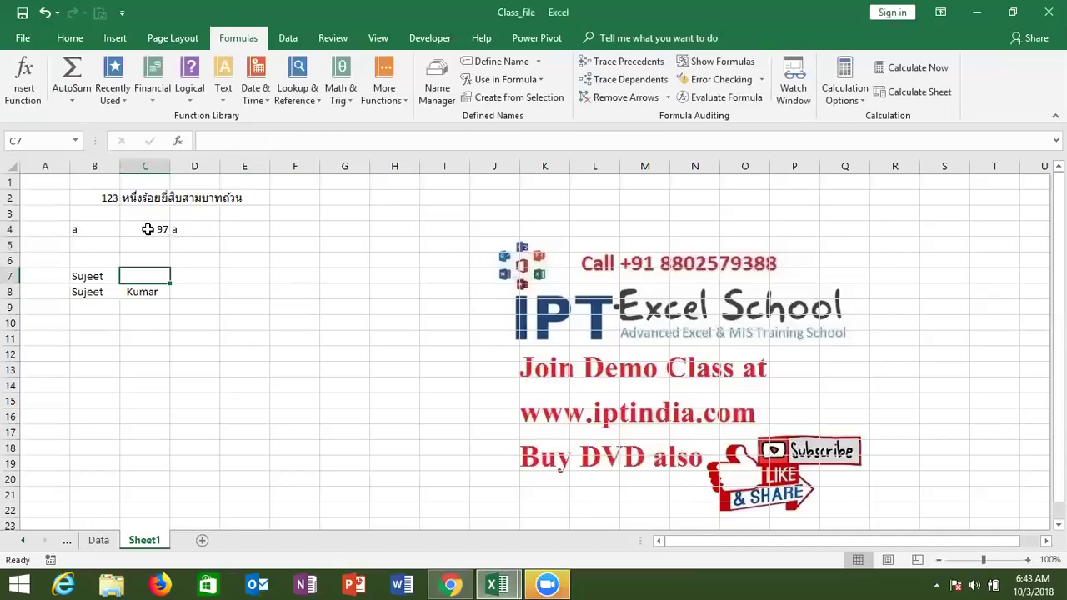
pyautogui.press('Down')
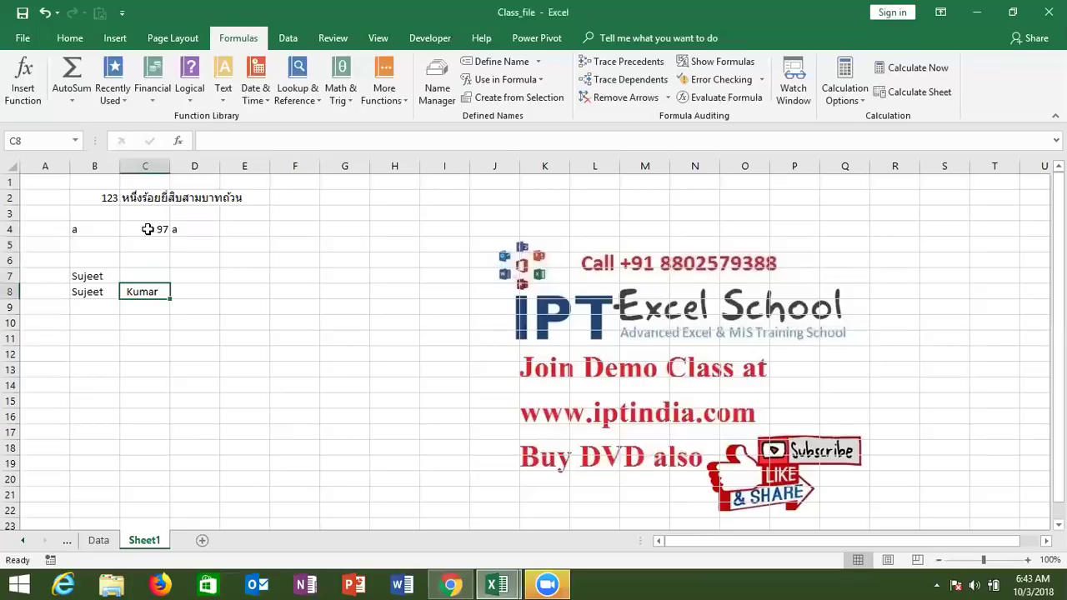
# Step: Enter =TRIM(B7) in C7 and fill it down to C8
pyautogui.press('Up')
pyautogui.write('=tr')
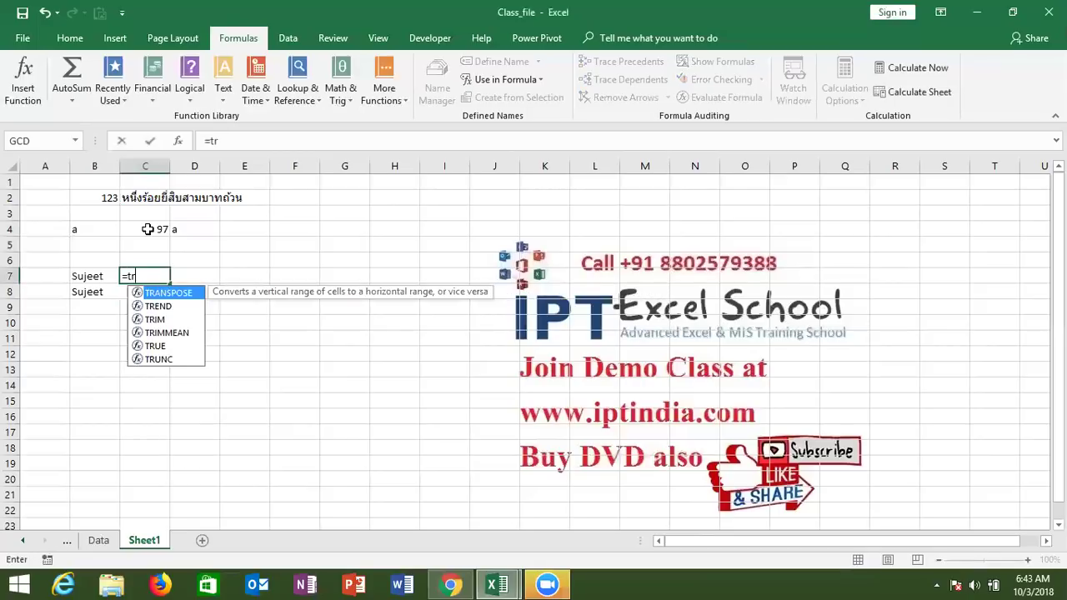
pyautogui.write('i')
pyautogui.press('Tab')
pyautogui.press('Left')
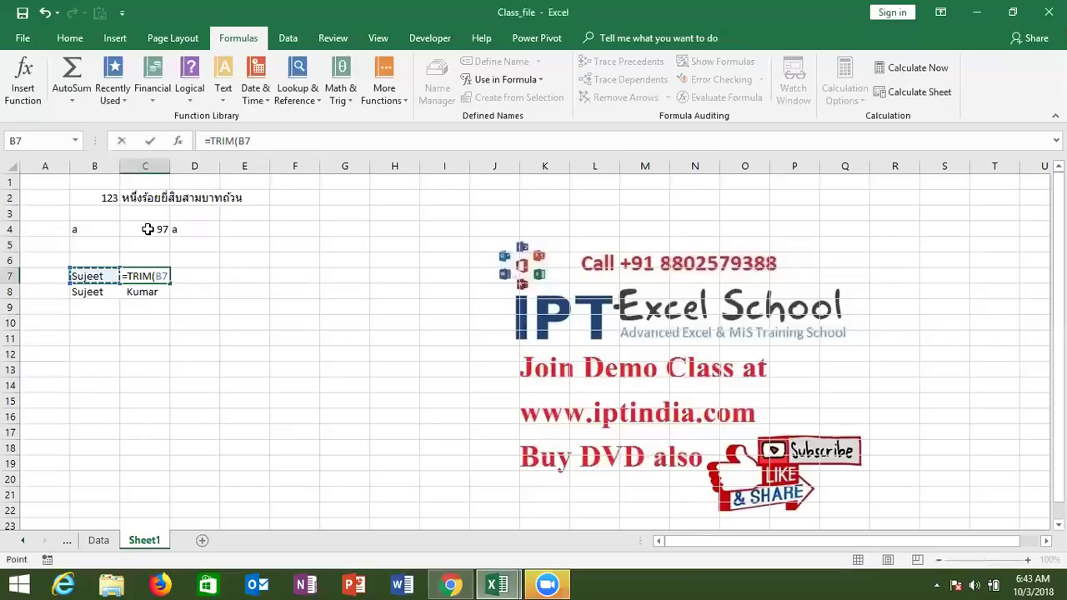
pyautogui.hotkey('ctrl', 'Return')
pyautogui.press('Down')
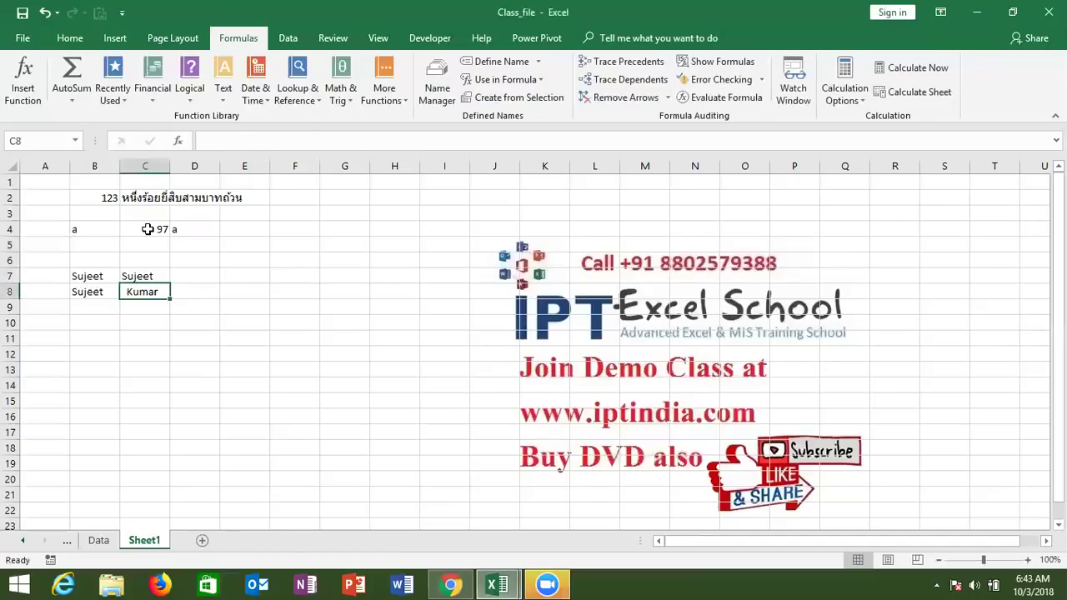
pyautogui.hotkey('ctrl', 'd')
pyautogui.press('Down')
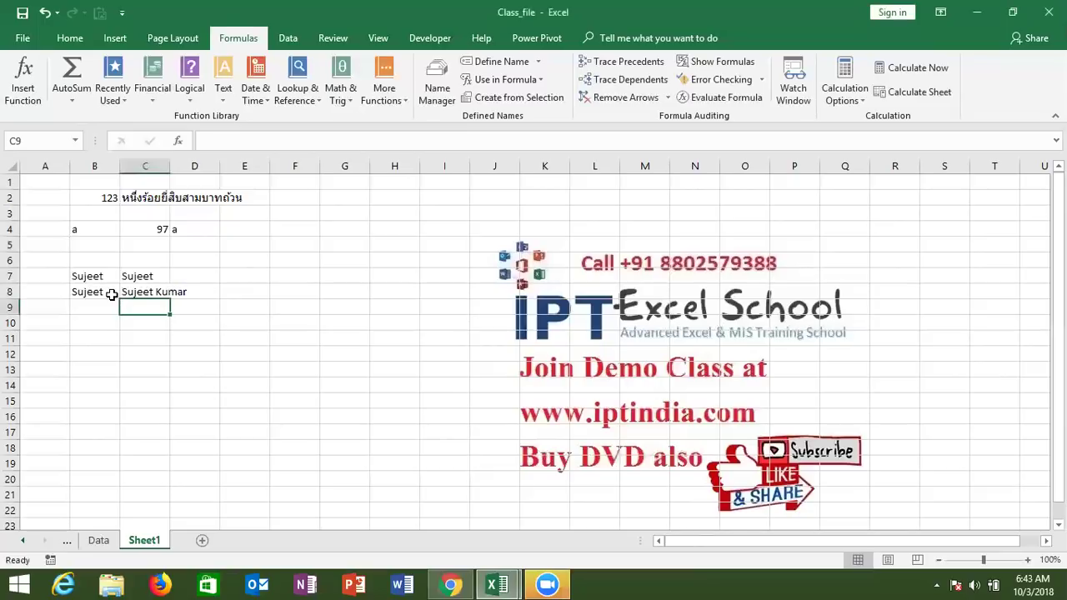
# Step: Auto-fit column B's width and inspect the B7 and C8 contents
pyautogui.doubleClick(120, 166)
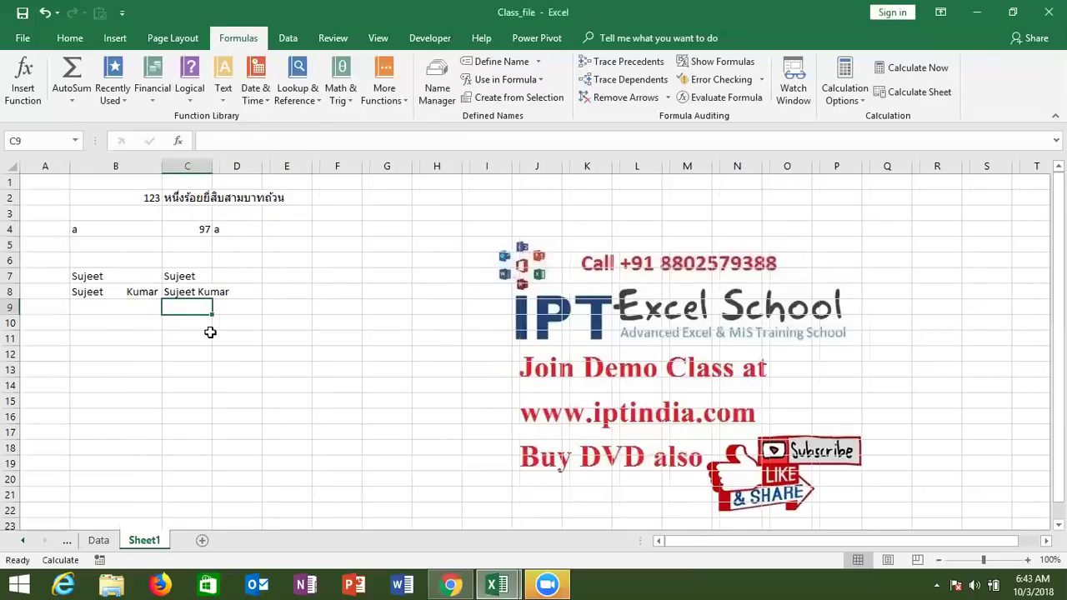
pyautogui.click(203, 293)
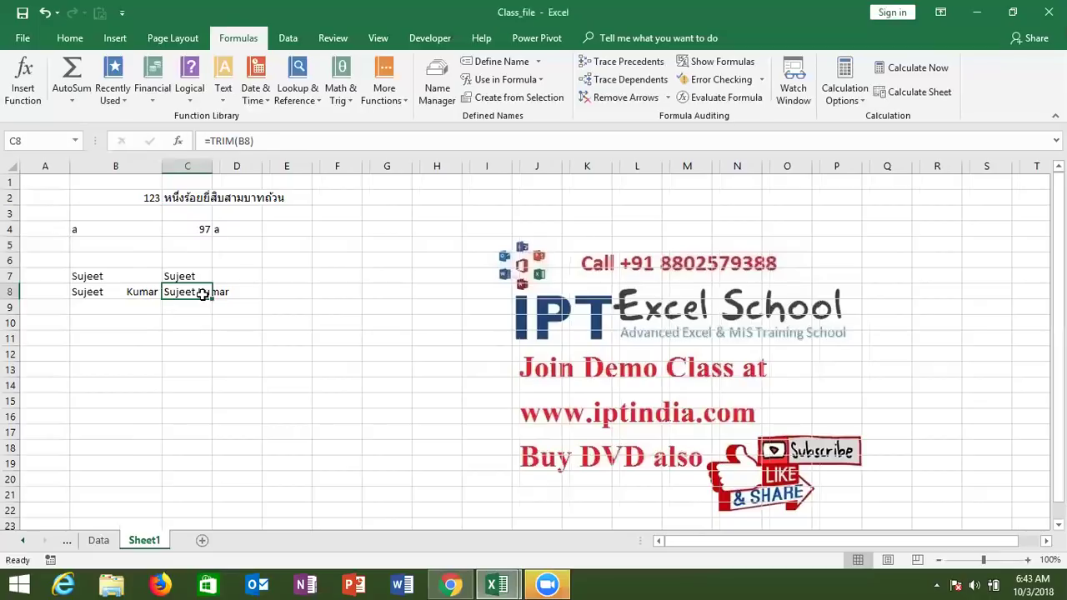
pyautogui.doubleClick(139, 275)
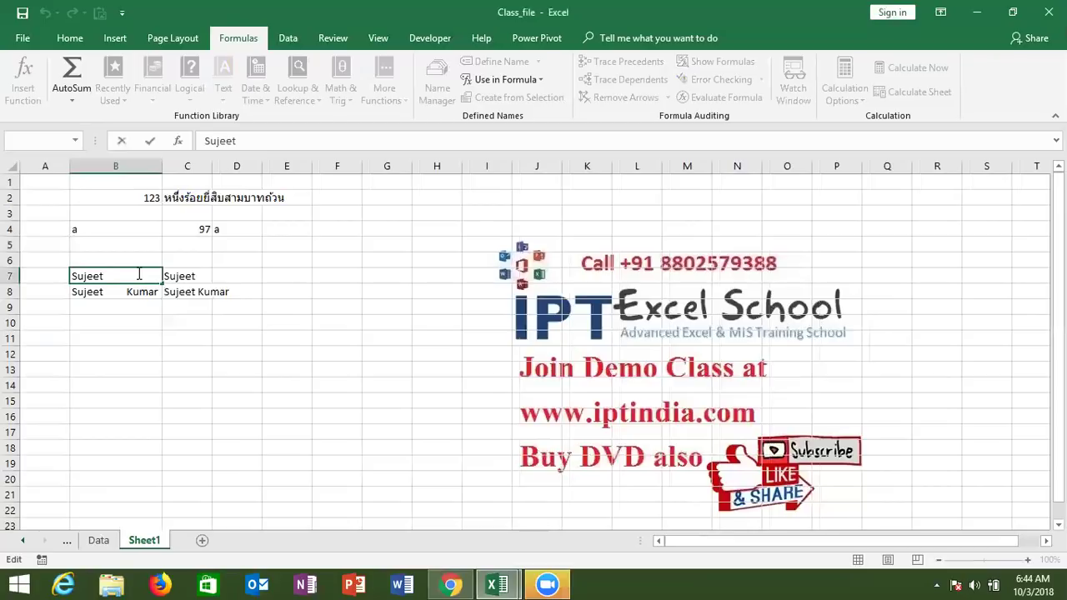
pyautogui.press('Return')
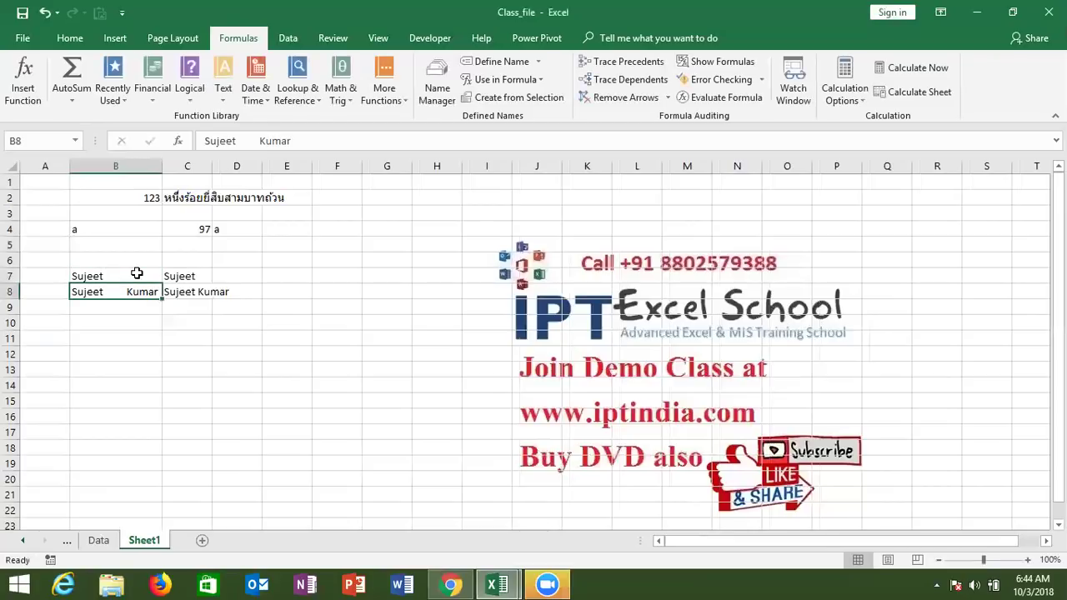
pyautogui.write('1')
pyautogui.press('Escape')
pyautogui.press('Up')
pyautogui.press('Right')
pyautogui.press('Right')
# Step: Enter =LEN(C7) in D7, returning 6
pyautogui.write('=')
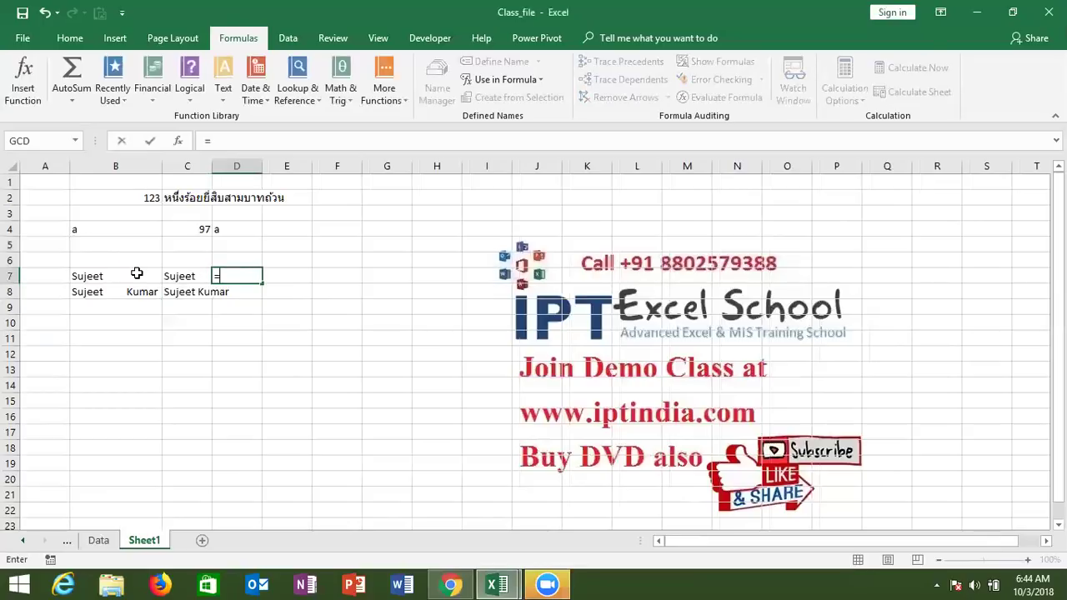
pyautogui.write('len')
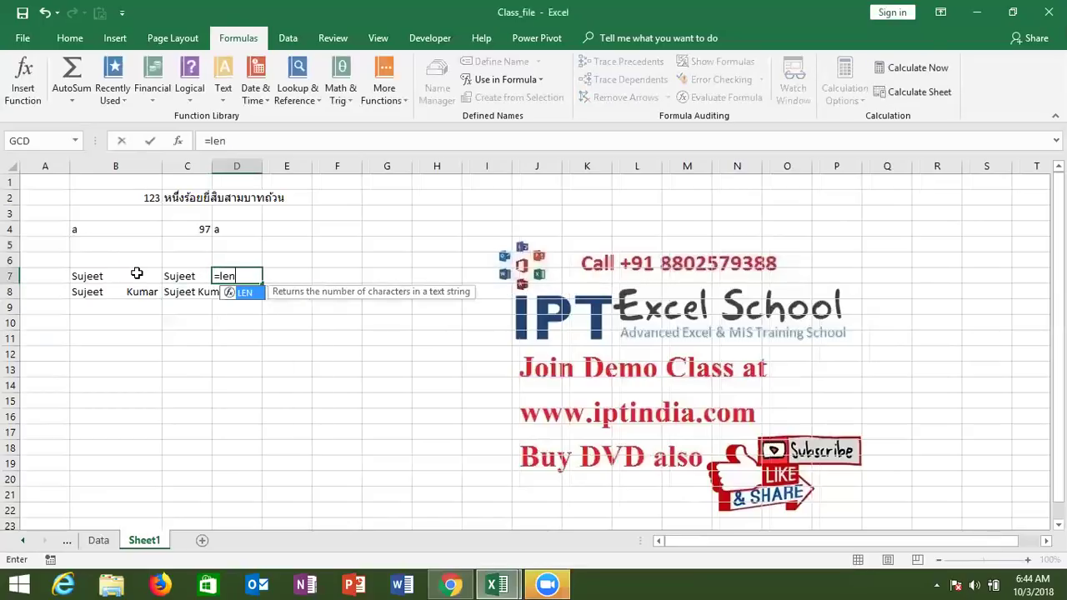
pyautogui.press('Tab')
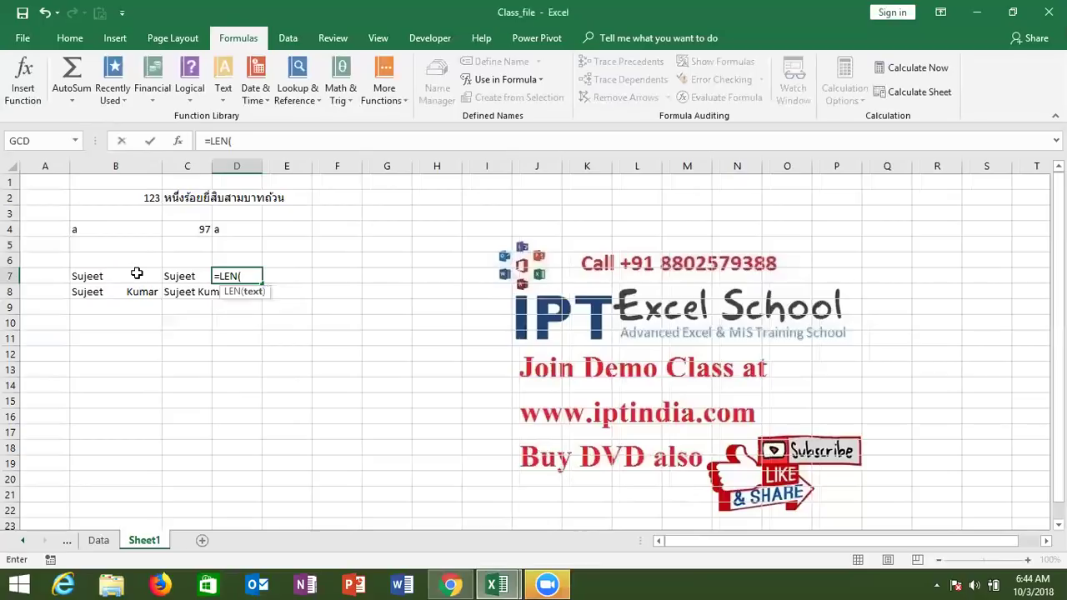
pyautogui.press('Left')
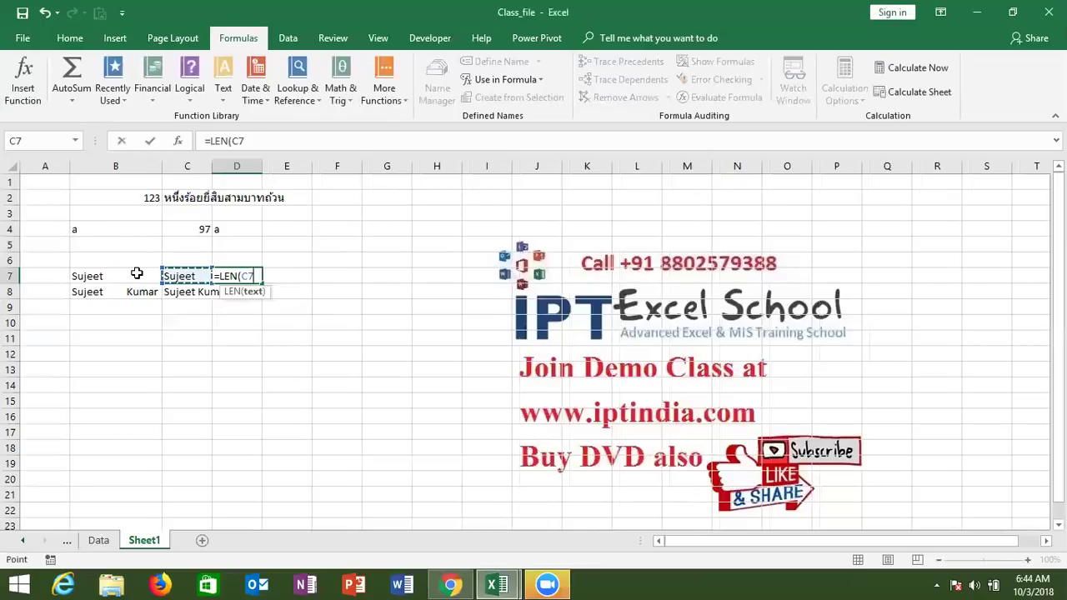
pyautogui.hotkey('ctrl', 'Return')
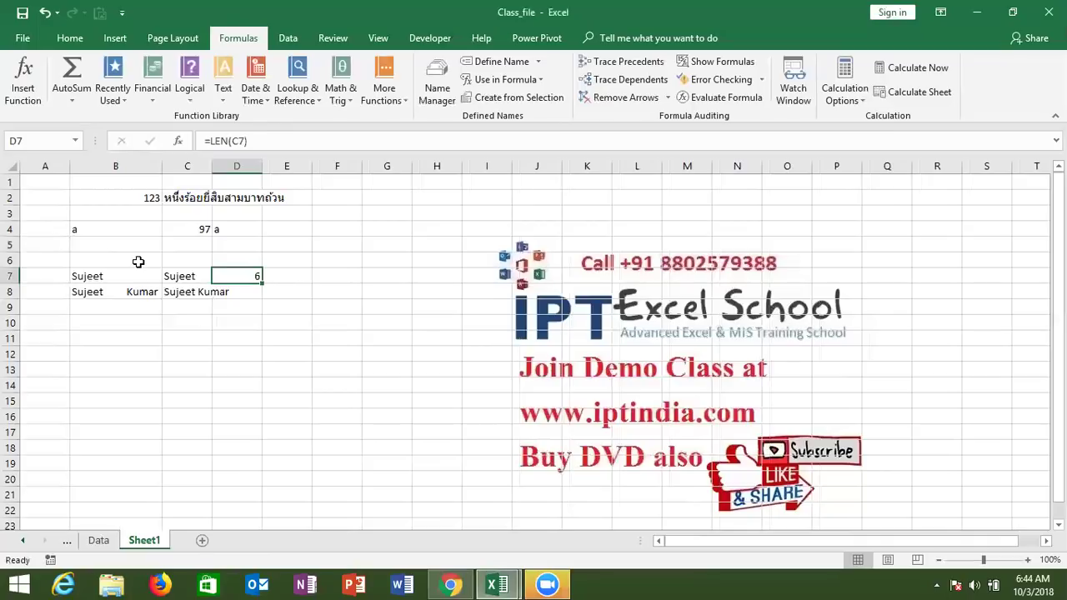
# Step: Enter =LEN(B7) in B6, returning 7
pyautogui.click(139, 262)
pyautogui.write('=le')
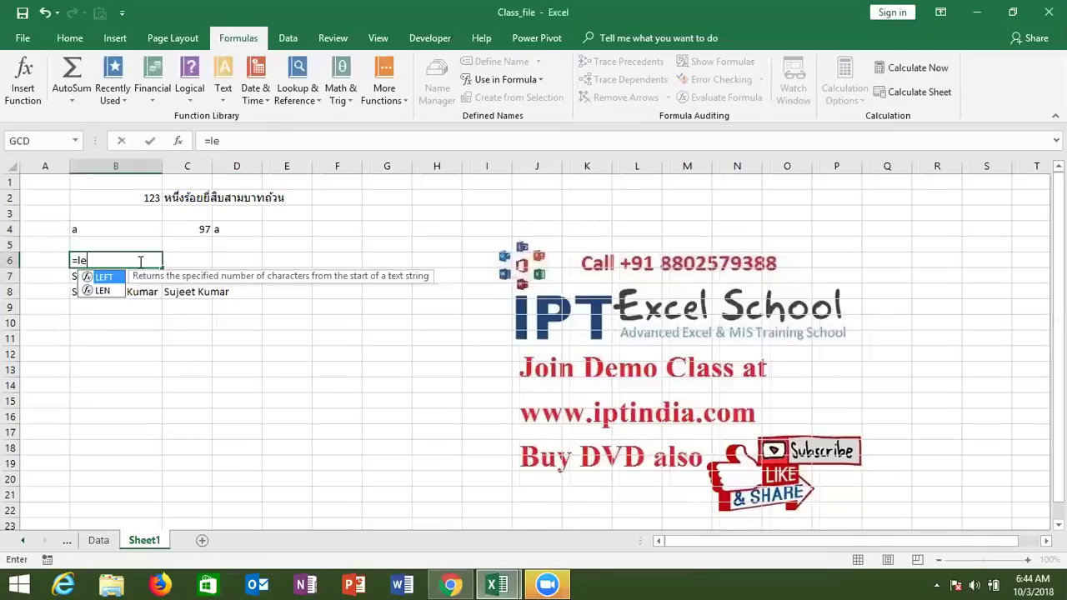
pyautogui.press('Down')
pyautogui.press('Tab')
pyautogui.press('Down')
pyautogui.press('Return')
pyautogui.click(138, 262)
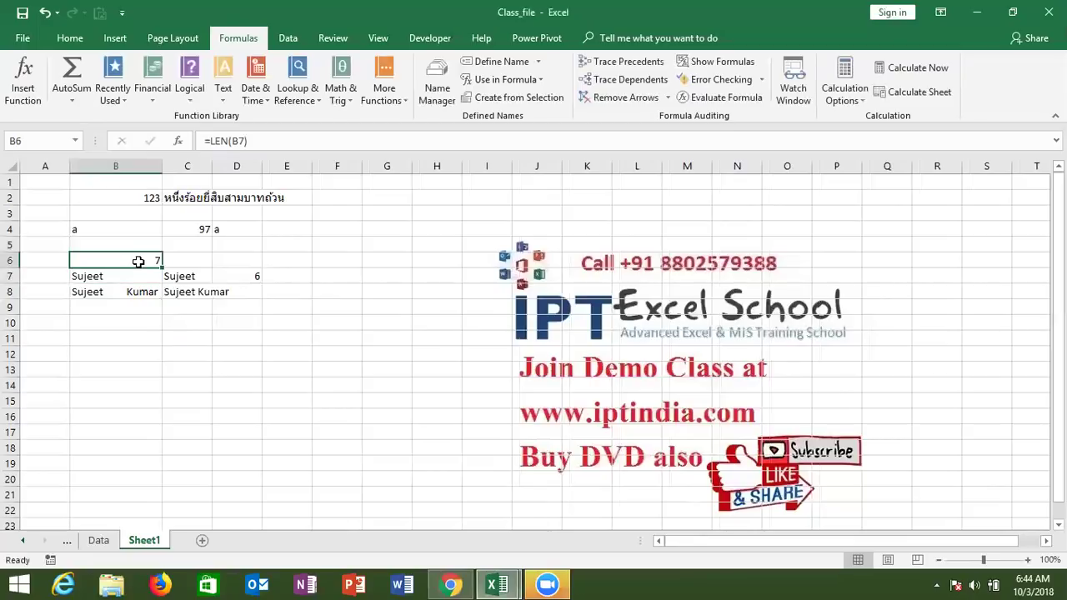
pyautogui.press('Down')
pyautogui.press('Down')
pyautogui.press('Down')
pyautogui.press('Down')
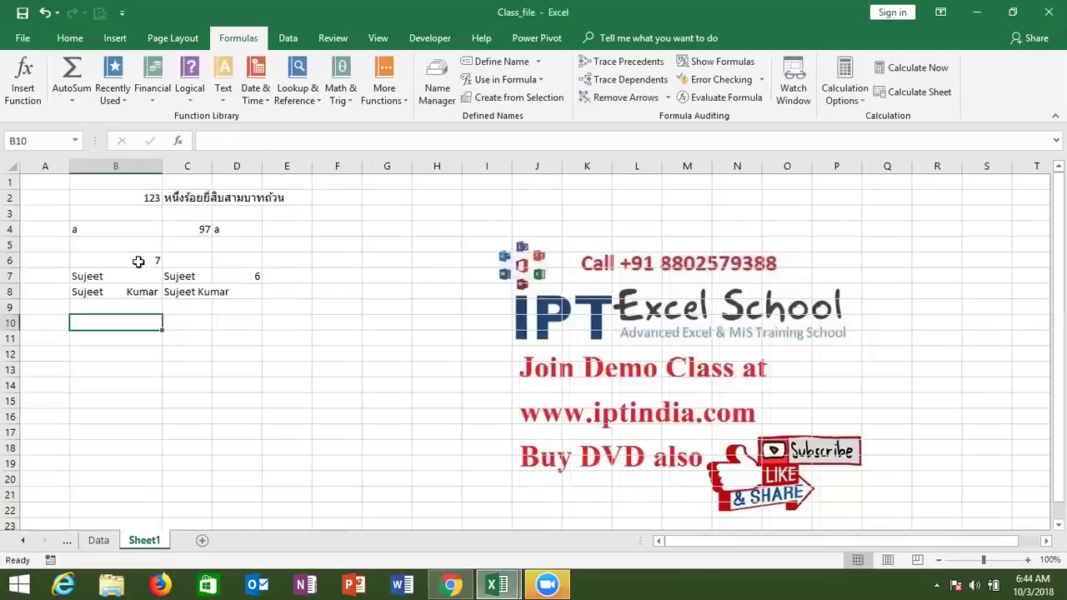
# Step: Enter a first name and surname in B10 on two lines using Alt+Enter
pyautogui.click(78, 39)
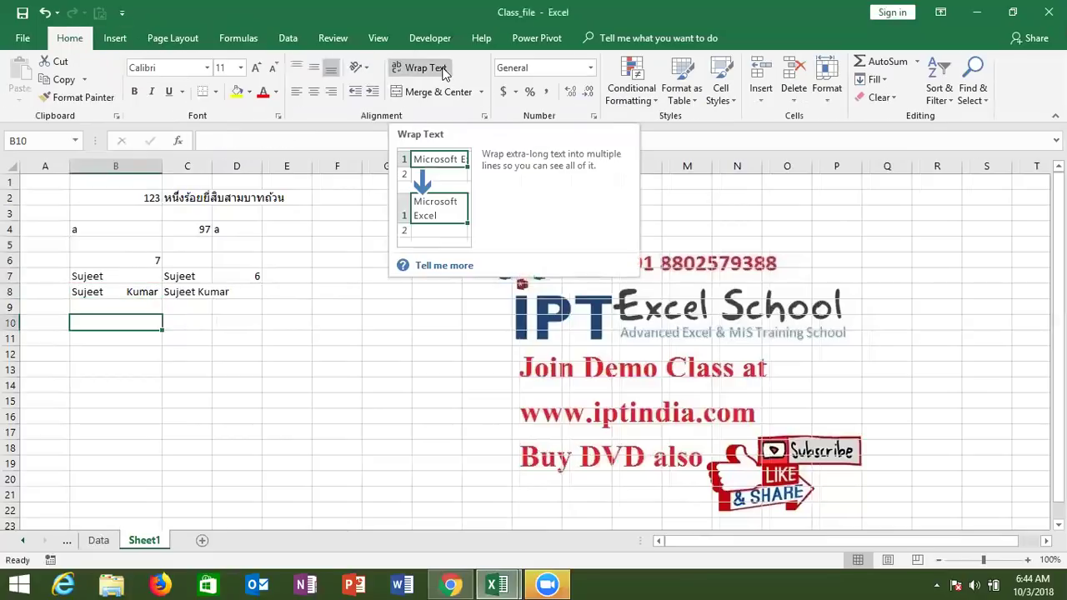
pyautogui.write('S')
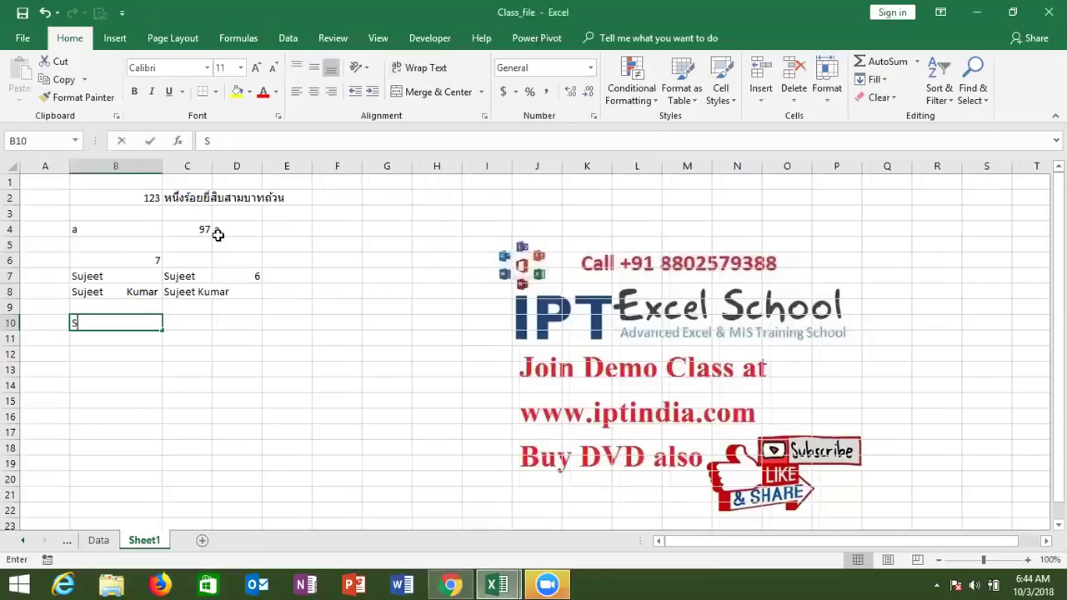
pyautogui.write('ujeet')
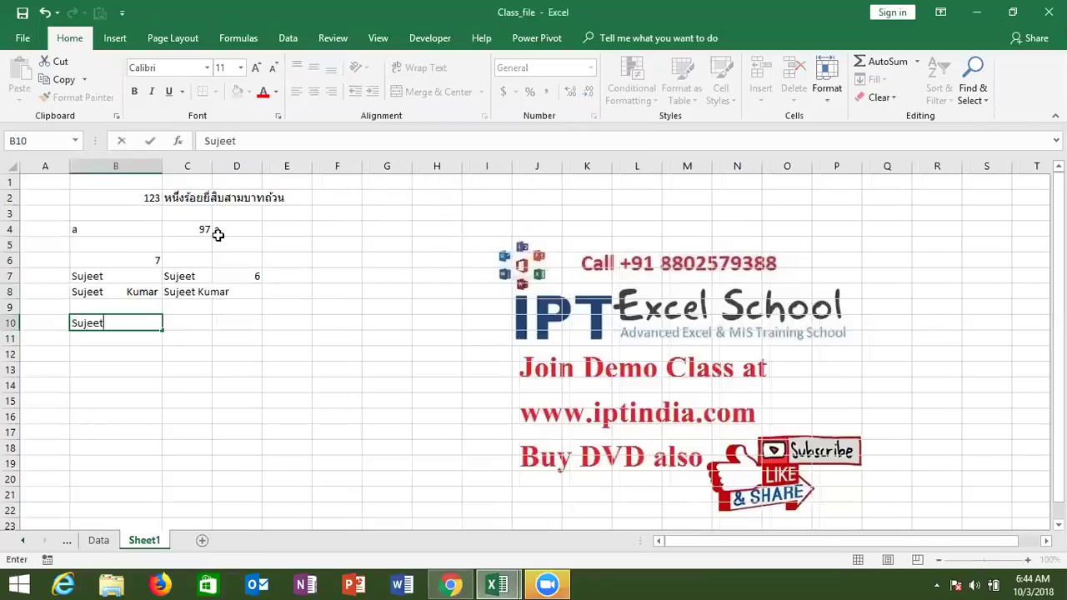
pyautogui.hotkey('alt', 'Return')
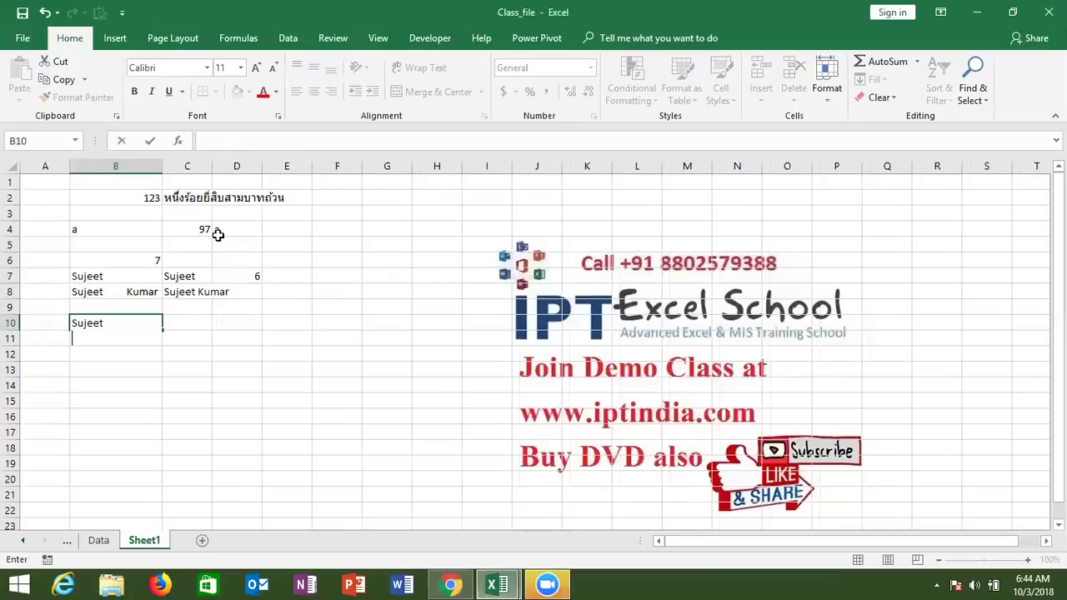
pyautogui.write('Kumar')
pyautogui.press('Return')
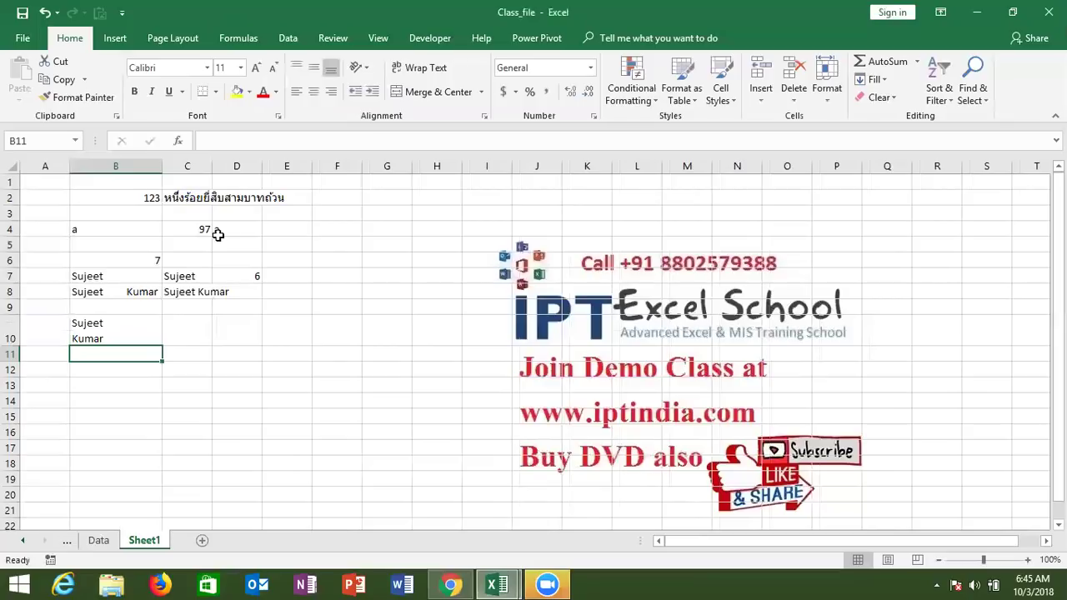
pyautogui.press('Up')
pyautogui.press('Right')
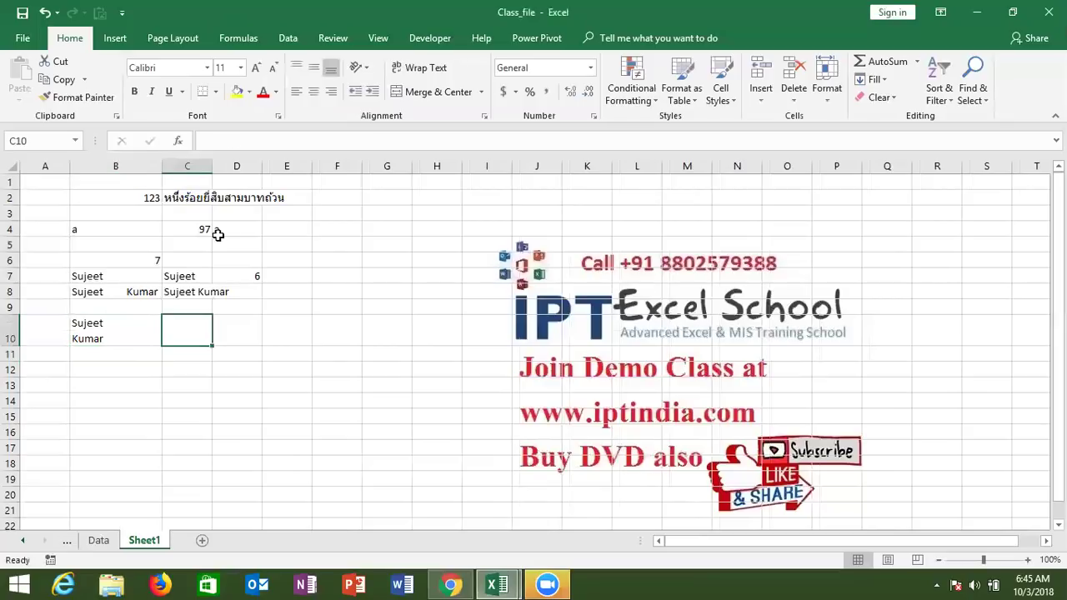
# Step: Enter =TRIM(B10) in C10 to join the name into one word
pyautogui.write('=tr')
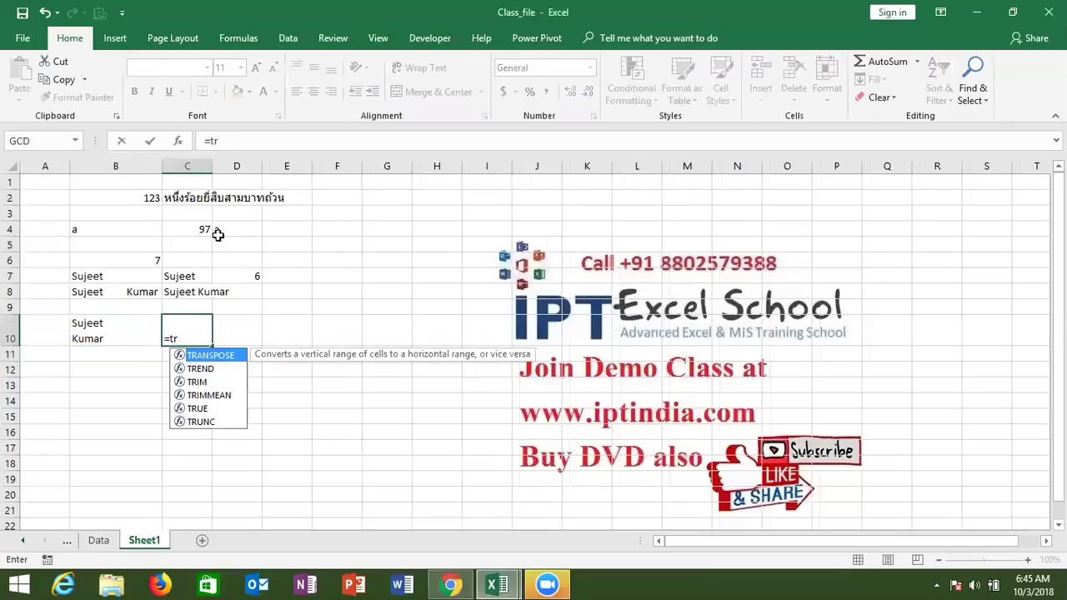
pyautogui.press('Down')
pyautogui.press('Left')
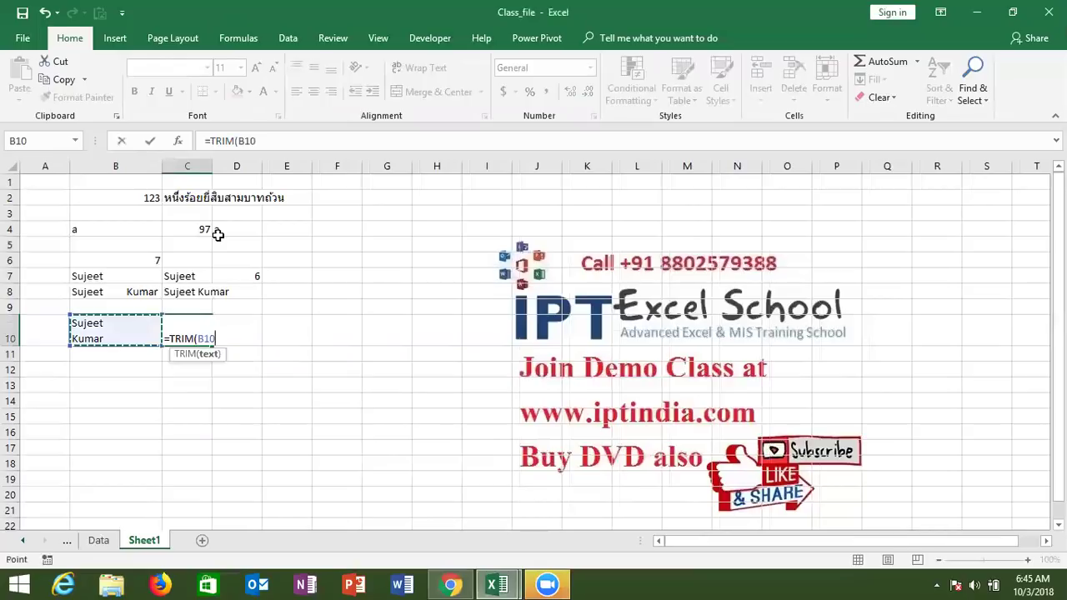
pyautogui.press('Return')
pyautogui.press('Up')
# Step: Enter =LEN(C10) in C11, showing a length of 12
pyautogui.press('Down')
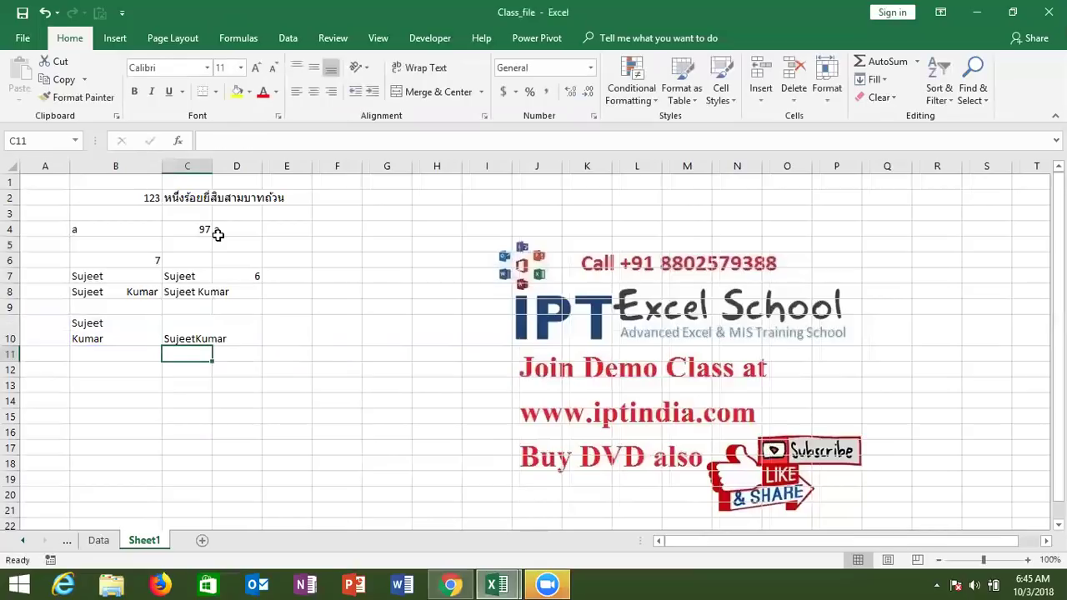
pyautogui.write('=len')
pyautogui.press('Tab')
pyautogui.press('Up')
pyautogui.write(')')
pyautogui.press('Return')
pyautogui.press('Up')
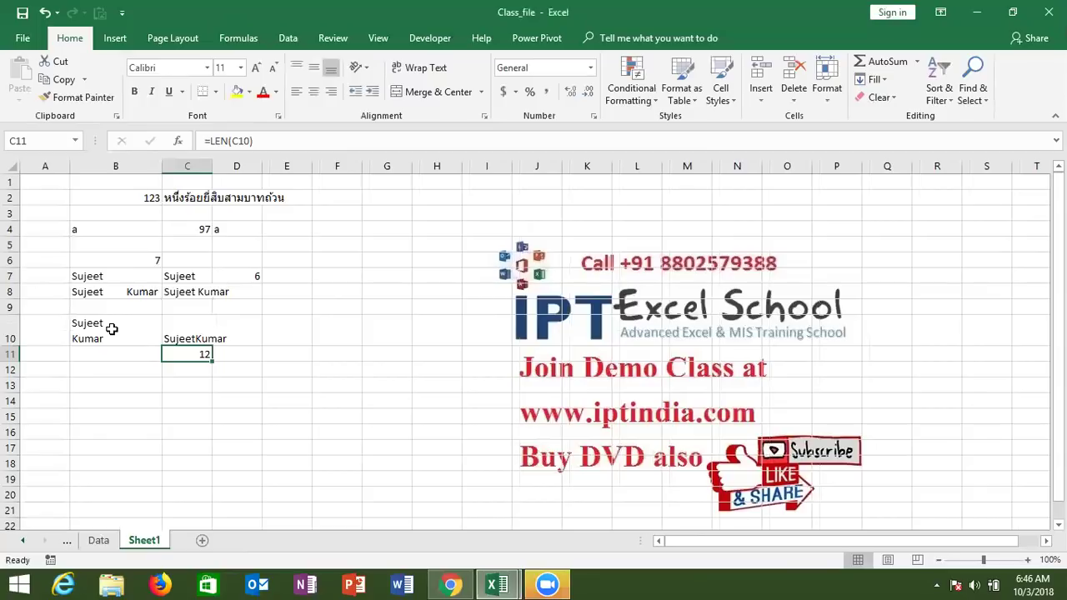
# Step: Auto-fit column C and enter =CLEAN(C10) in D10
pyautogui.doubleClick(211, 166)
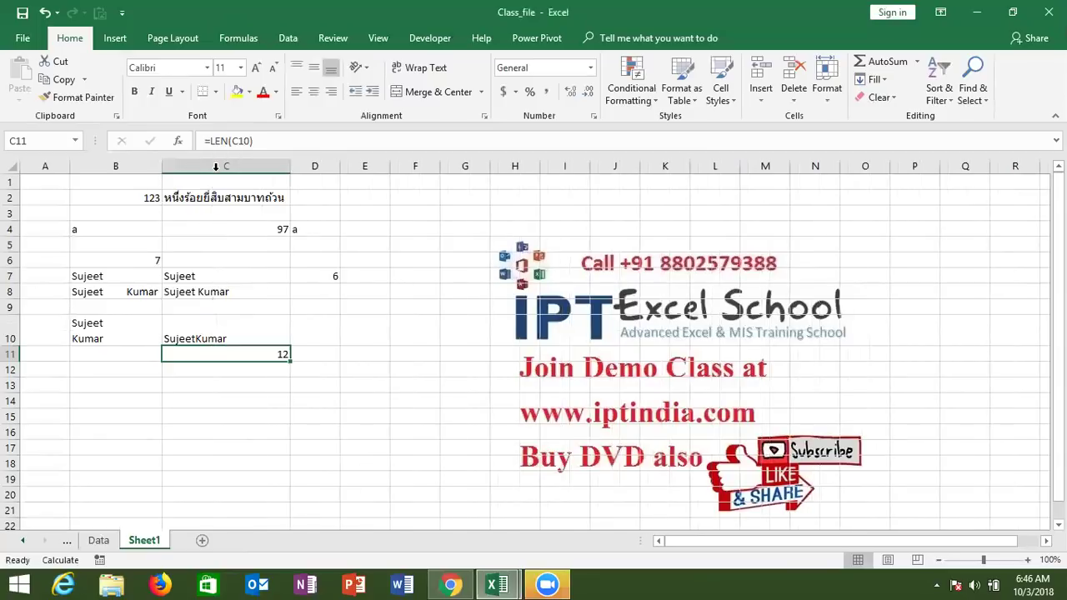
pyautogui.click(311, 331)
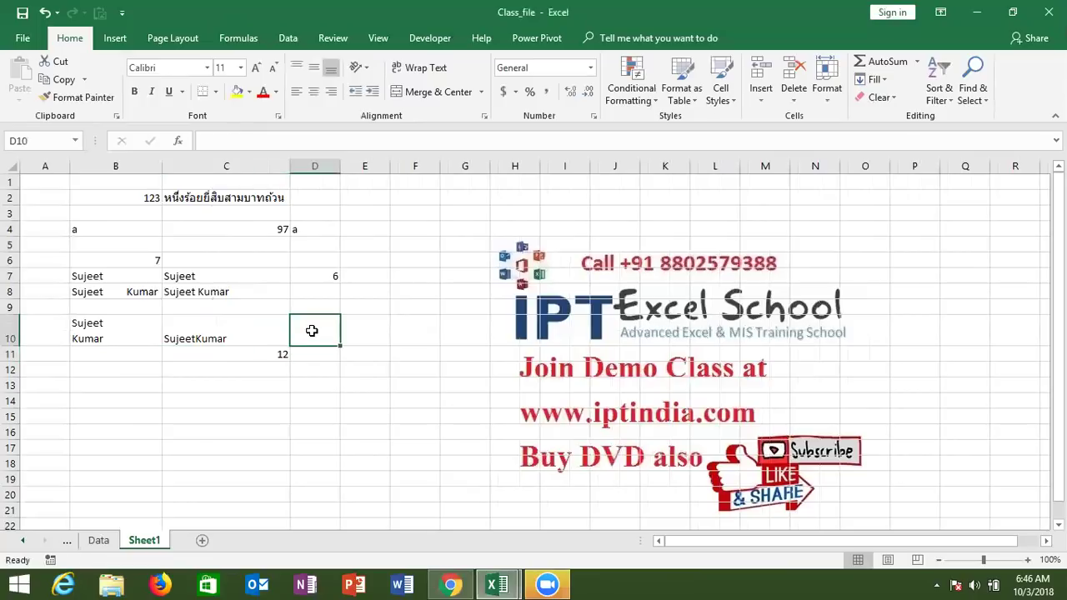
pyautogui.write('=cl')
pyautogui.press('Tab')
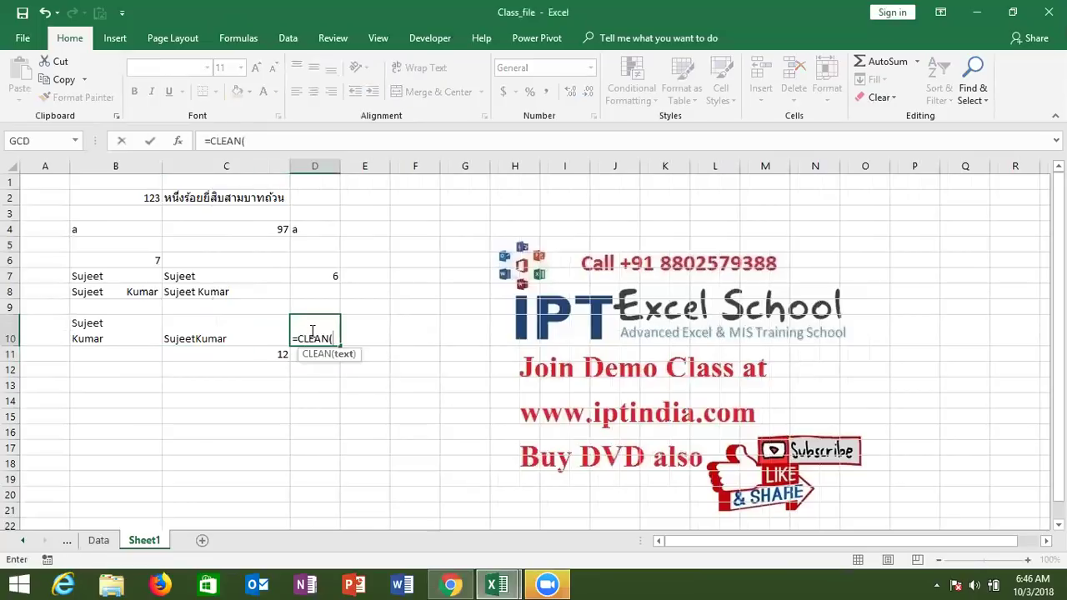
pyautogui.press('Left')
pyautogui.press('Return')
# Step: Enter =LEN(D10) in D11, returning 11
pyautogui.click(311, 331)
pyautogui.press('Down')
pyautogui.write('=LEN(D10)')
pyautogui.hotkey('ctrl', 'Return')
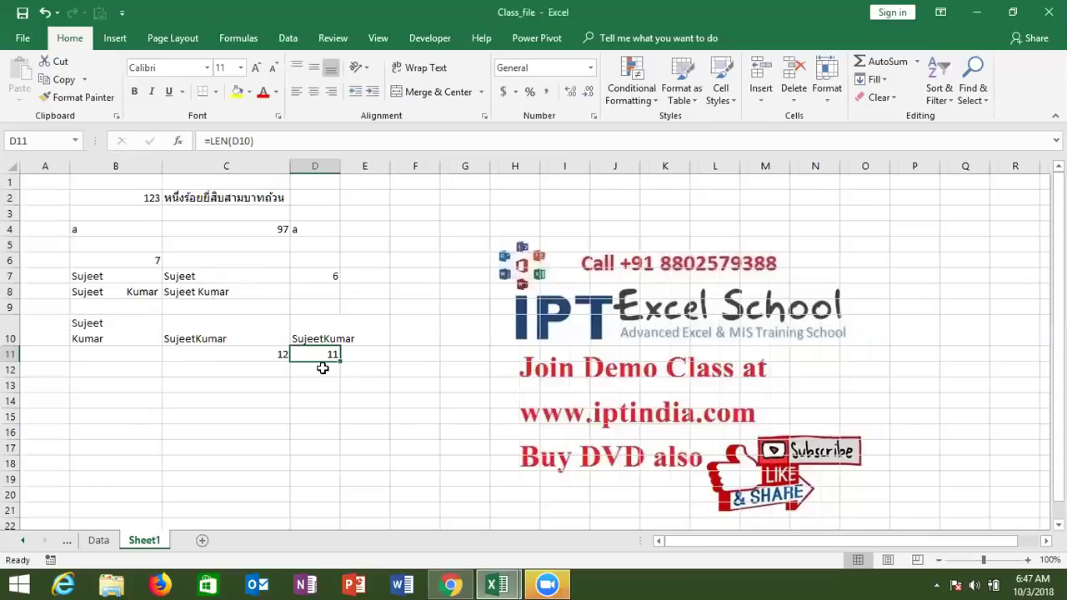
# Step: Enter 123.963.258 in F1 and auto-fit column F to show it fully
pyautogui.click(412, 183)
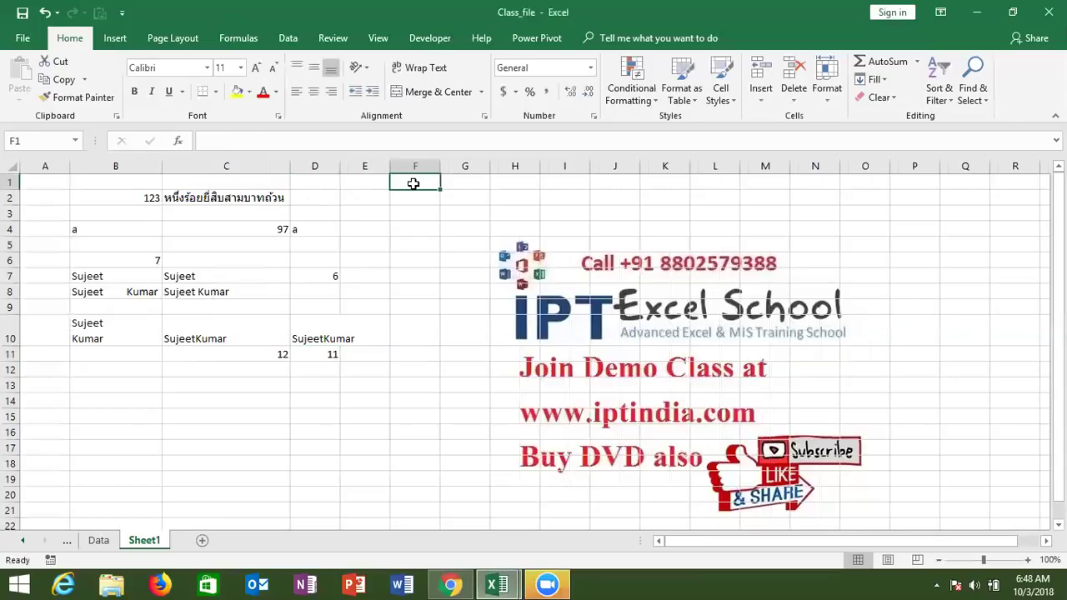
pyautogui.write('123.963.')
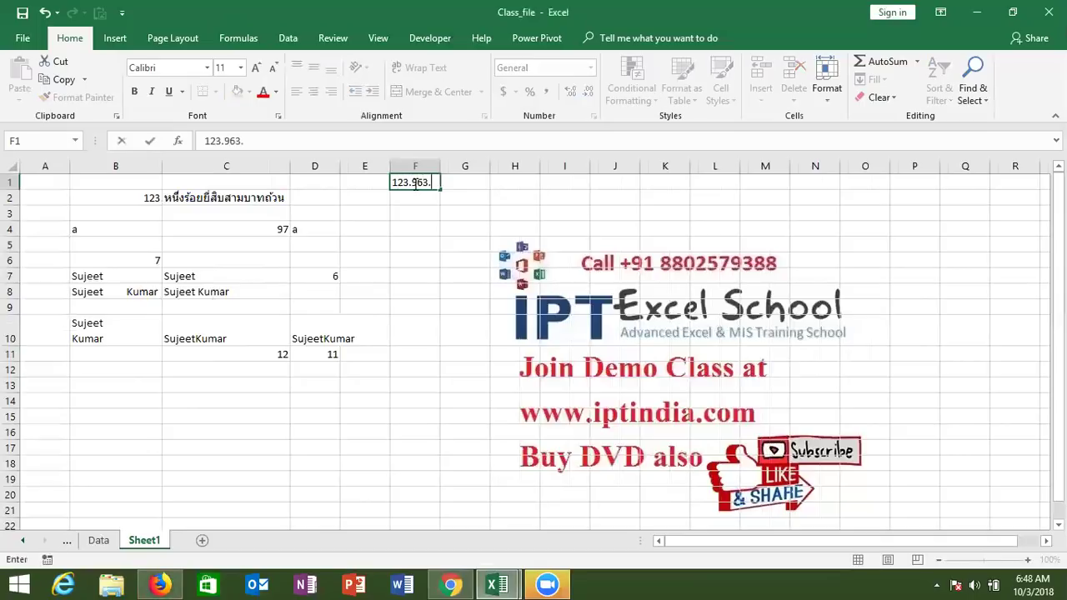
pyautogui.write('258')
pyautogui.press('Return')
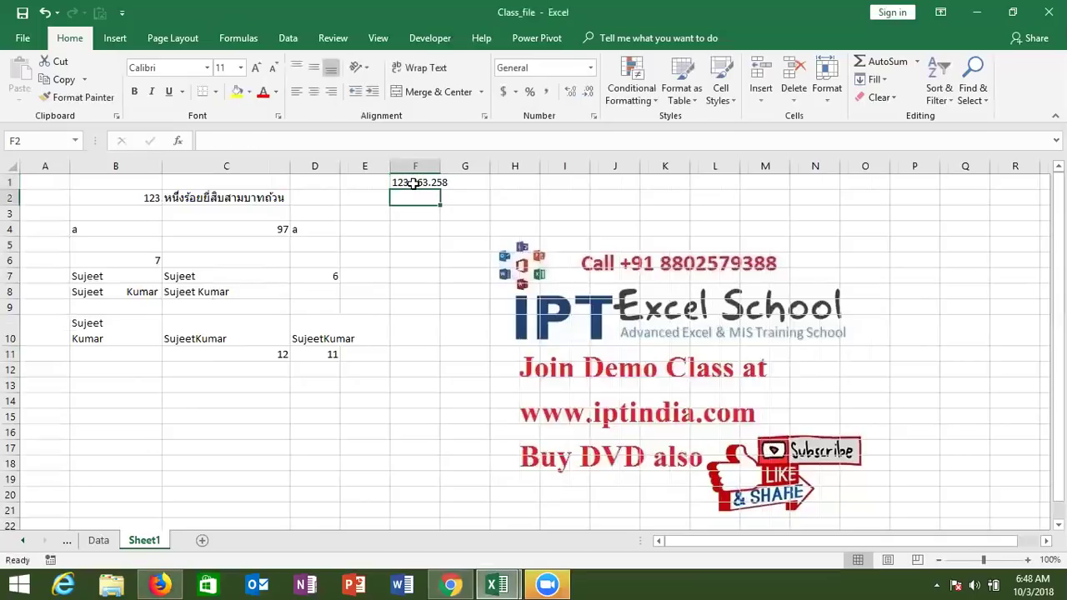
pyautogui.doubleClick(445, 164)
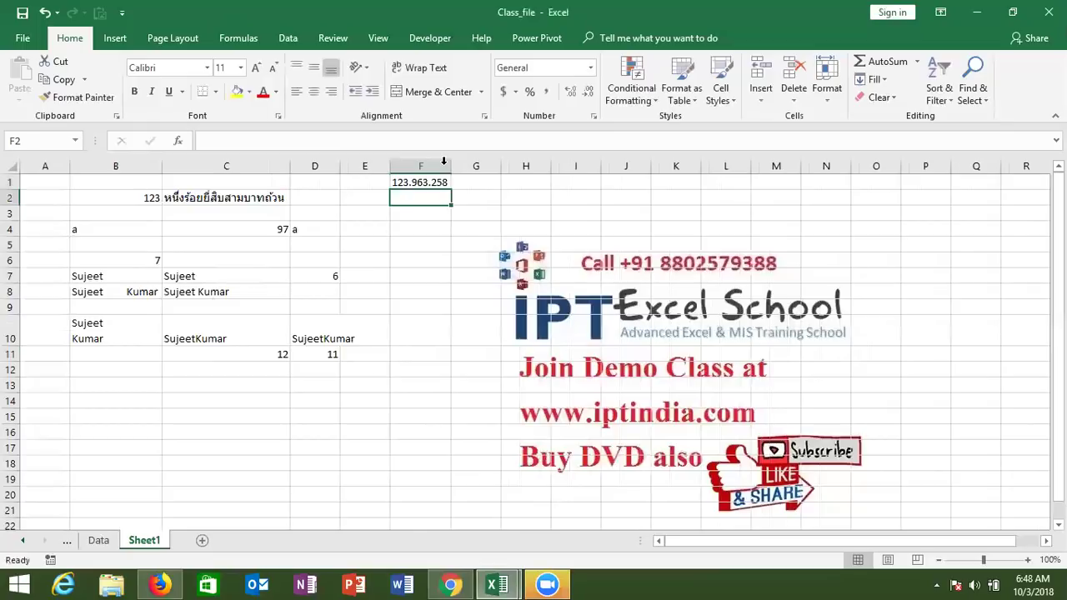
pyautogui.click(444, 162)
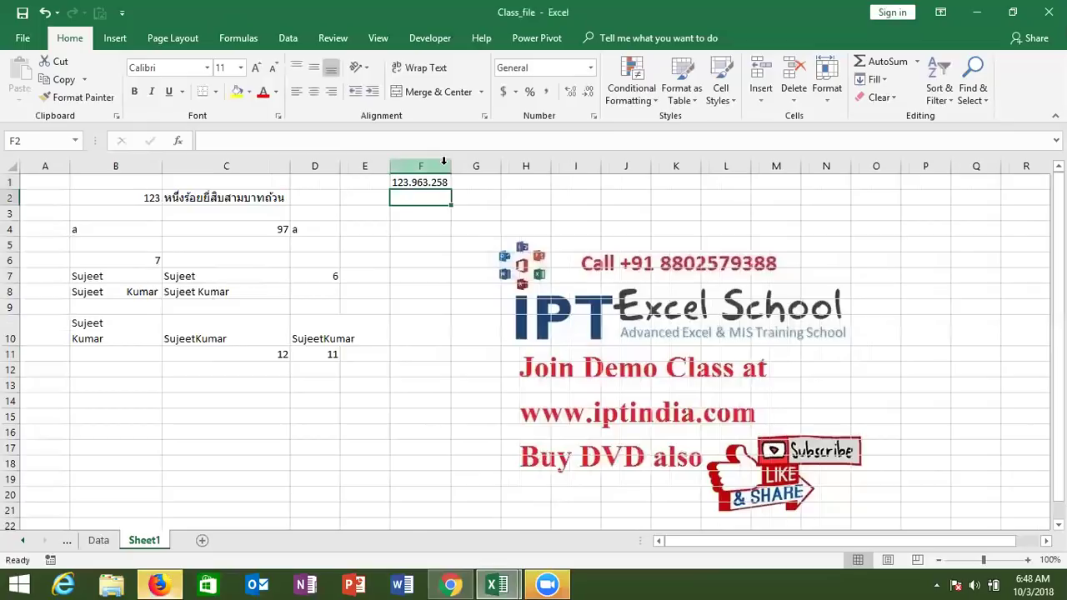
pyautogui.rightClick(177, 582)
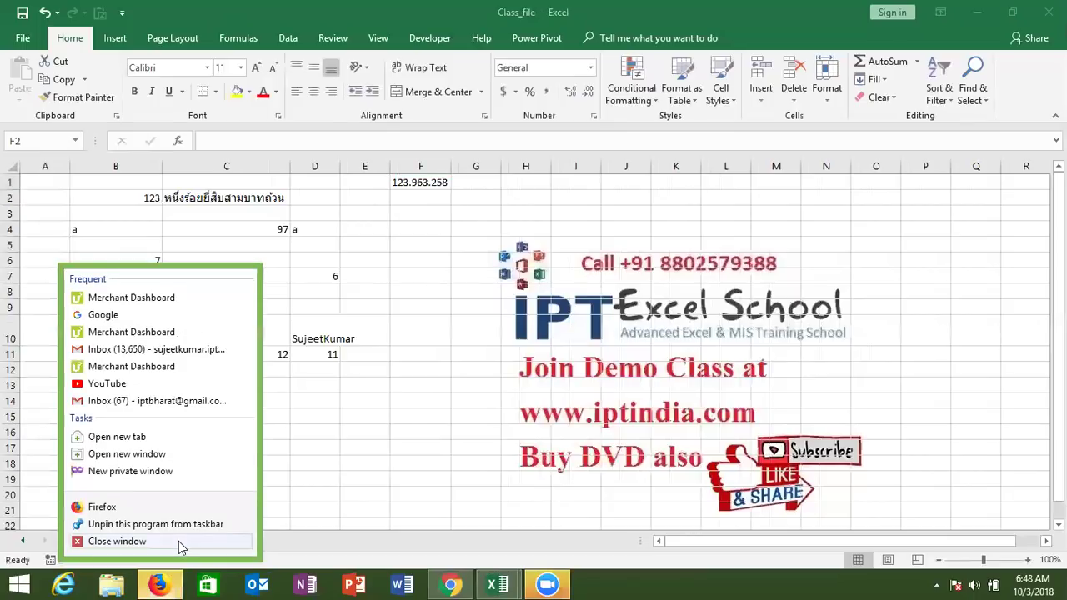
pyautogui.click(100, 505)
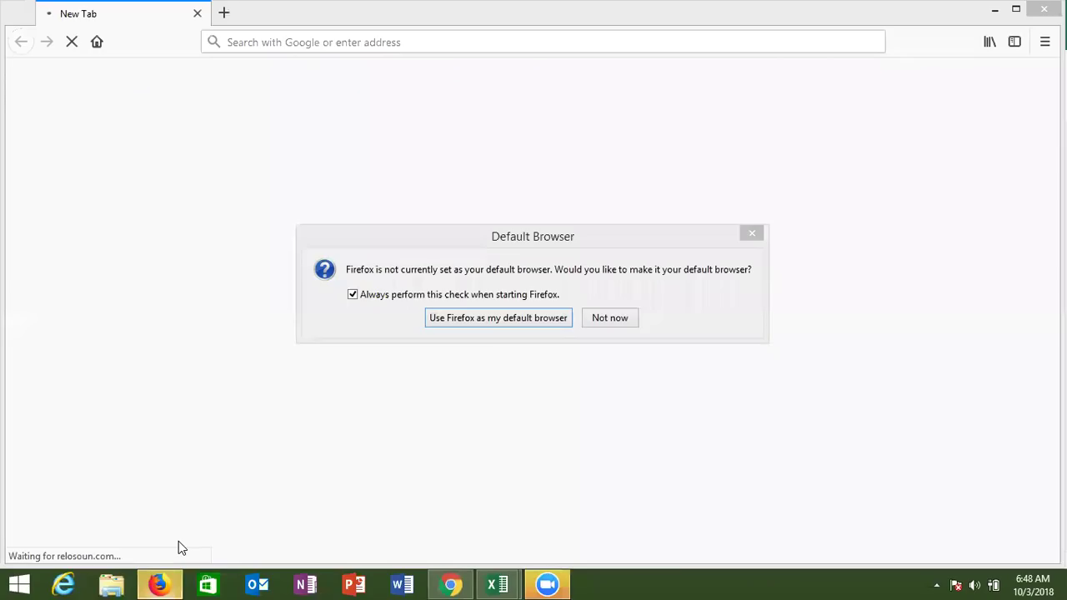
pyautogui.click(595, 320)
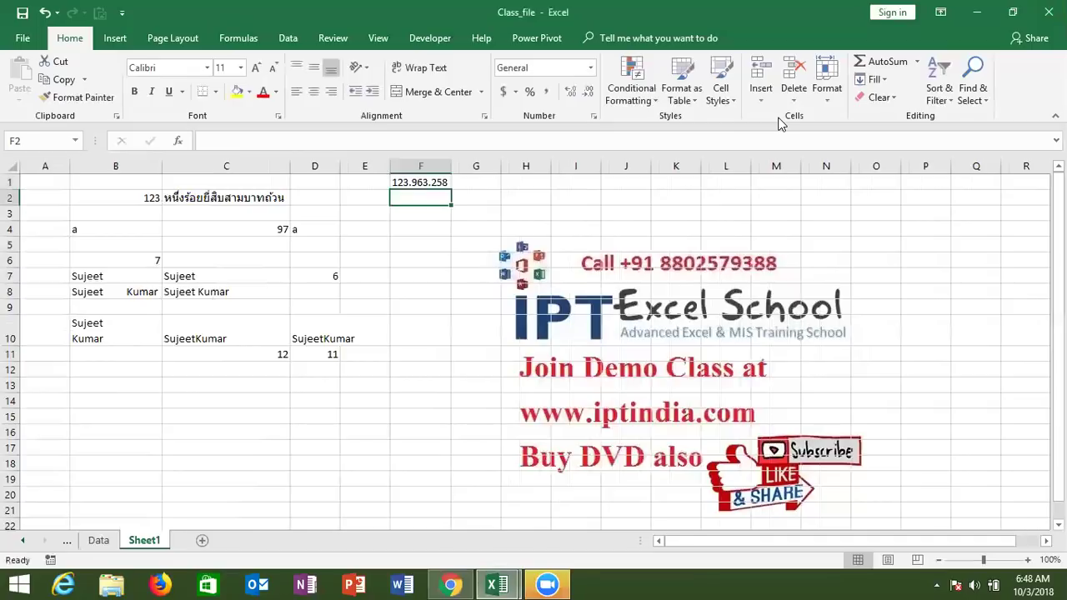
# Step: Enter =SUBSTITUTE(F1,".","-") in F2 to turn 123.963.258 into 123-963-258
pyautogui.write('=')
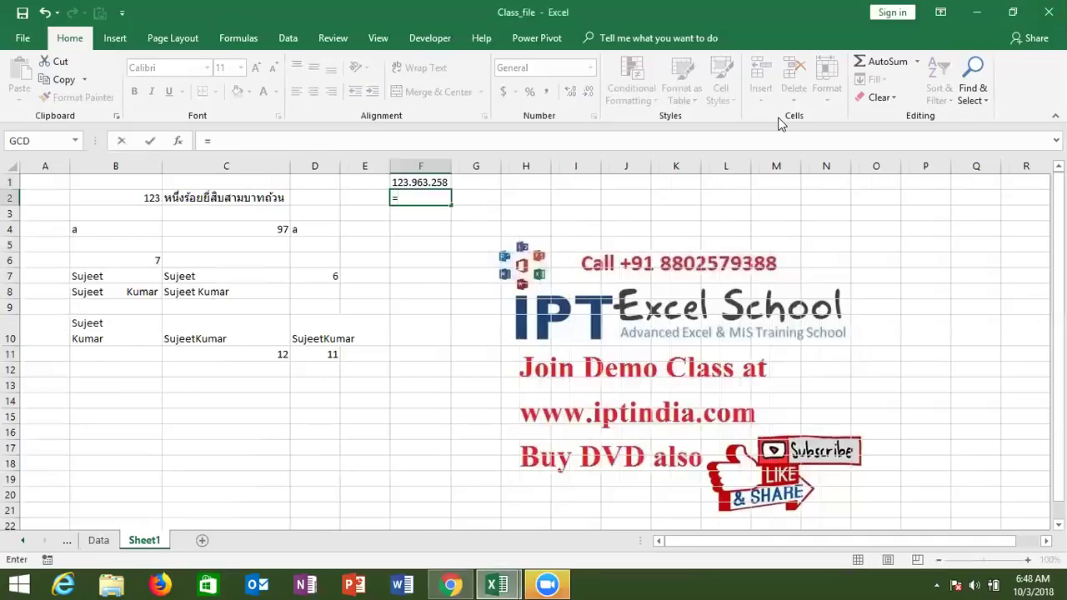
pyautogui.write('sub')
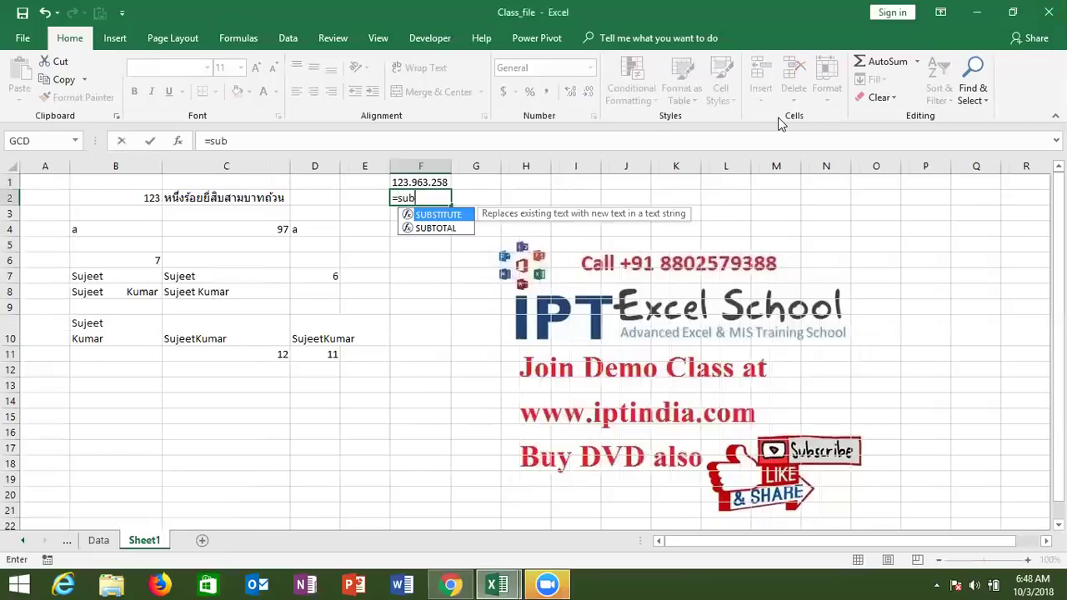
pyautogui.press('Tab')
pyautogui.press('Up')
pyautogui.write(',')
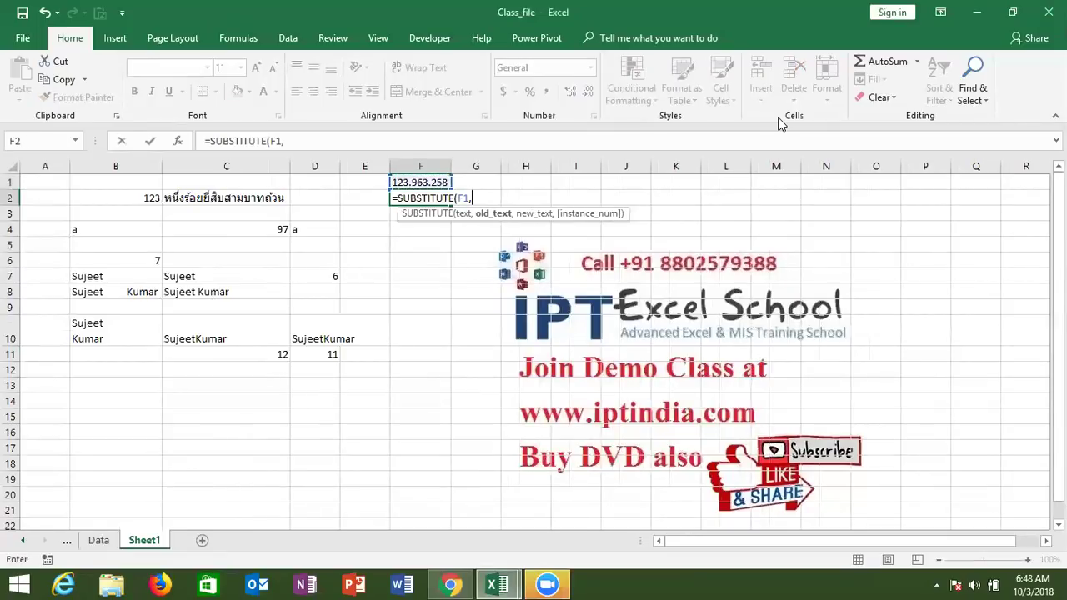
pyautogui.write('".",')
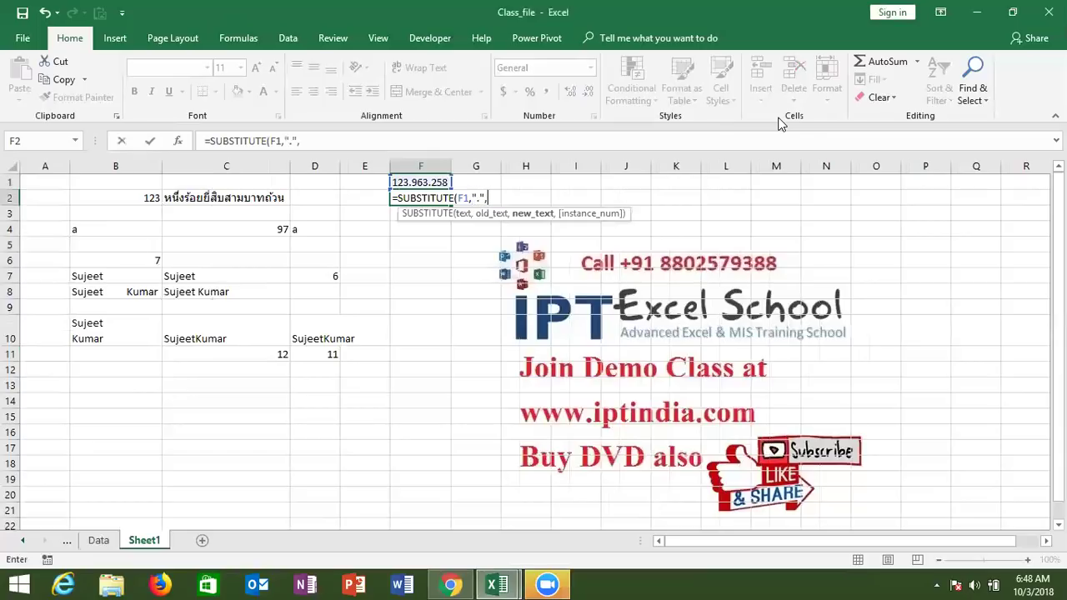
pyautogui.write('"-"')
pyautogui.press('Return')
pyautogui.press('Up')
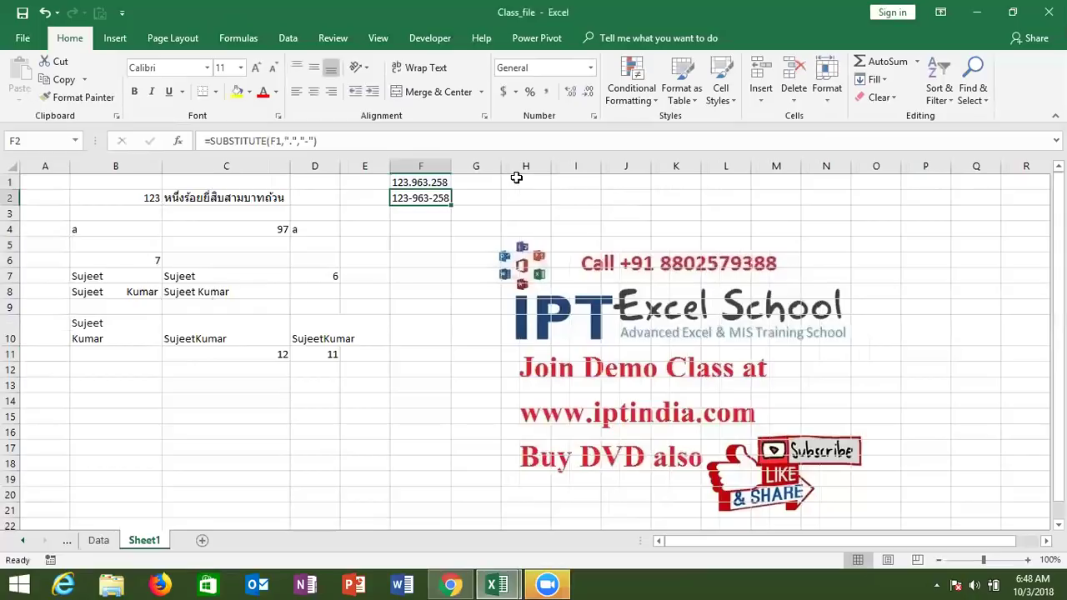
pyautogui.doubleClick(441, 197)
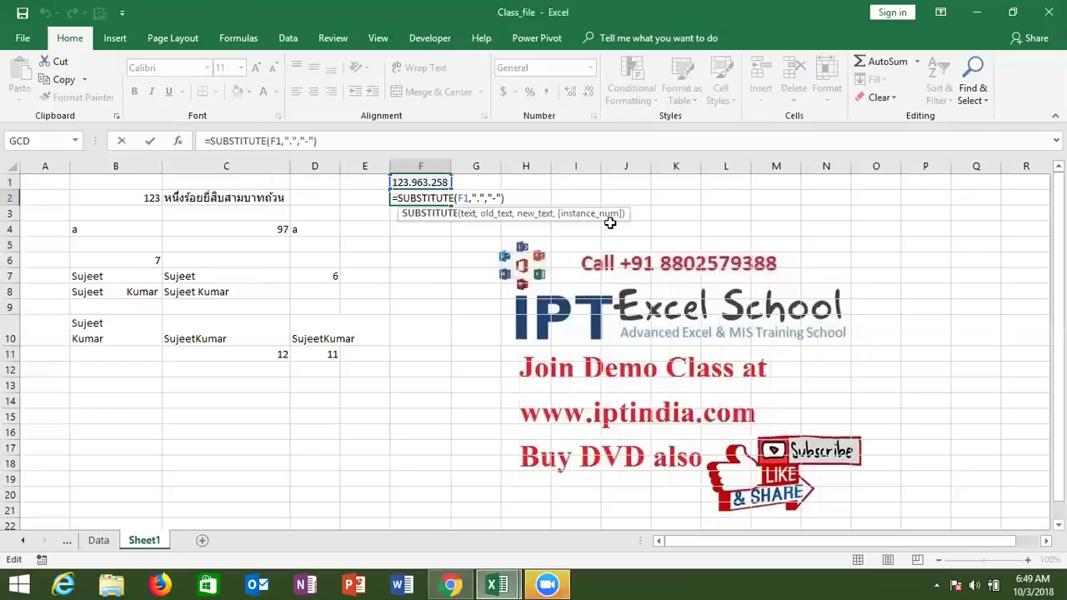
# Step: Add instance number 1 to F2's SUBSTITUTE formula
pyautogui.click(501, 197)
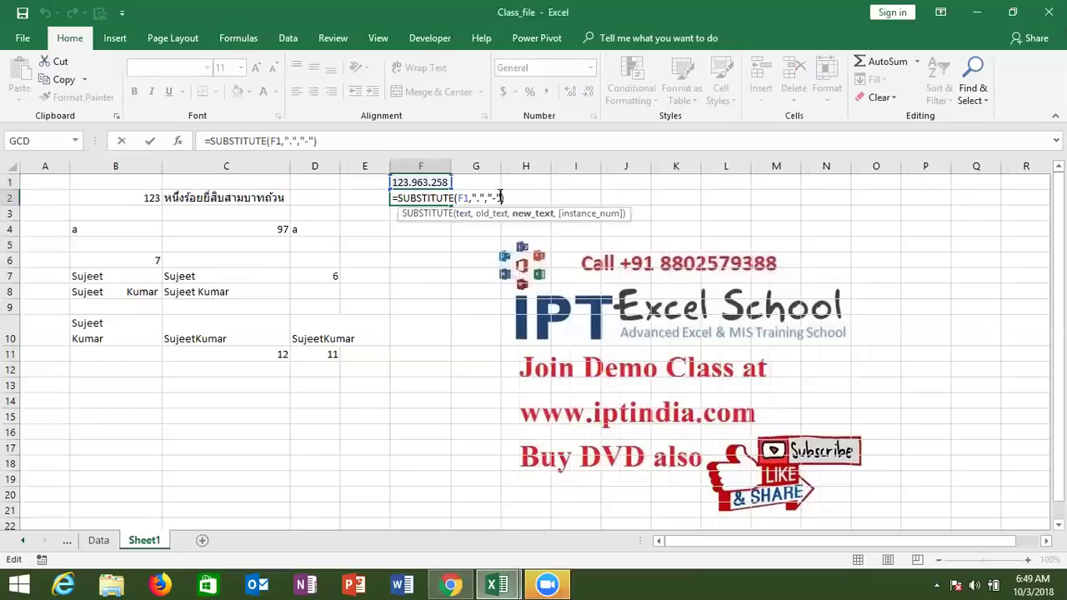
pyautogui.write(',')
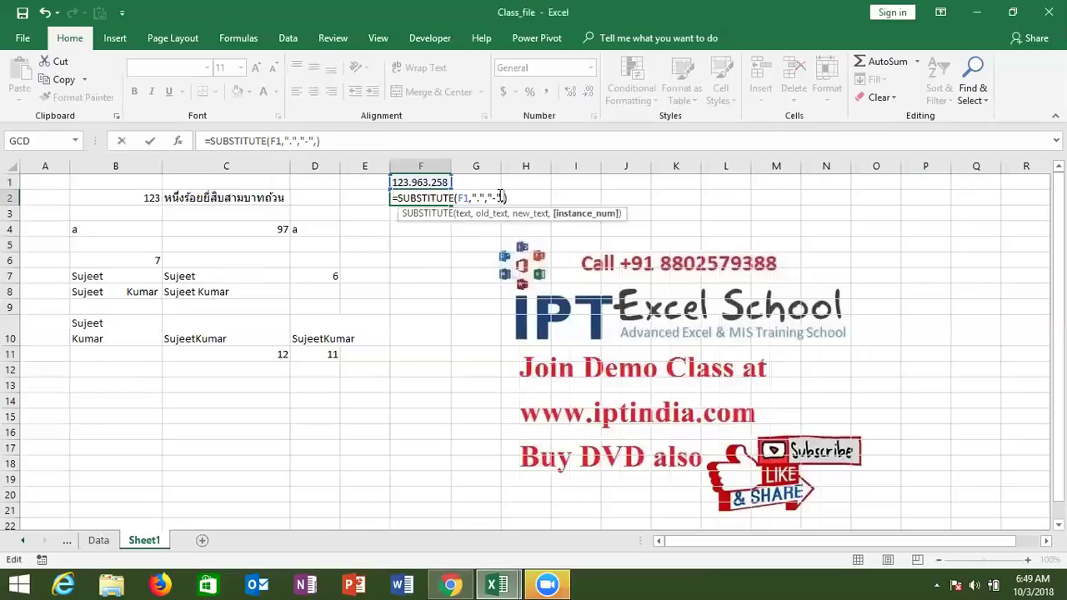
pyautogui.write('1')
pyautogui.press('Return')
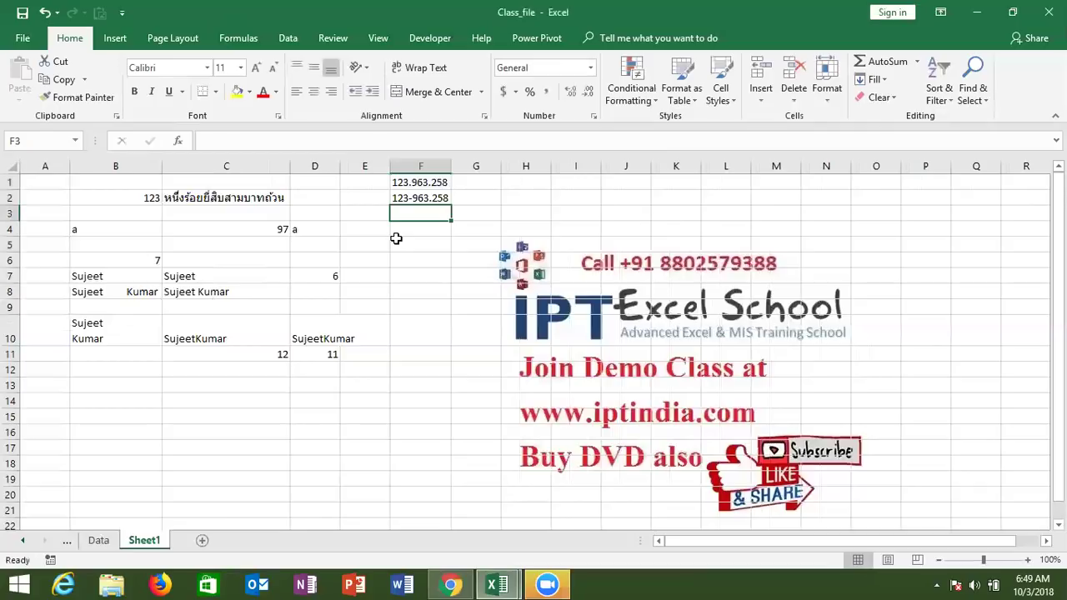
pyautogui.press('Up')
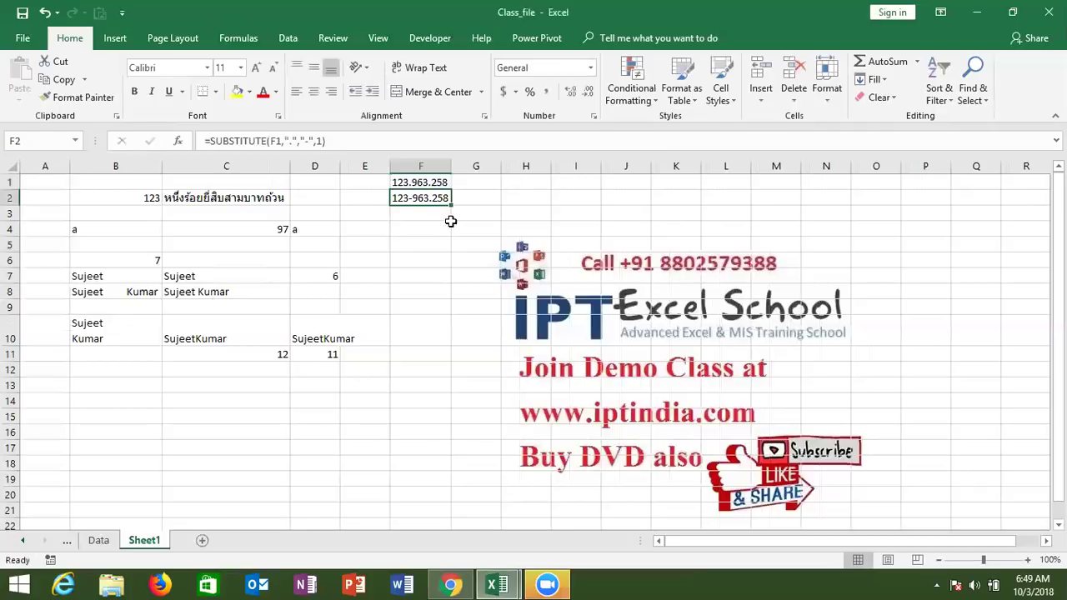
# Step: Change the instance number to 2 so F2 shows 123.963-258
pyautogui.doubleClick(427, 198)
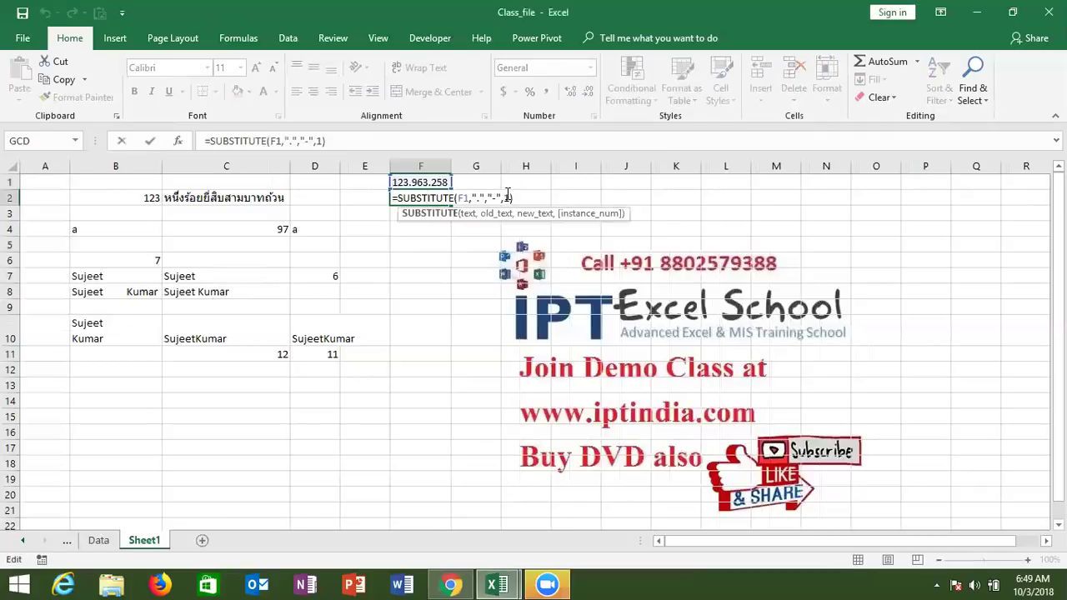
pyautogui.doubleClick(507, 198)
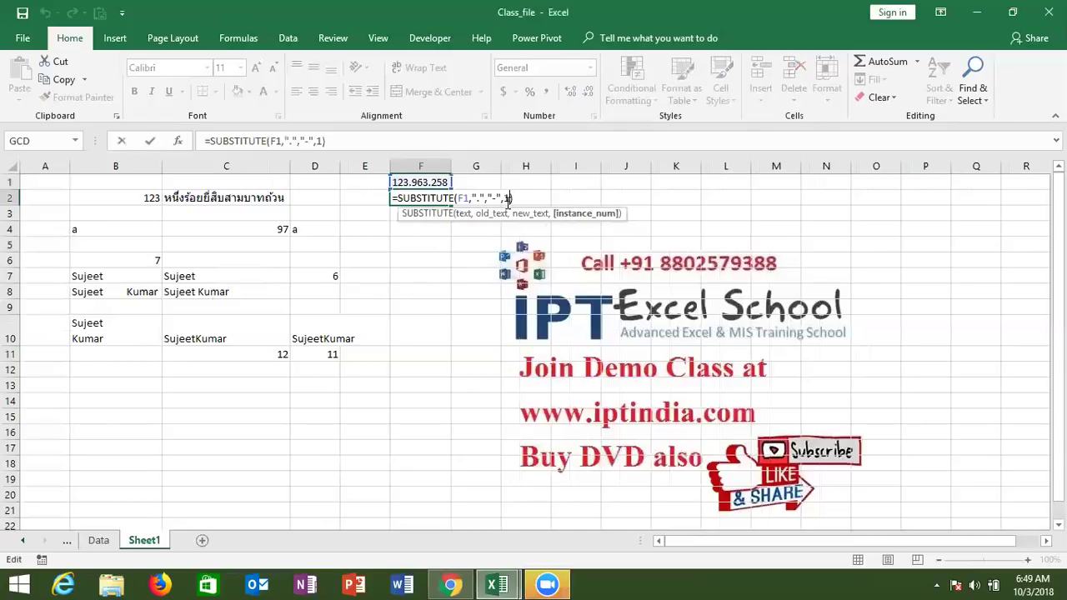
pyautogui.write('2')
pyautogui.hotkey('ctrl', 'Return')
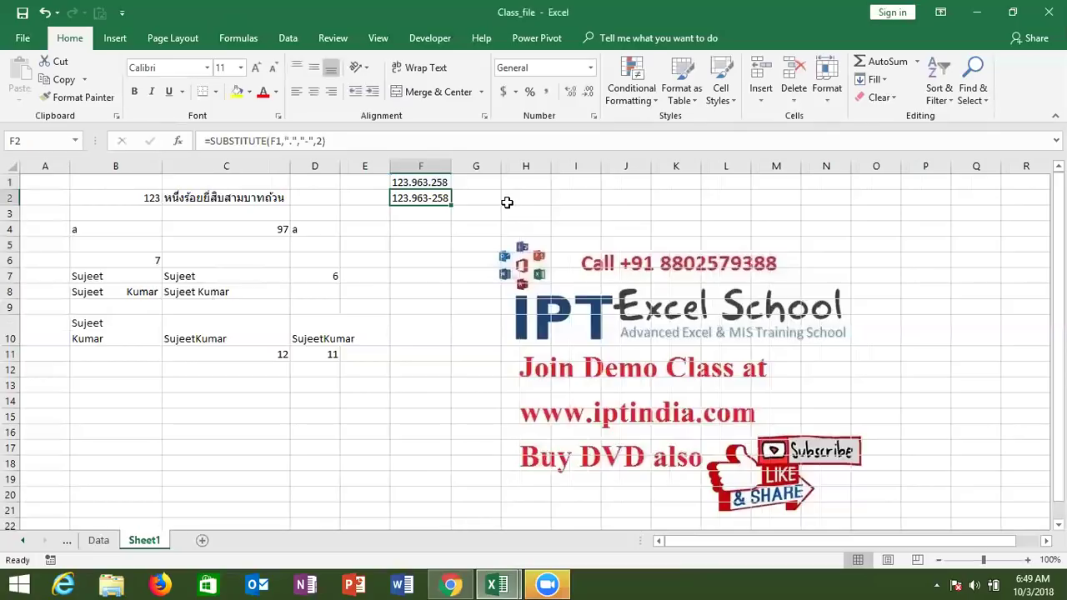
pyautogui.press('Down')
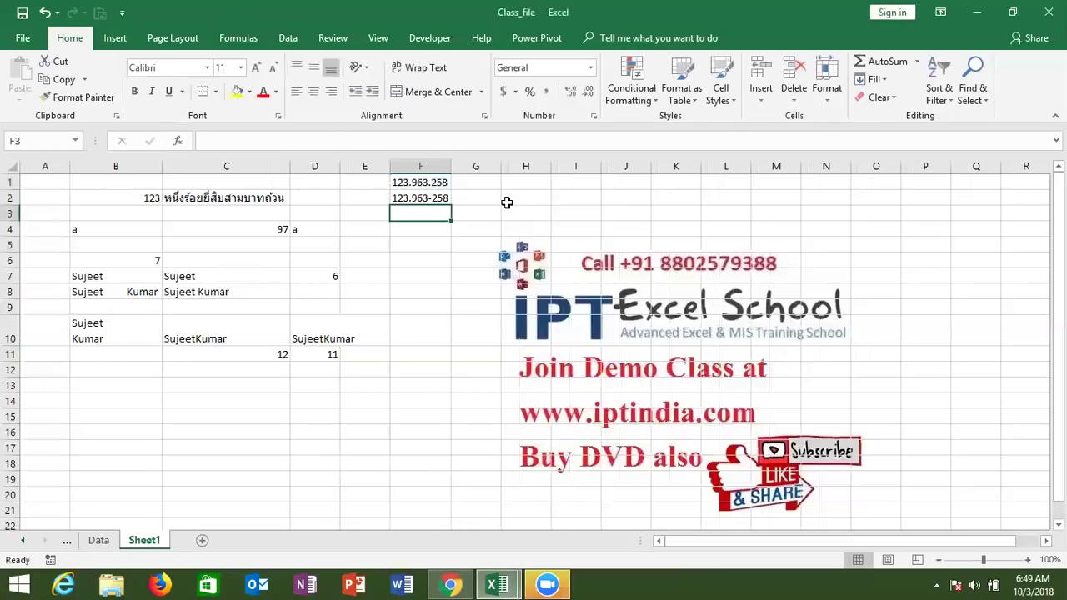
pyautogui.write('=re')
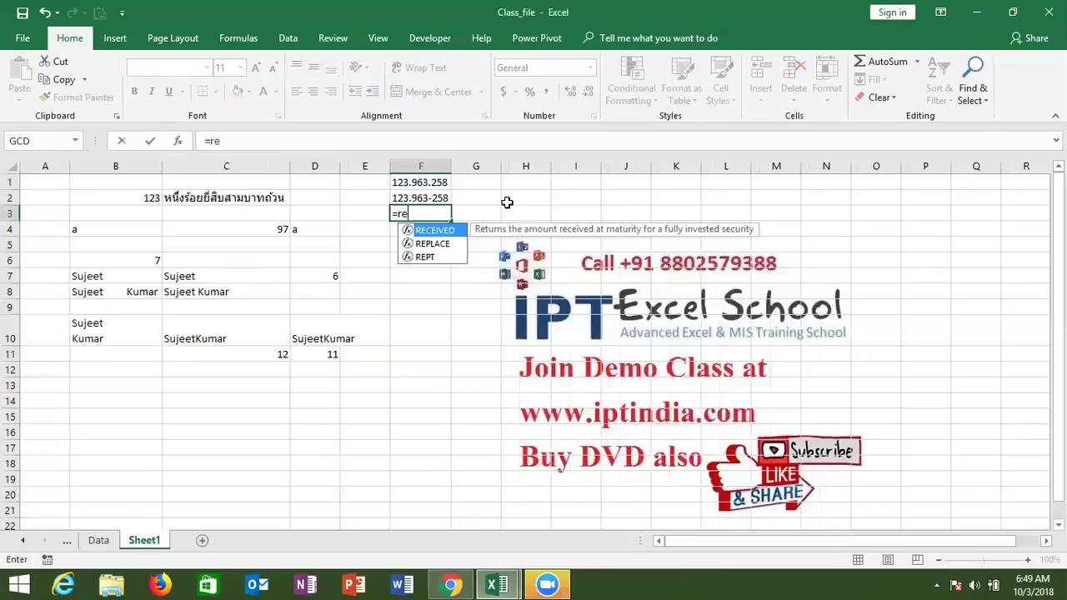
# Step: Enter =REPLACE(F2,4,1,"-") in F3 to swap F2's fourth character for a dash
pyautogui.press('Down')
pyautogui.press('Tab')
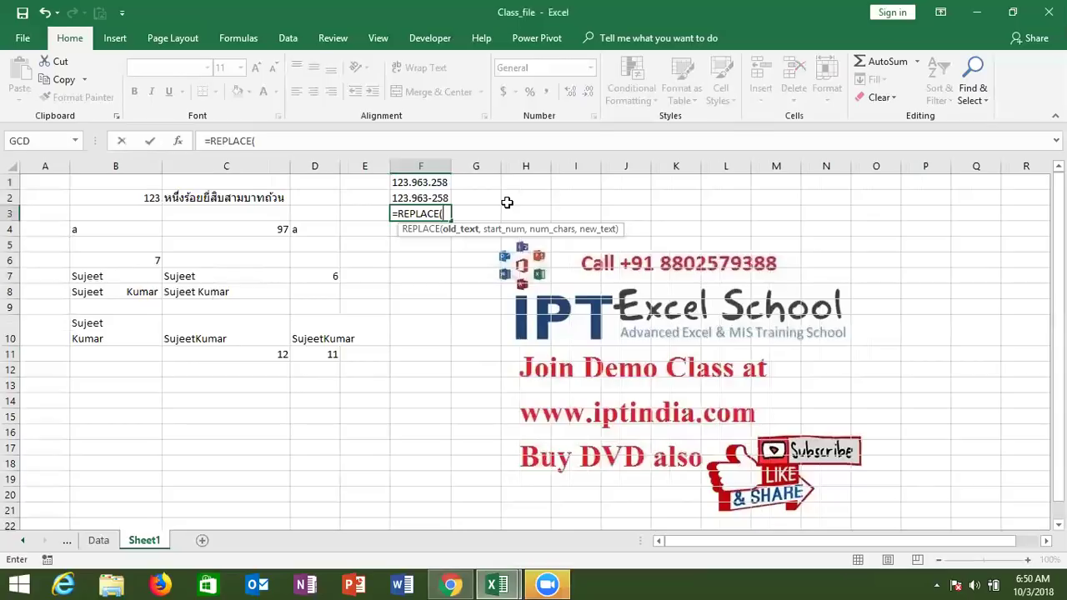
pyautogui.click(432, 198)
pyautogui.write(',')
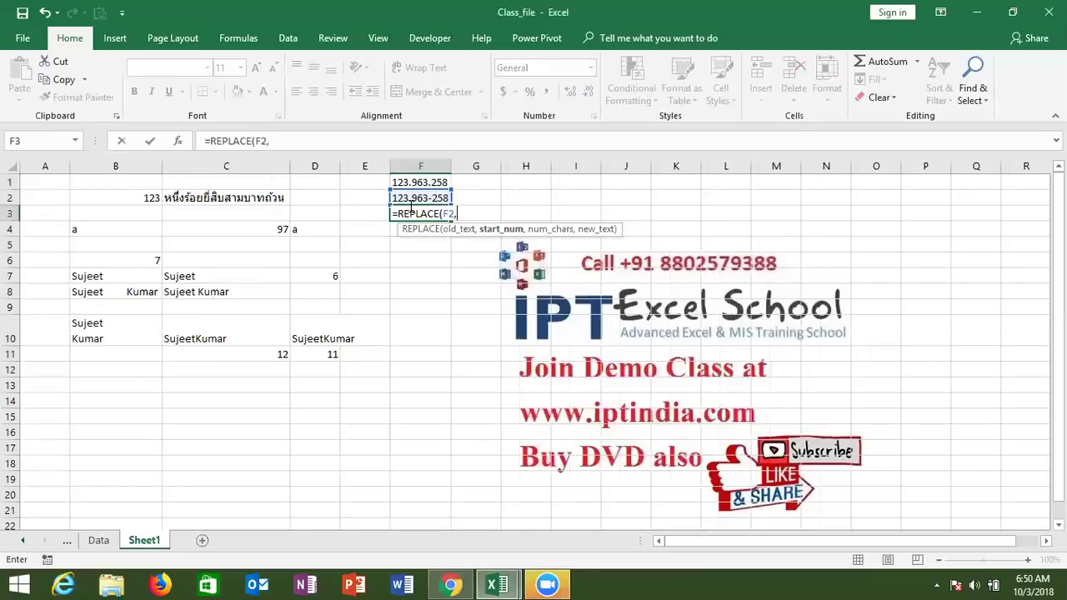
pyautogui.write('4,')
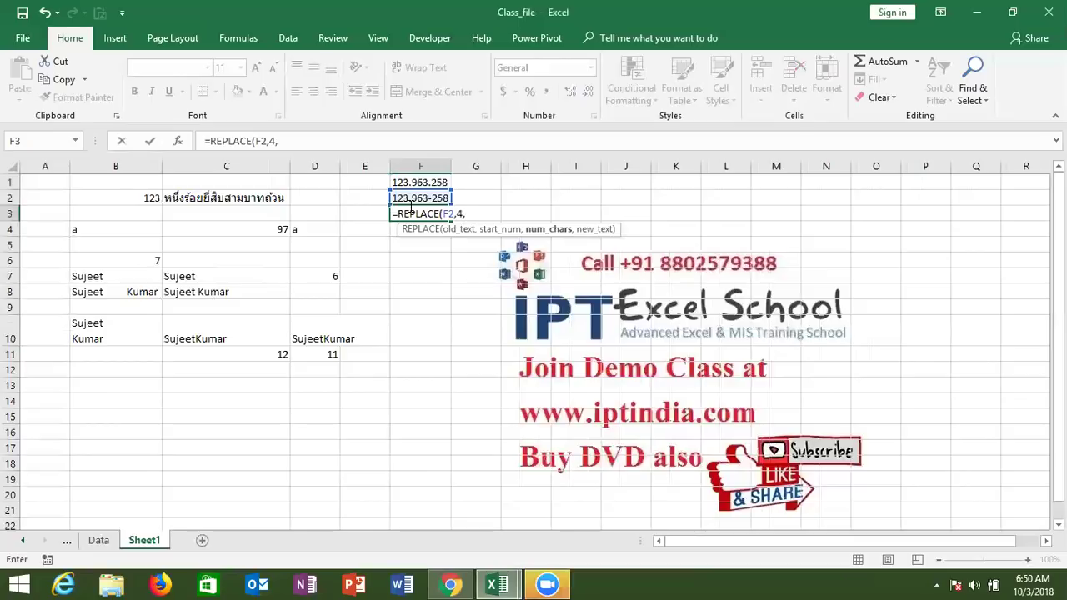
pyautogui.write('1,')
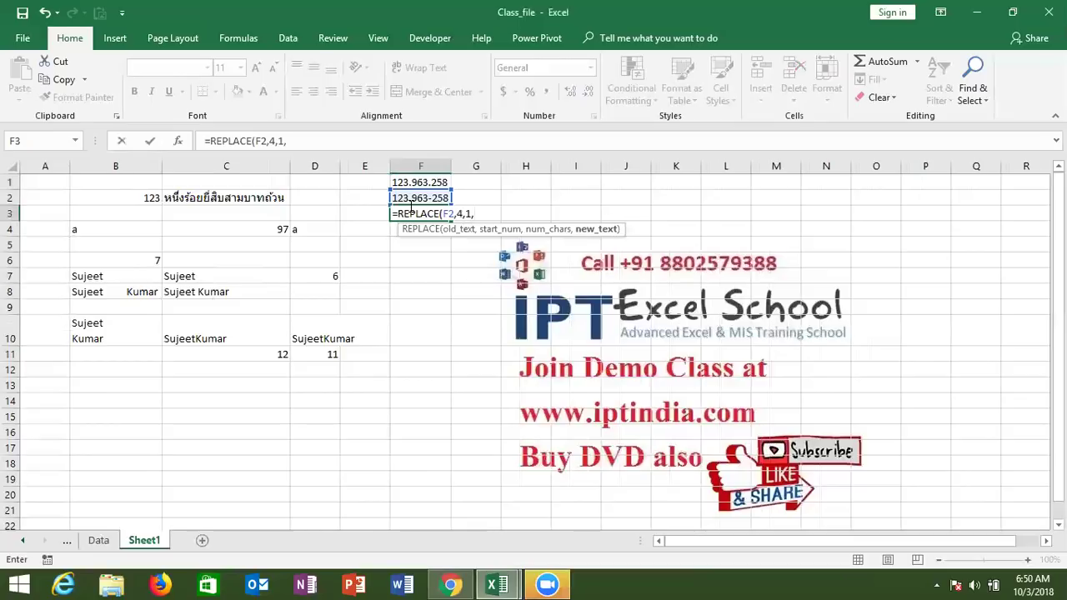
pyautogui.write('"-"')
pyautogui.write(')')
pyautogui.press('Return')
# Step: Reopen F3's formula and highlight its F2, 4 and 1 arguments in turn
pyautogui.click(409, 213)
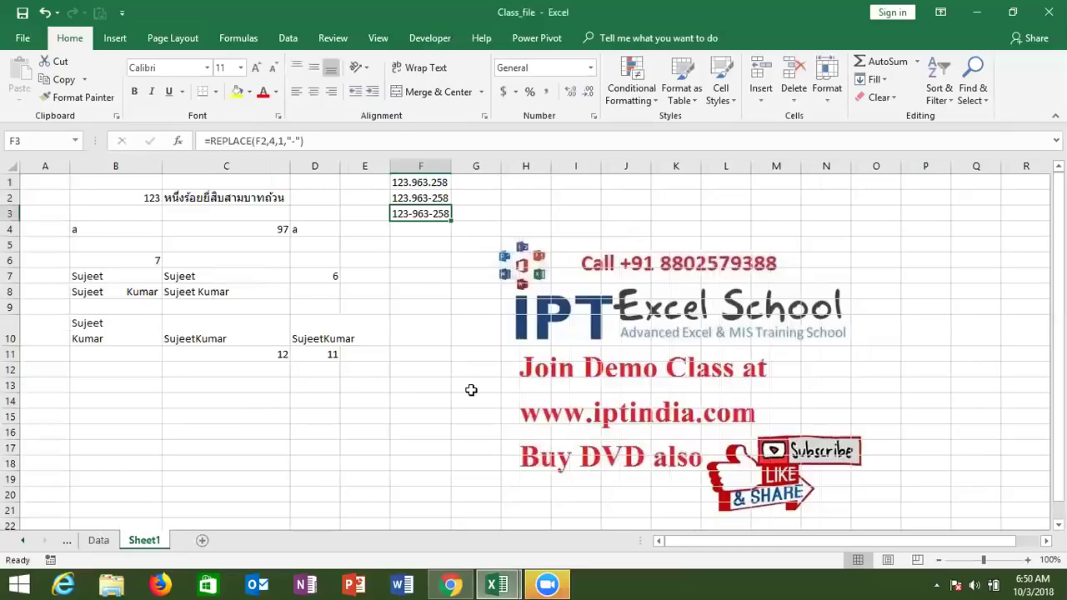
pyautogui.doubleClick(420, 213)
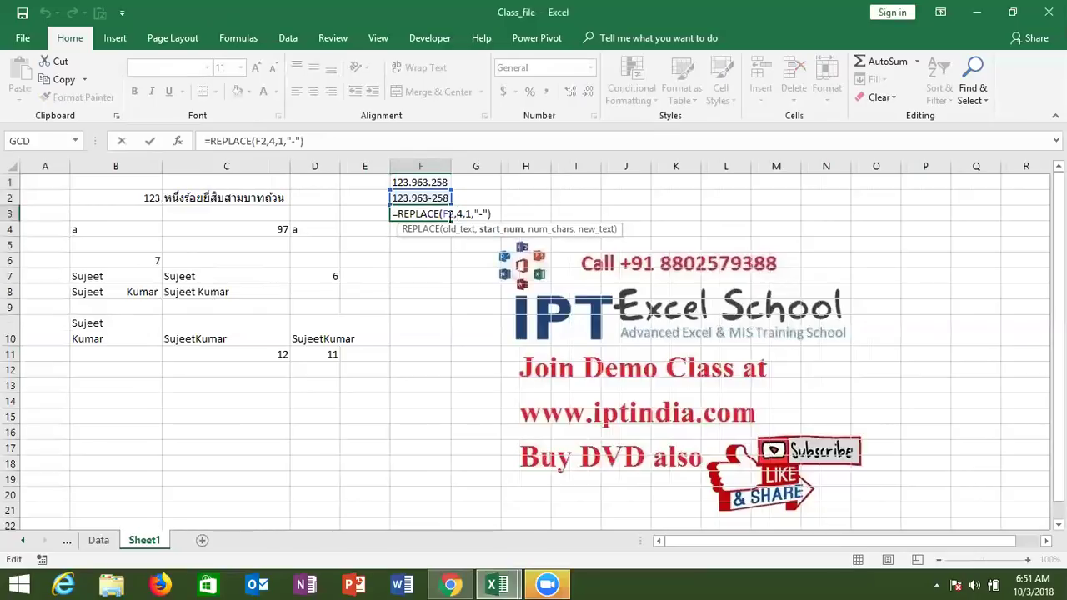
pyautogui.click(449, 215)
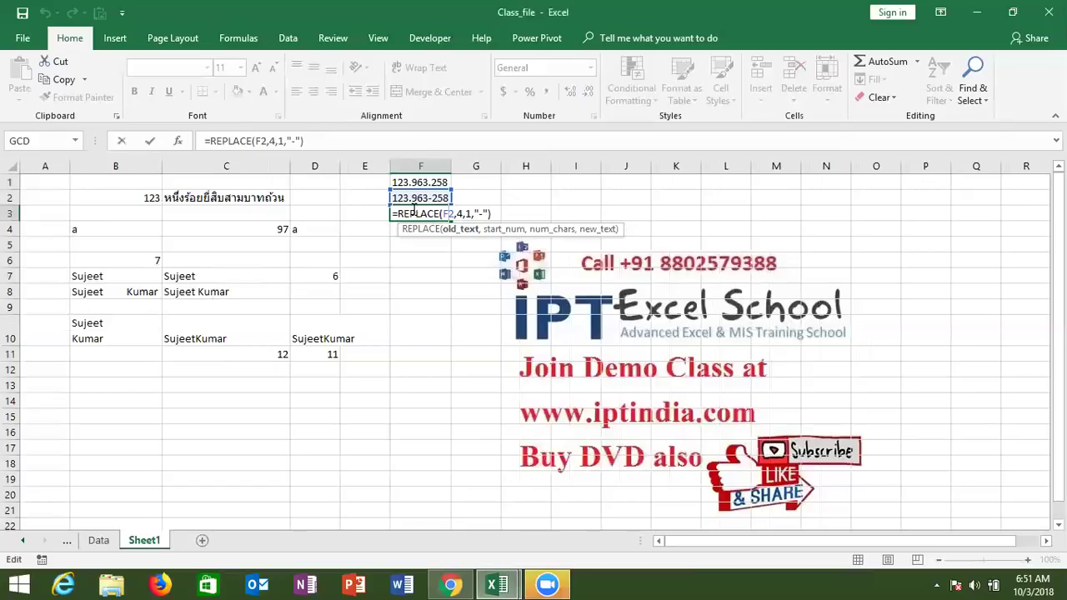
pyautogui.click(459, 216)
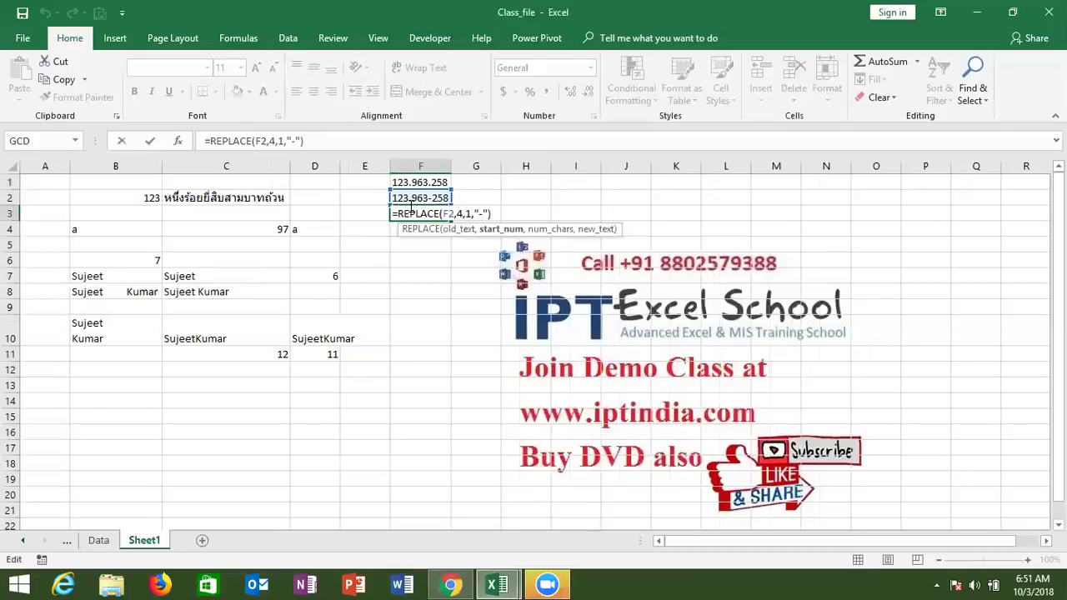
pyautogui.click(470, 214)
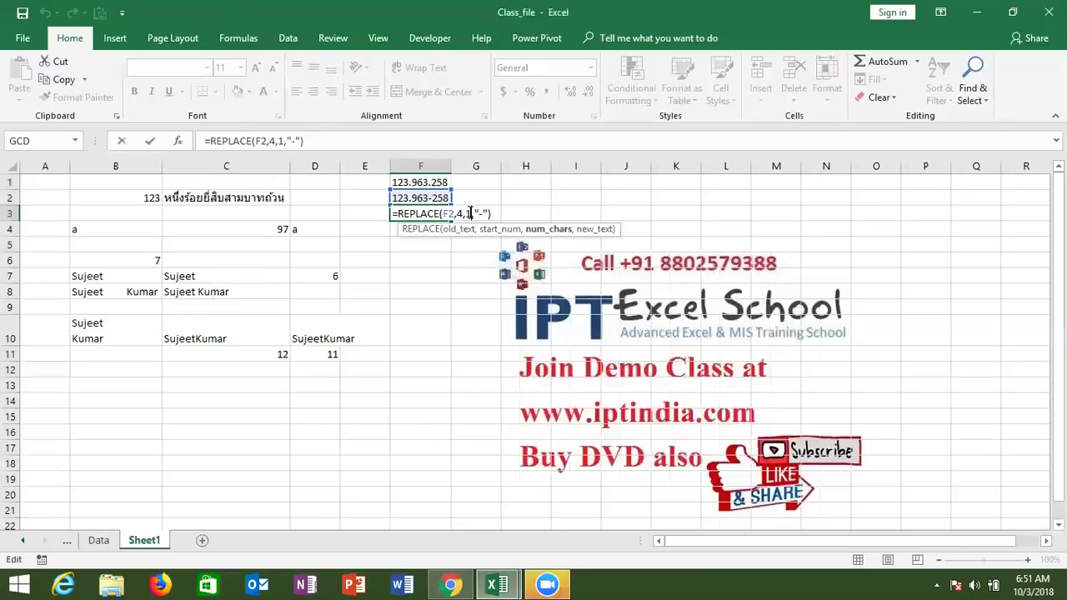
pyautogui.press('Return')
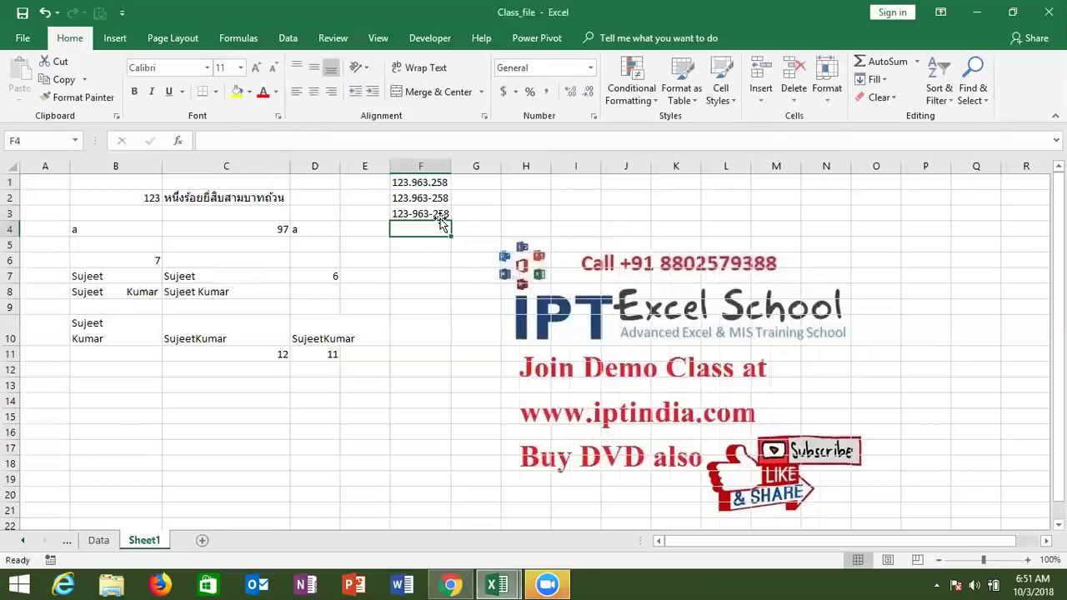
pyautogui.click(437, 216)
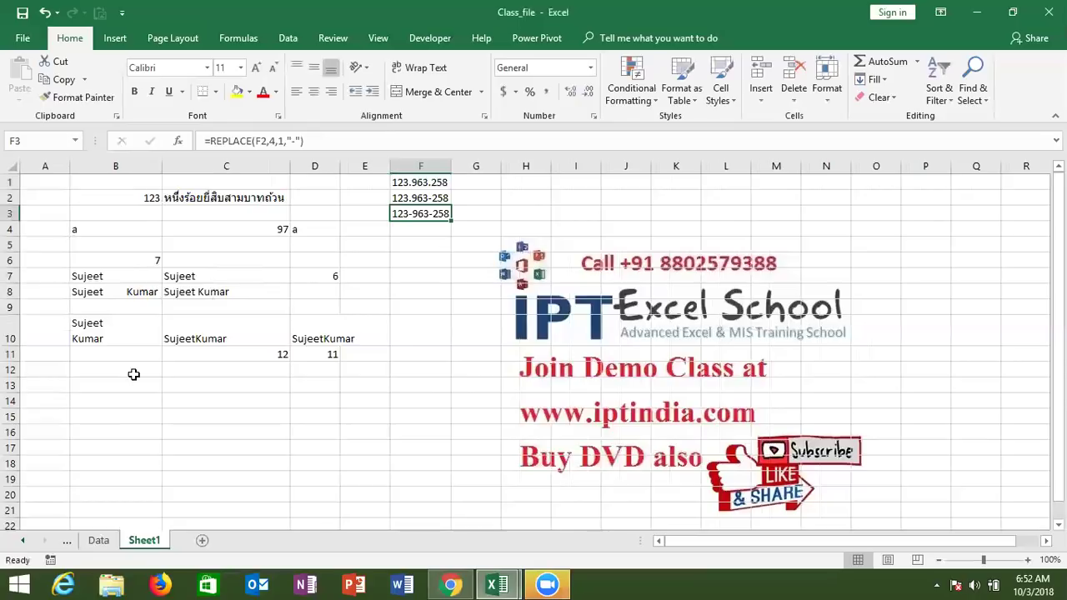
pyautogui.click(98, 383)
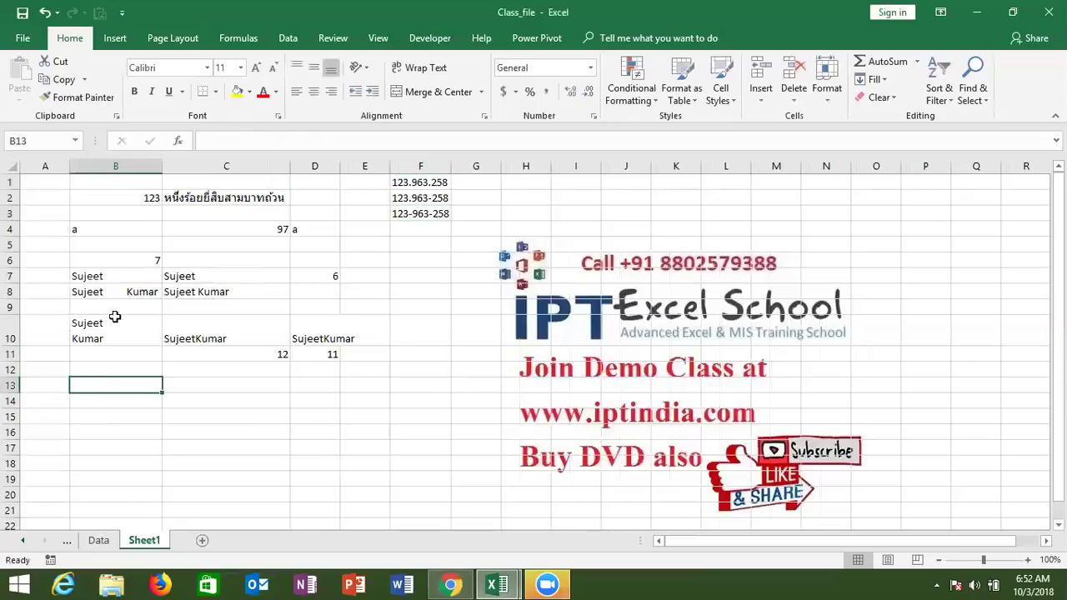
pyautogui.click(108, 331)
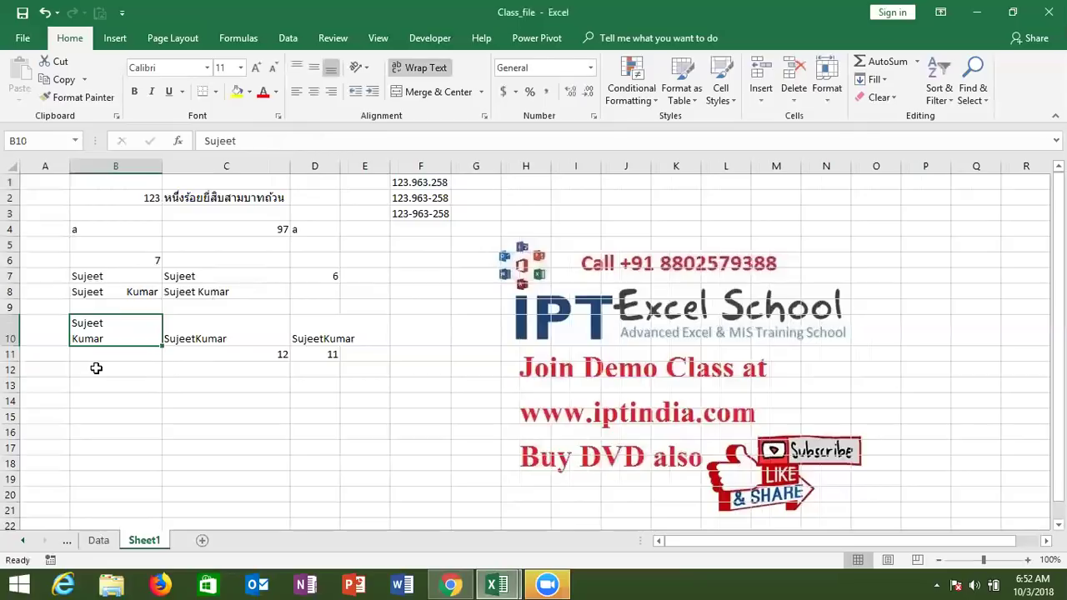
pyautogui.click(96, 368)
pyautogui.write('=')
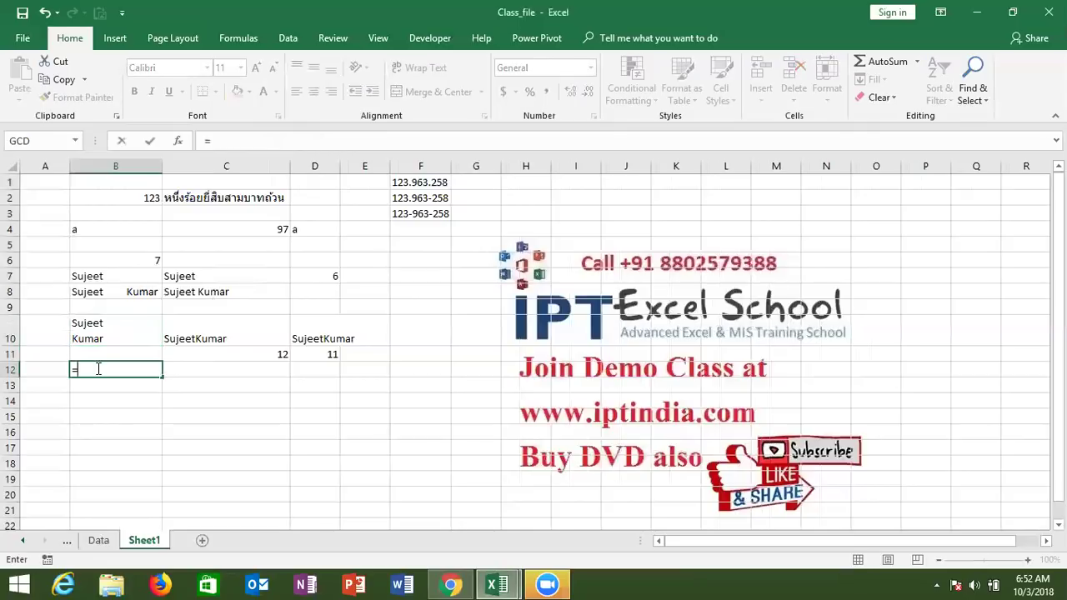
pyautogui.write('sub')
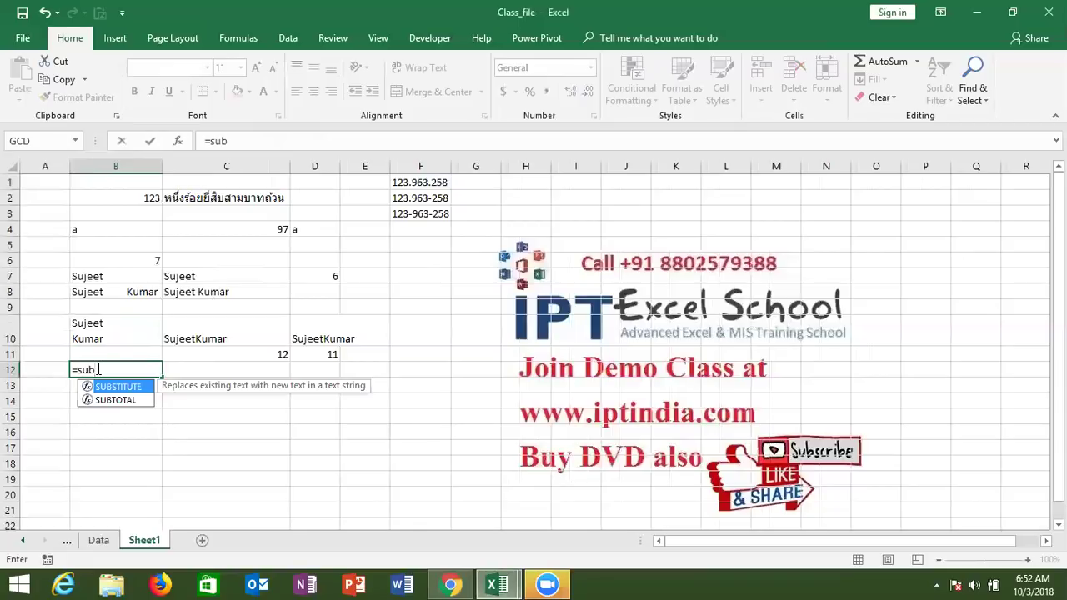
pyautogui.press('Tab')
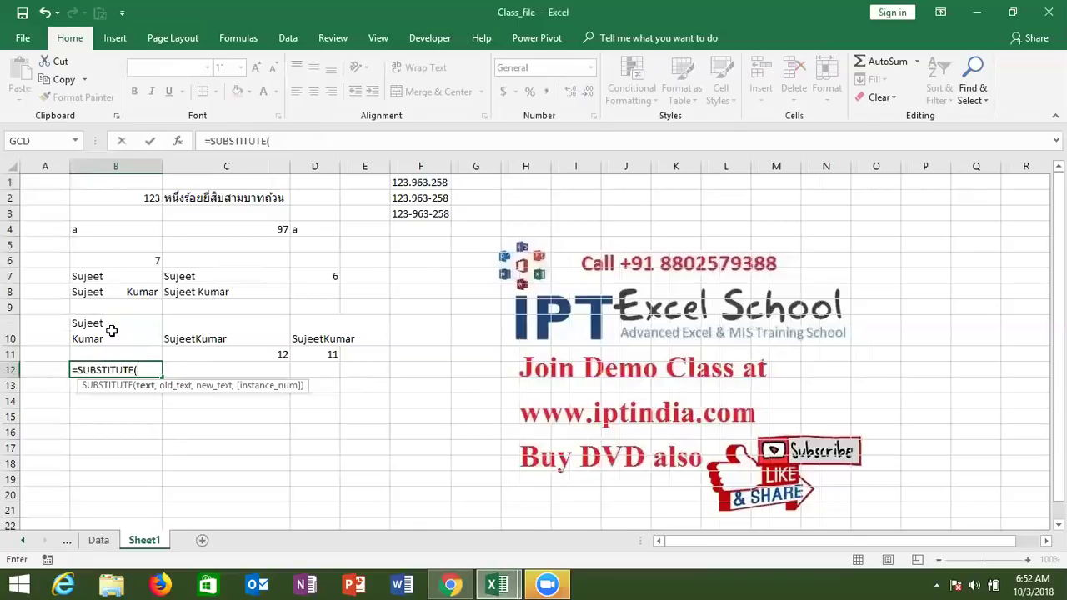
pyautogui.click(112, 331)
pyautogui.write(',')
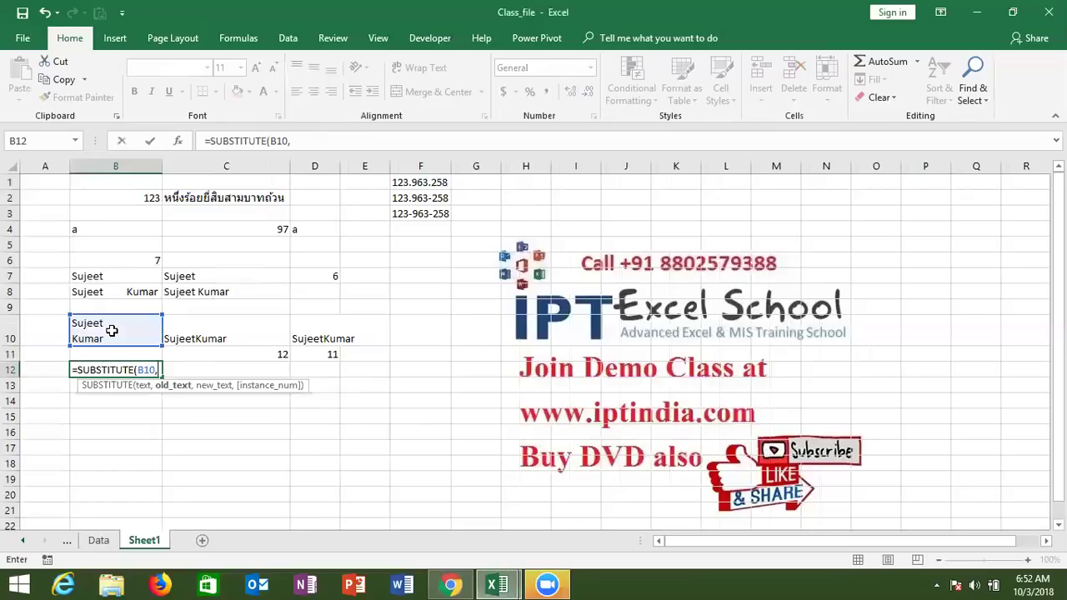
pyautogui.hotkey('alt', 'Return')
pyautogui.write('"')
pyautogui.hotkey('alt', 'Return')
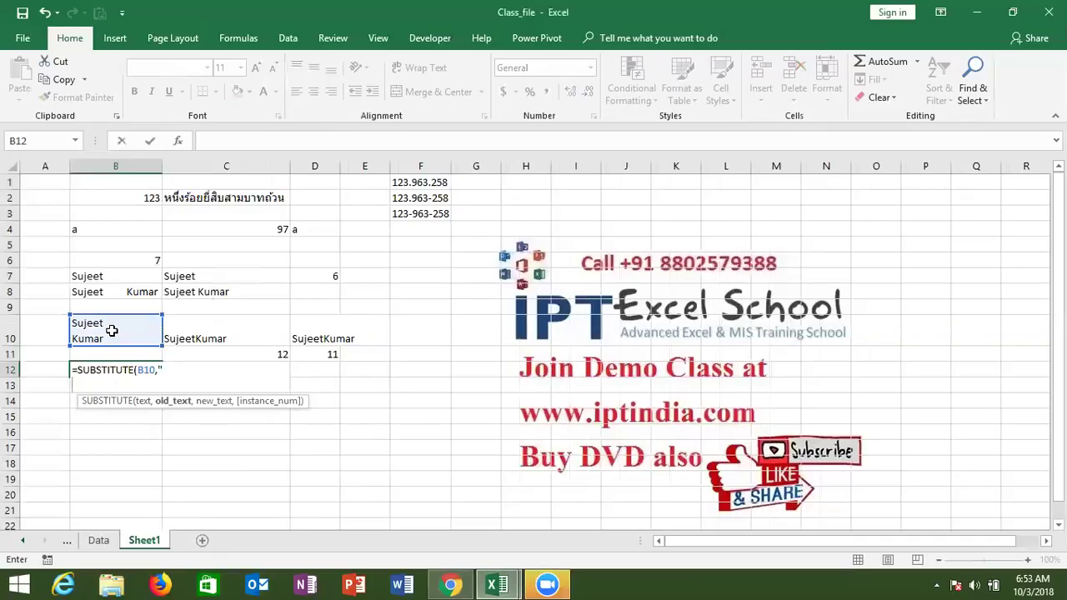
pyautogui.press('Escape')
# Step: Review the CODE formula in C4 and the CHAR formula in D4
pyautogui.click(260, 228)
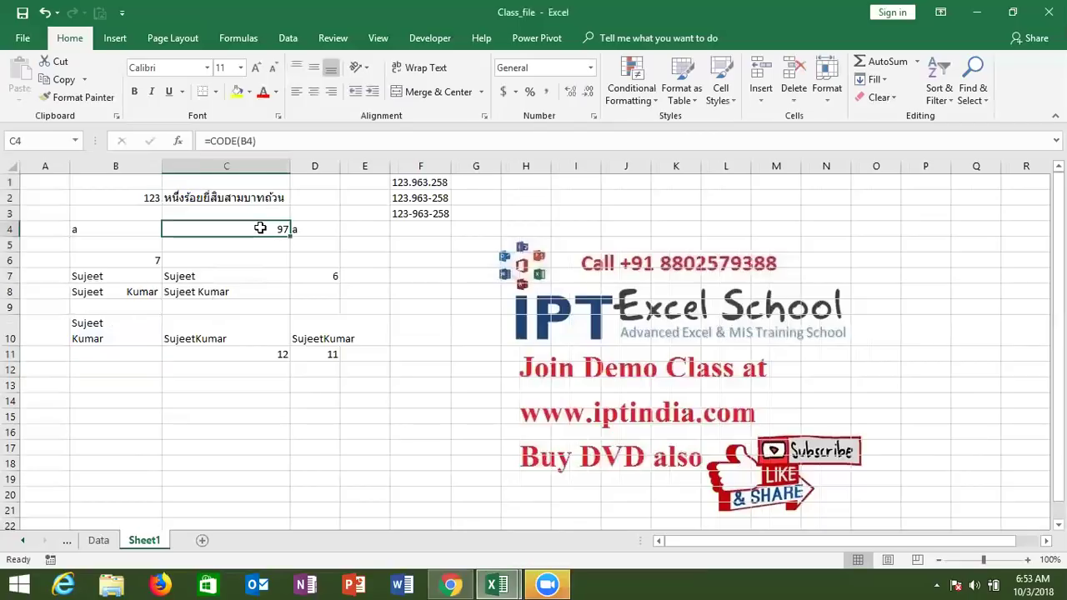
pyautogui.press('Right')
pyautogui.press('Left')
# Step: Enter a line-break character in A16
pyautogui.click(43, 428)
pyautogui.write('=')
pyautogui.hotkey('alt', 'Return')
pyautogui.press('Return')
# Step: Enter =CODE(A16) in B16, returning 10
pyautogui.click(42, 428)
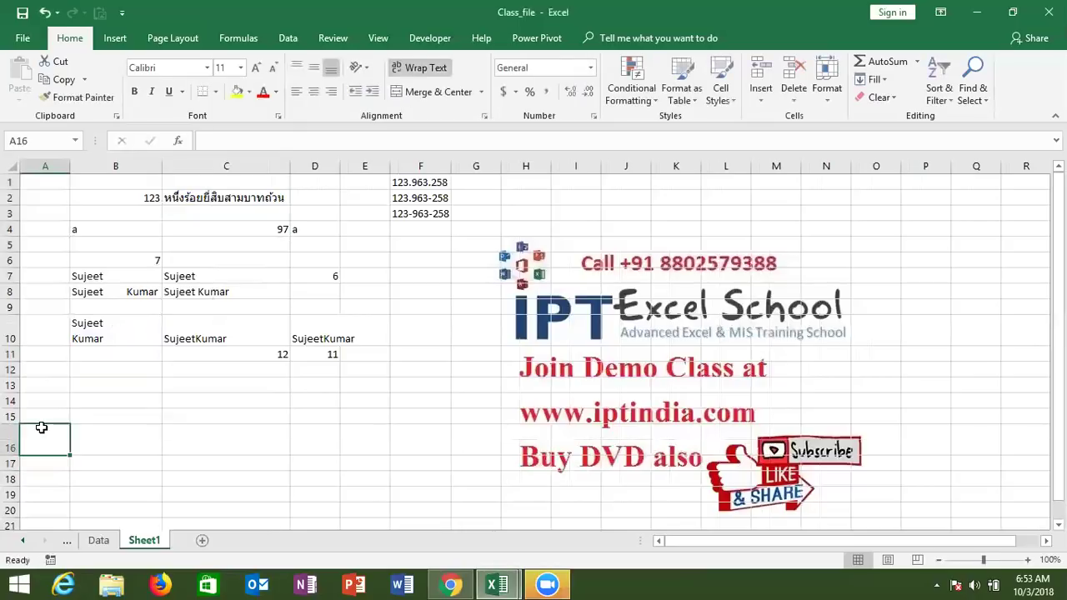
pyautogui.press('Right')
pyautogui.write('=')
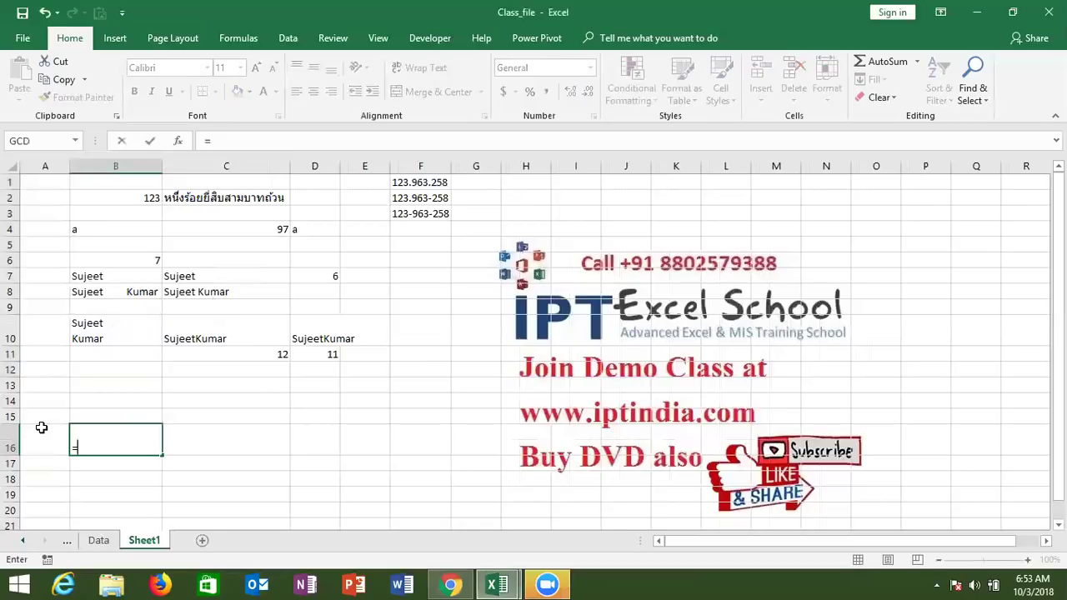
pyautogui.write('code')
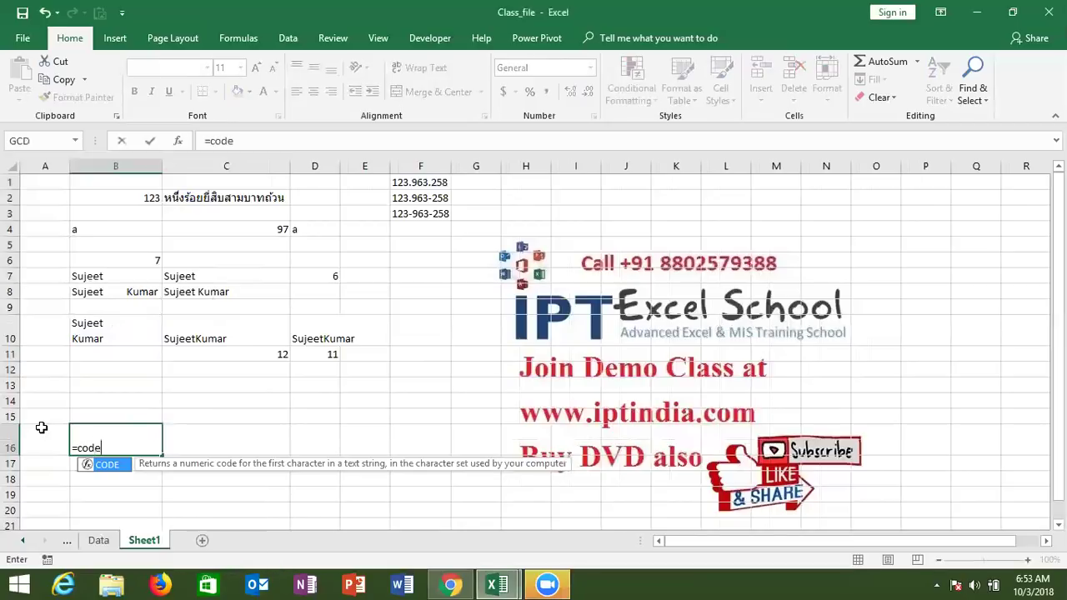
pyautogui.press('Tab')
pyautogui.click(42, 430)
pyautogui.hotkey('ctrl', 'Return')
# Step: Enter =CHAR(10) in C16
pyautogui.click(41, 427)
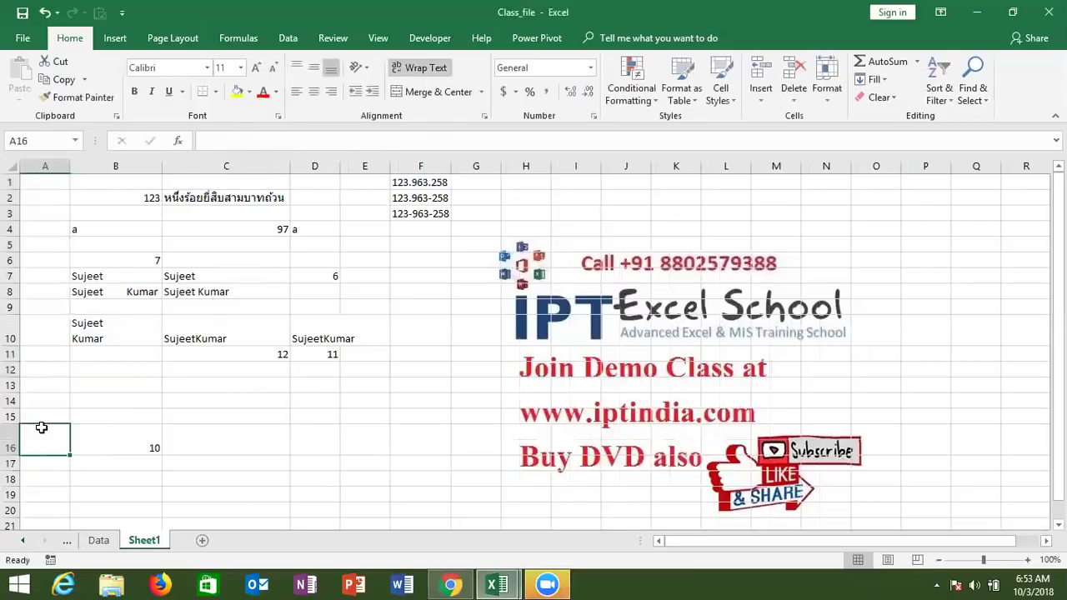
pyautogui.press('Right')
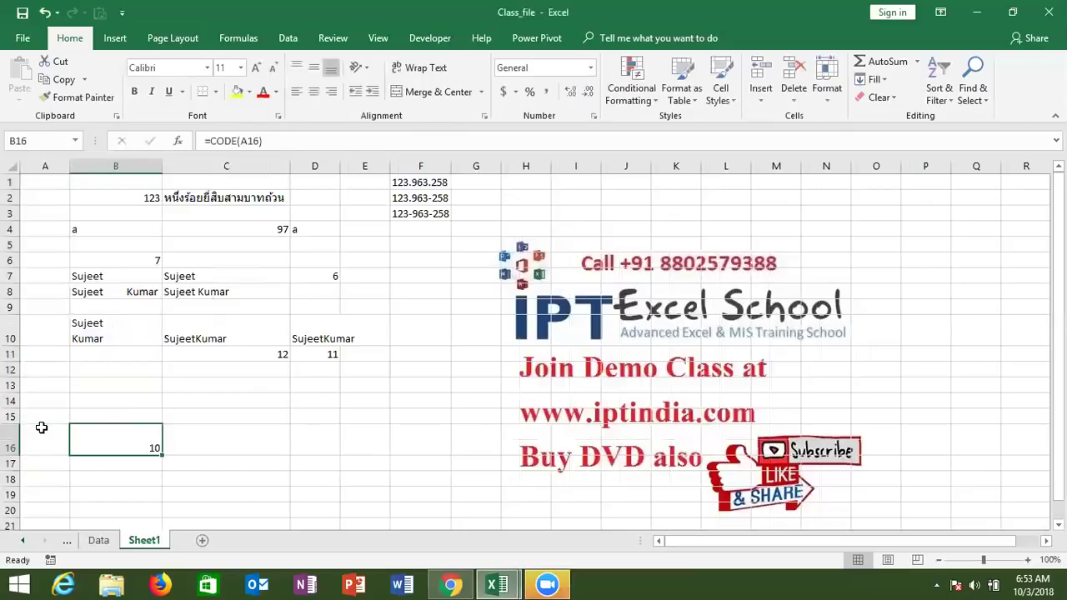
pyautogui.press('Right')
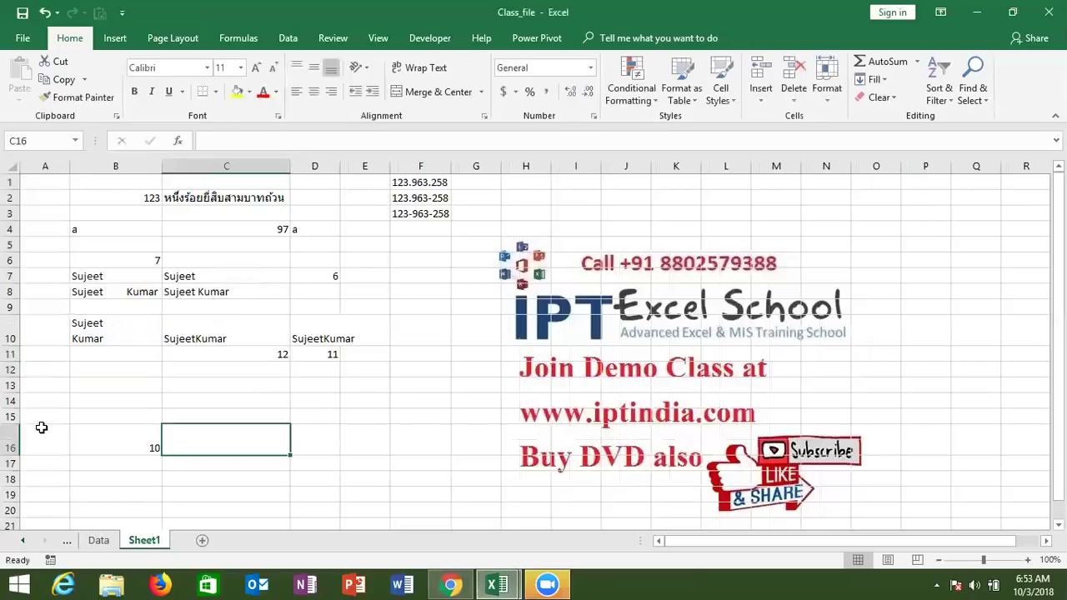
pyautogui.write('=ch')
pyautogui.press('Tab')
pyautogui.write('10)')
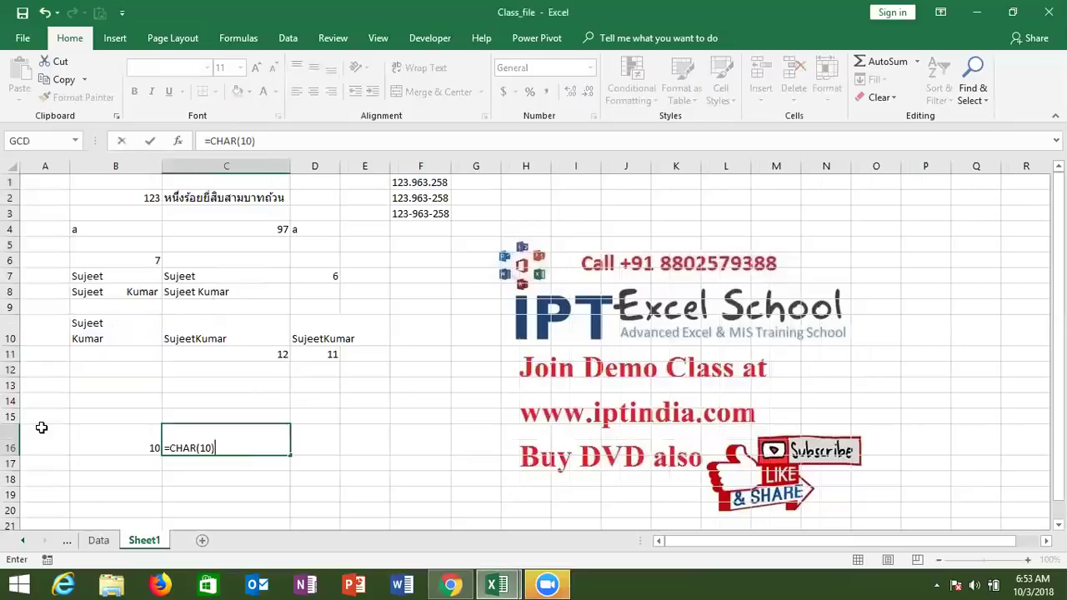
pyautogui.press('Return')
# Step: Enter =A16=C16 in C17, returning TRUE
pyautogui.write('=')
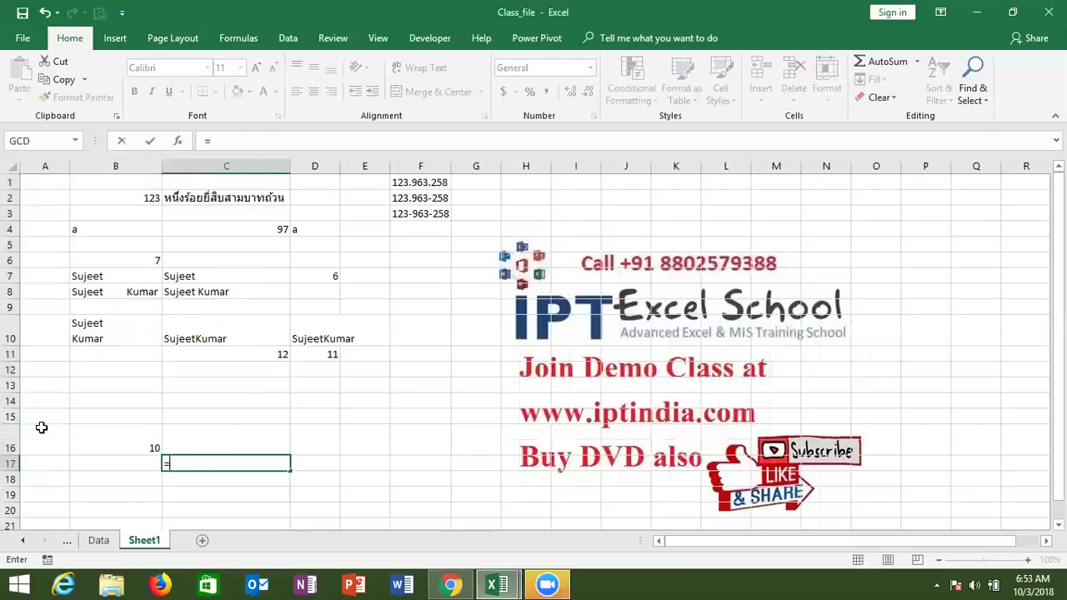
pyautogui.click(49, 448)
pyautogui.write('=')
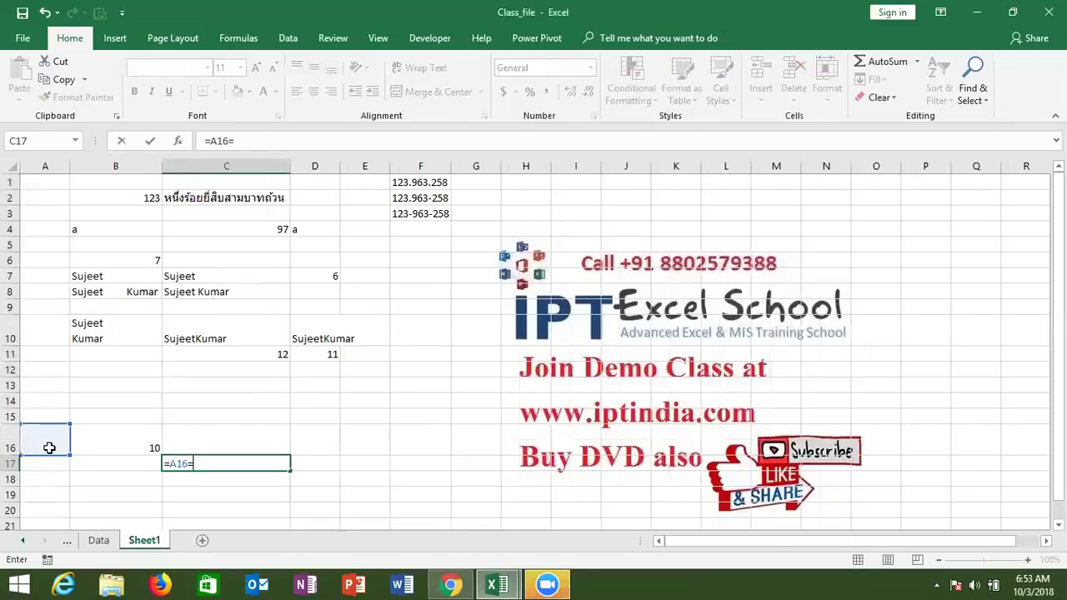
pyautogui.click(188, 441)
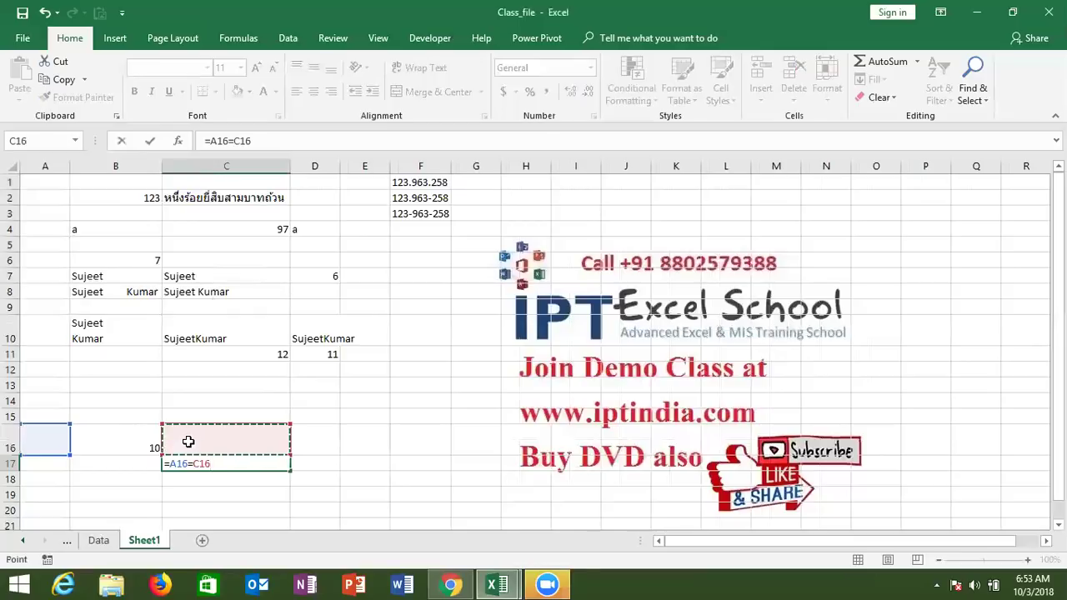
pyautogui.press('Return')
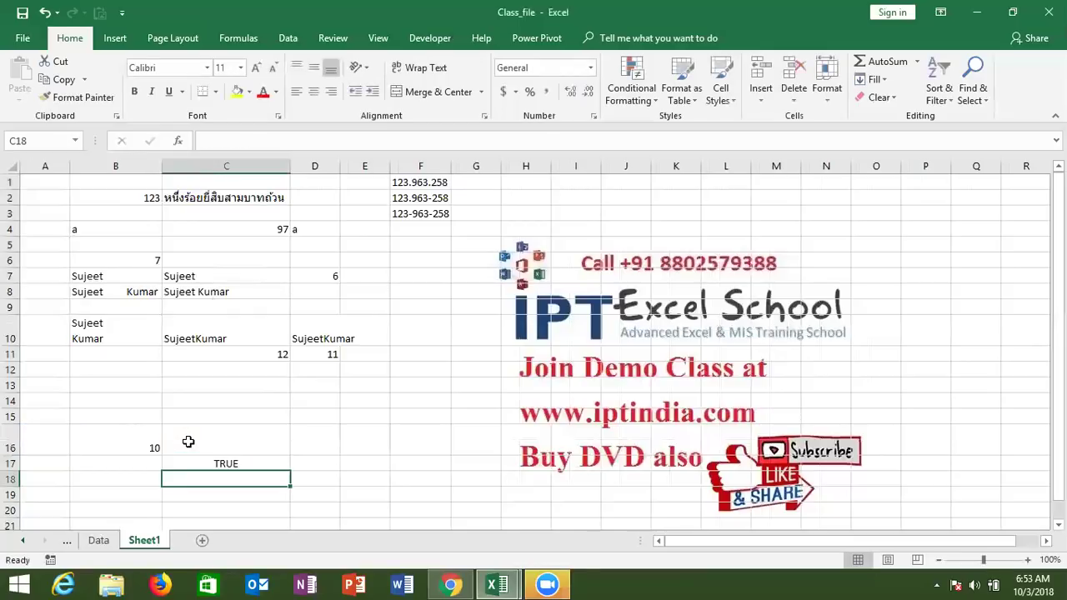
pyautogui.click(108, 373)
pyautogui.write('=')
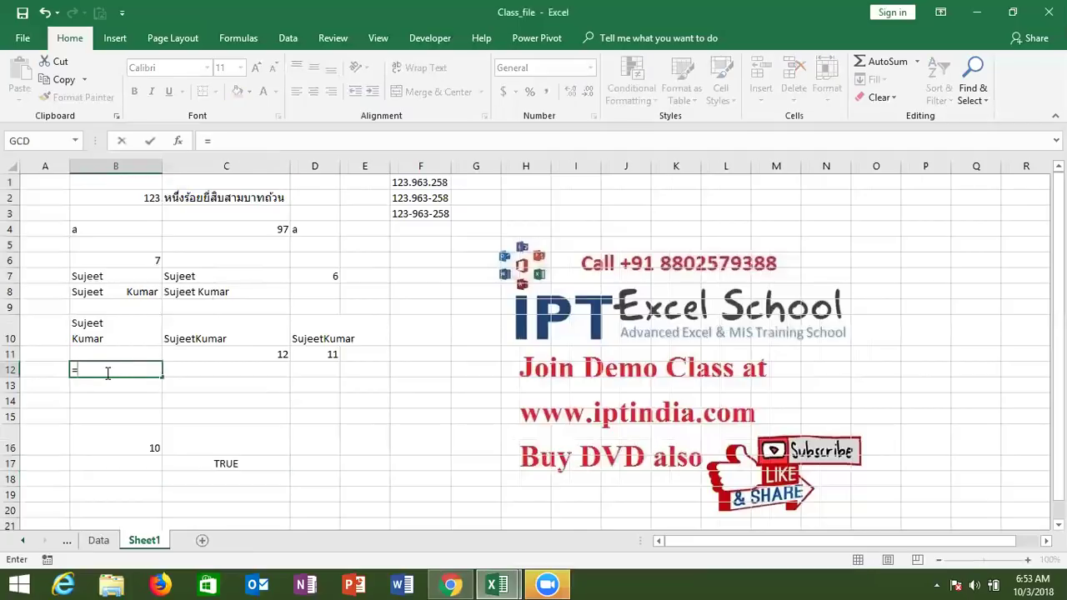
pyautogui.write('su')
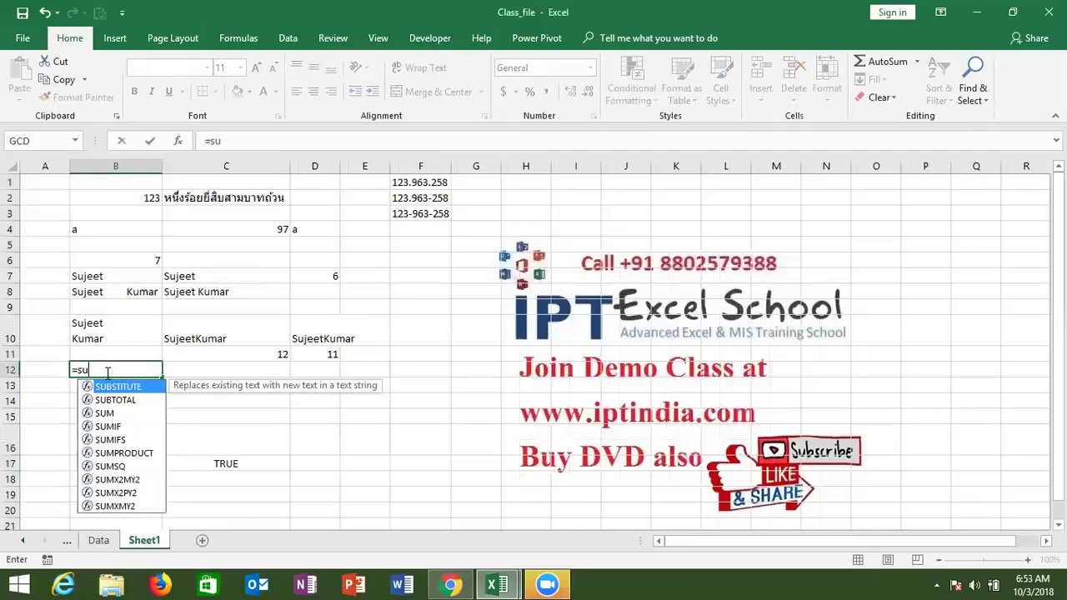
pyautogui.press('Tab')
pyautogui.click(92, 336)
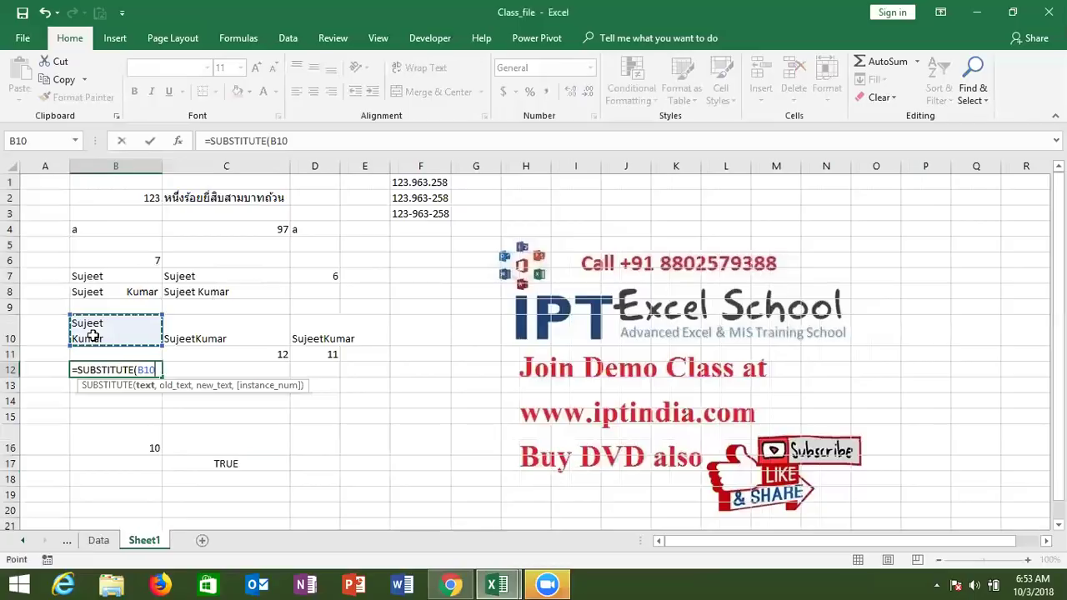
pyautogui.write(',ch')
pyautogui.press('Tab')
pyautogui.write('10')
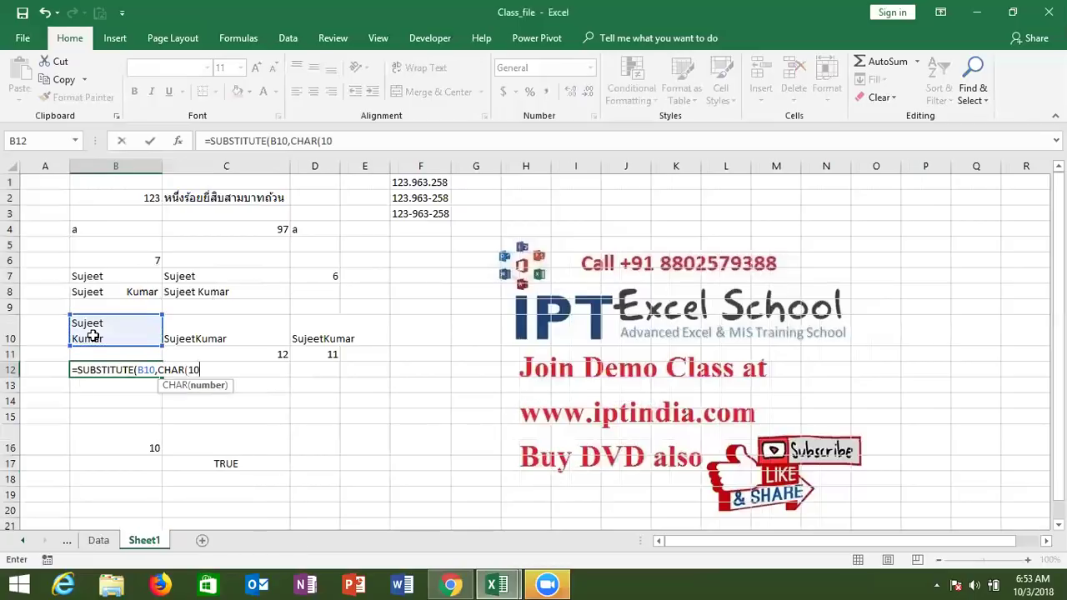
pyautogui.write(')," "')
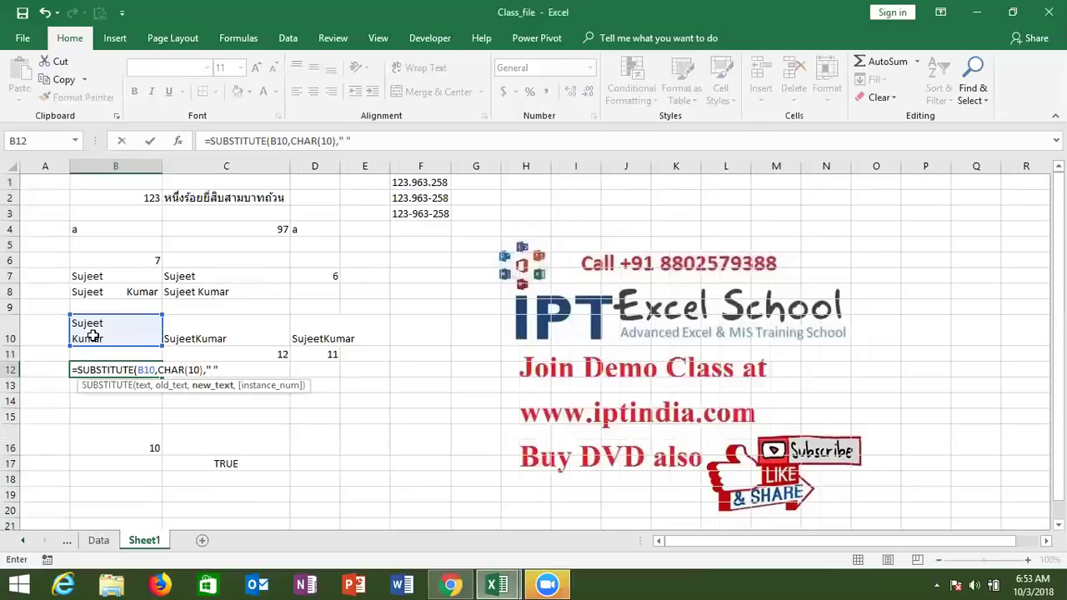
pyautogui.press('Return')
pyautogui.press('Return')
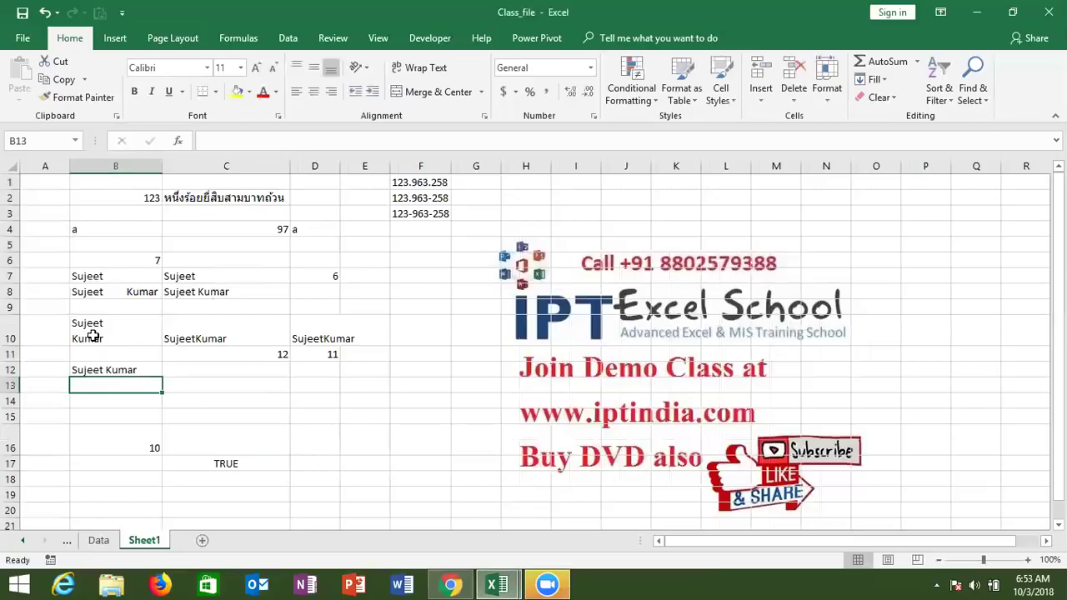
pyautogui.press('Up')
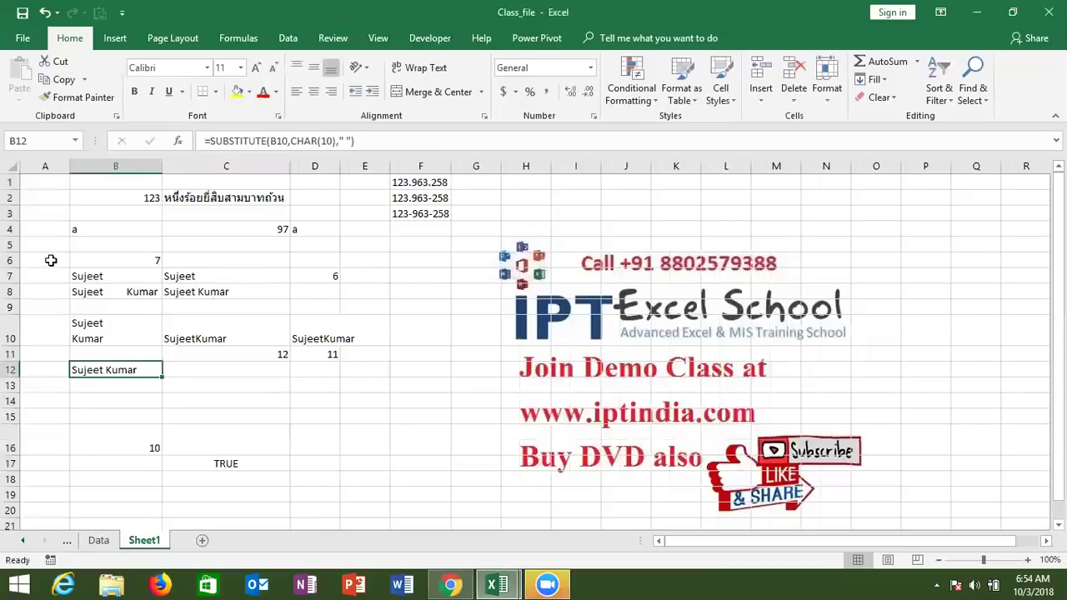
pyautogui.moveTo(48, 258); pyautogui.dragTo(320, 354)
pyautogui.moveTo(371, 423); pyautogui.dragTo(375, 462)
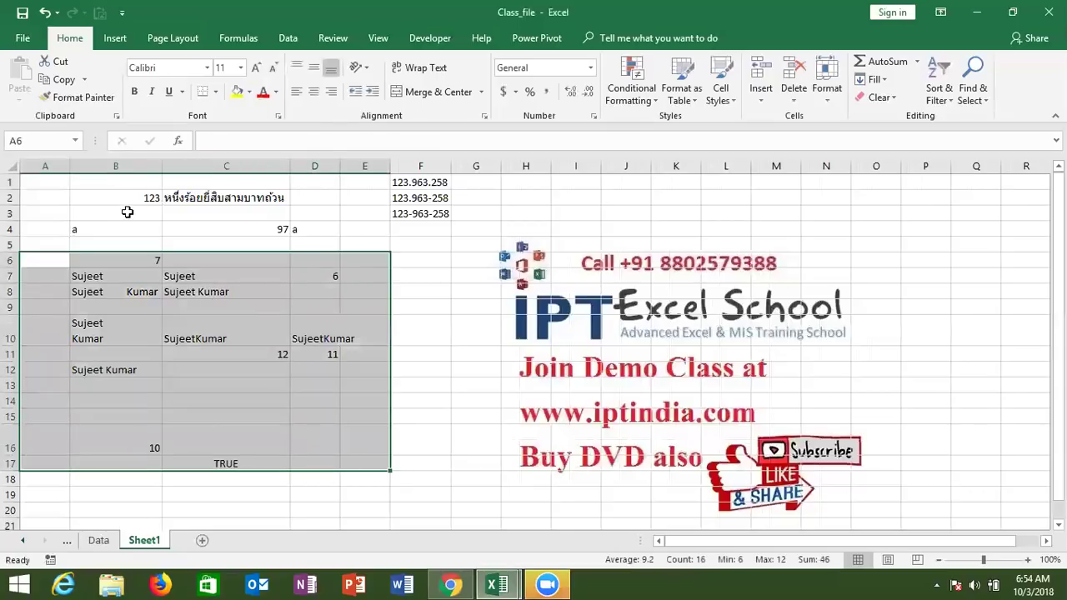
pyautogui.moveTo(115, 225); pyautogui.dragTo(300, 227)
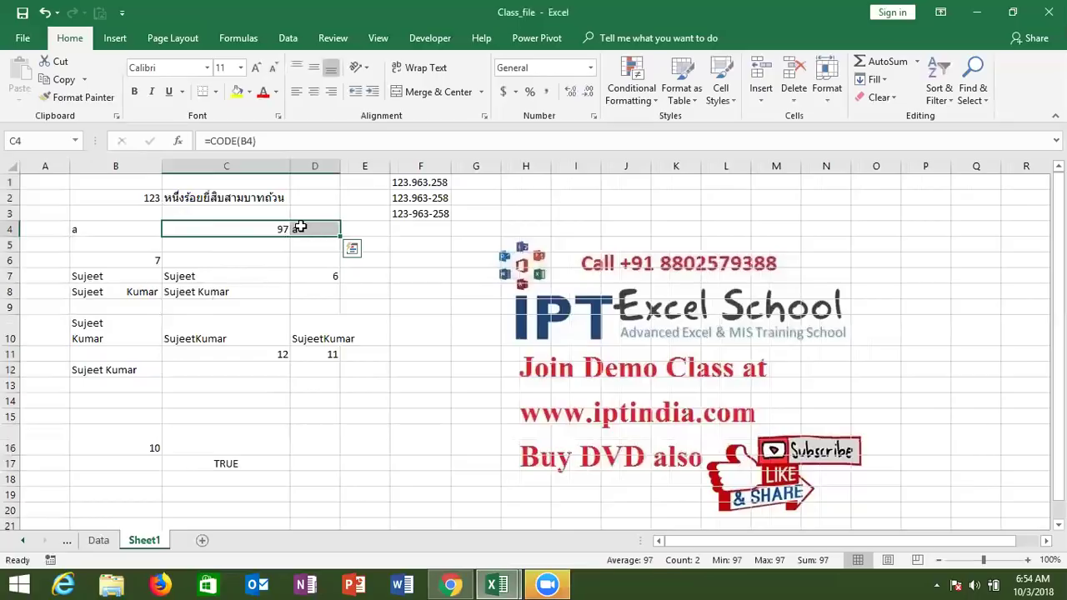
pyautogui.click(84, 262)
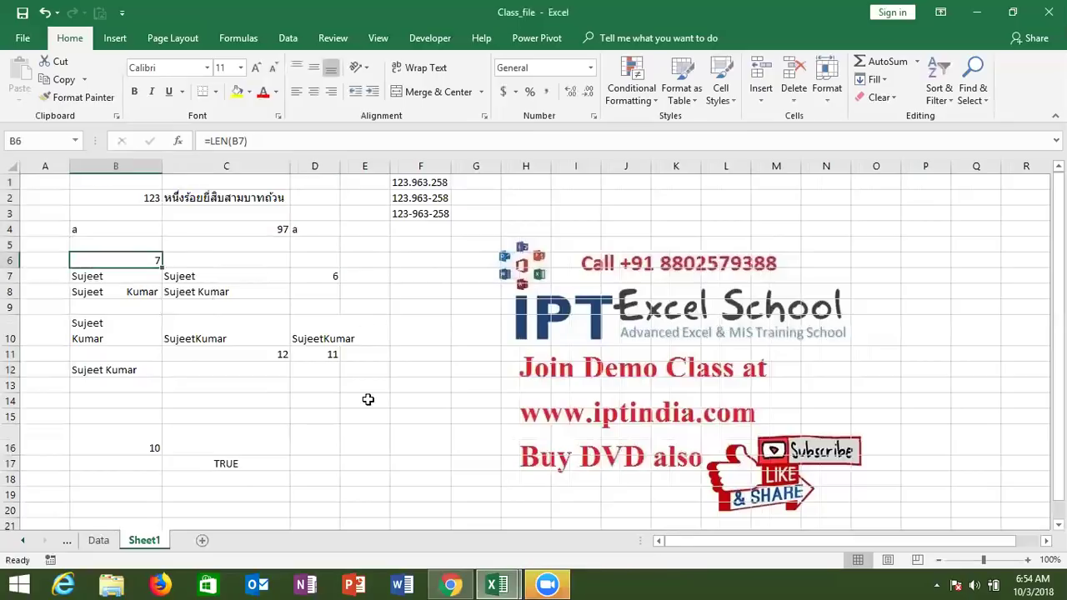
pyautogui.keyDown('shift'); pyautogui.click(375, 418); pyautogui.keyUp('shift')
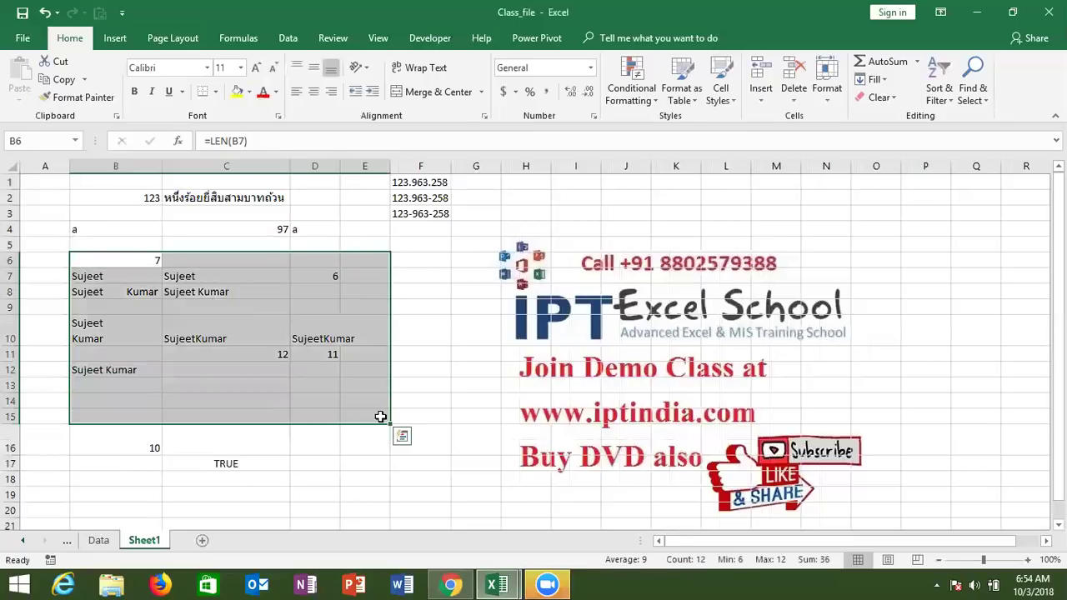
pyautogui.moveTo(436, 245); pyautogui.dragTo(421, 183)
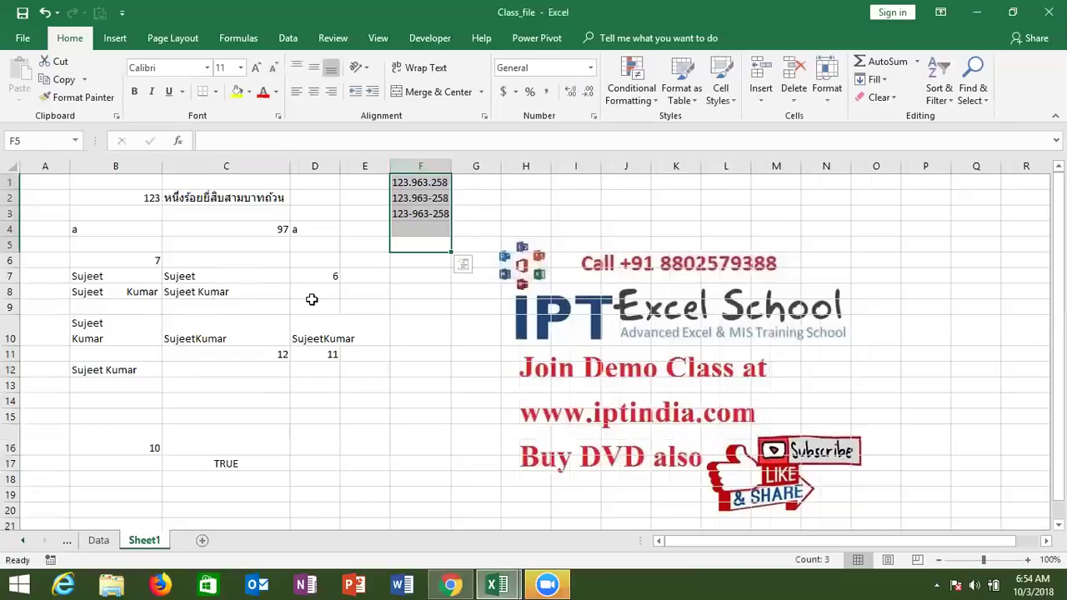
pyautogui.moveTo(27, 427); pyautogui.dragTo(196, 443)
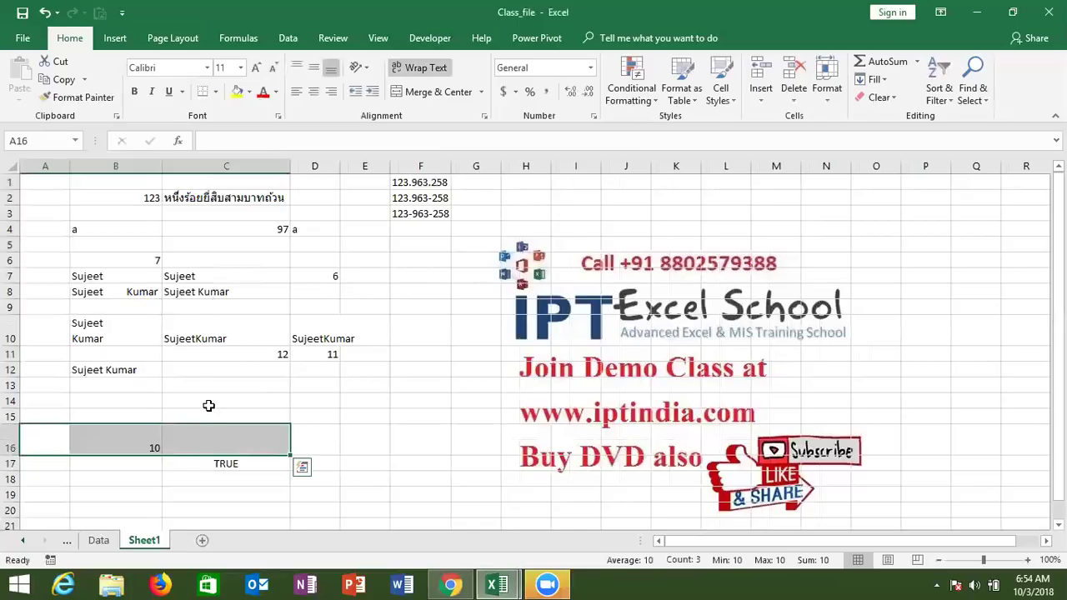
# Step: Type ê into C14 and ô into C15, correcting two mistyped keys
pyautogui.click(209, 406)
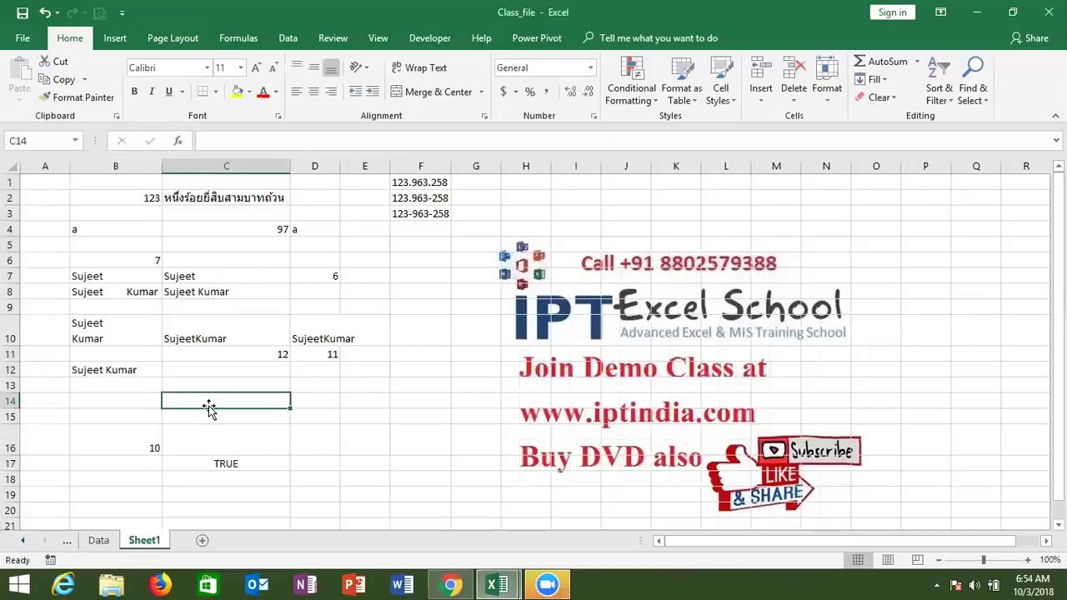
pyautogui.write('ê')
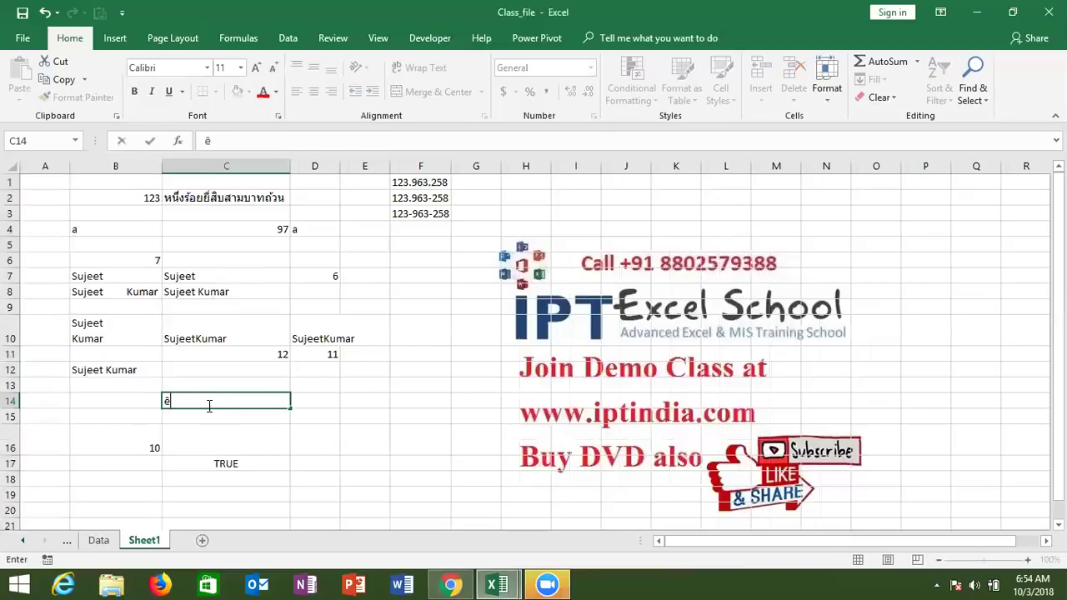
pyautogui.press('Return')
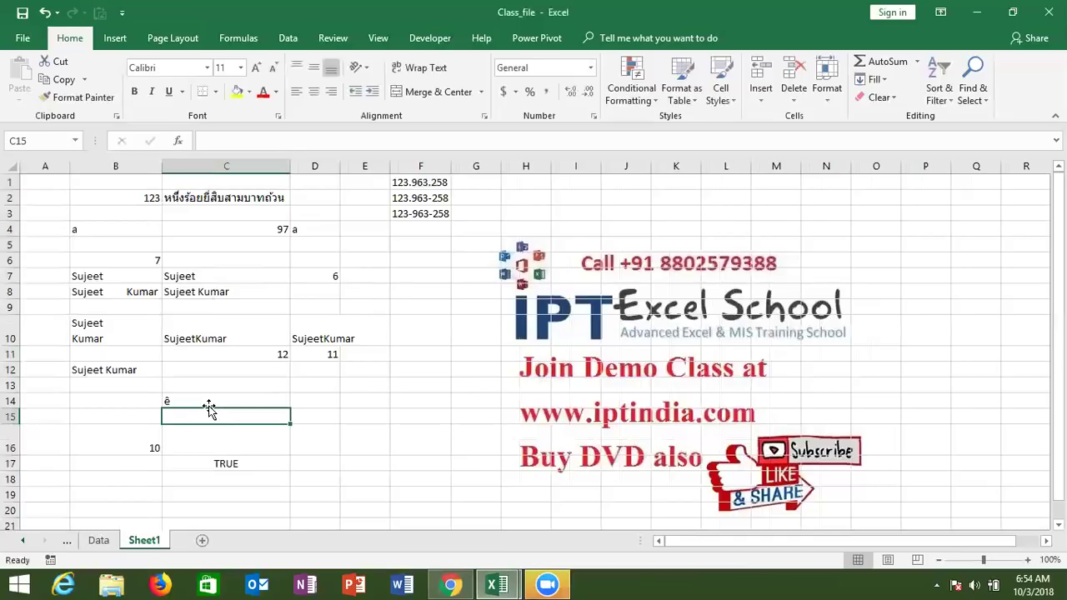
pyautogui.write('T')
pyautogui.press('BackSpace')
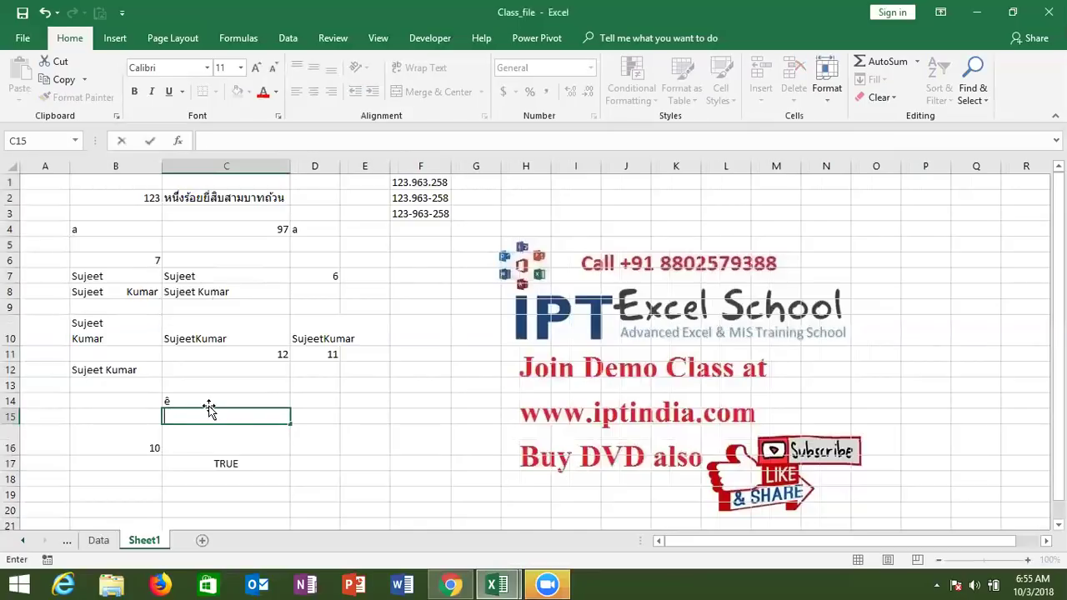
pyautogui.write('/')
pyautogui.press('BackSpace')
pyautogui.write('ô')
pyautogui.press('Return')
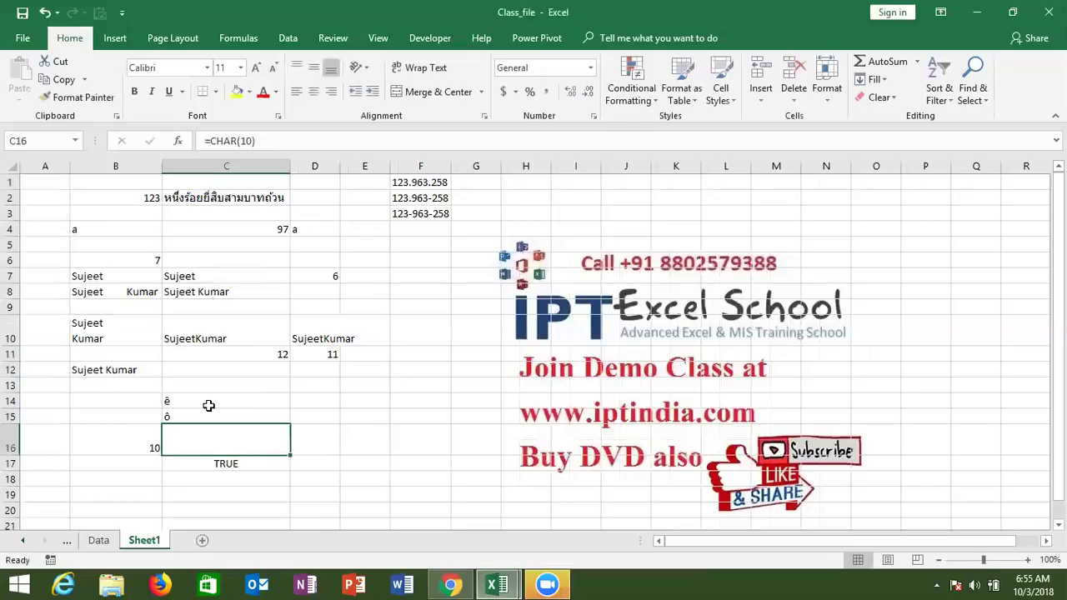
# Step: Enter =CODE(C15) in D15, returning 244 for ô
pyautogui.click(300, 416)
pyautogui.write('=co')
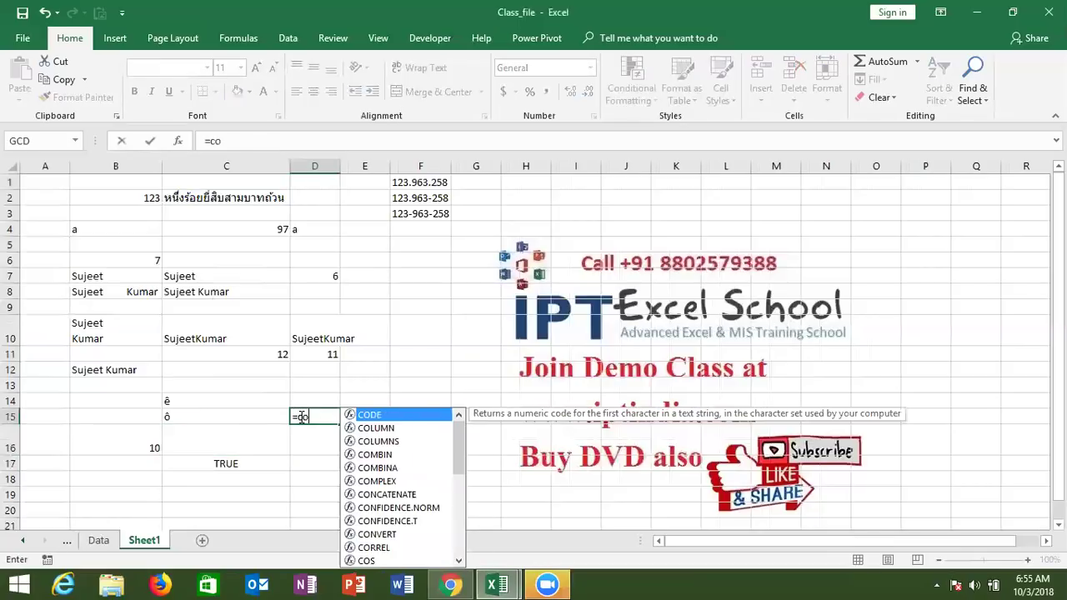
pyautogui.press('Tab')
pyautogui.press('Left')
pyautogui.press('Return')
pyautogui.click(299, 416)
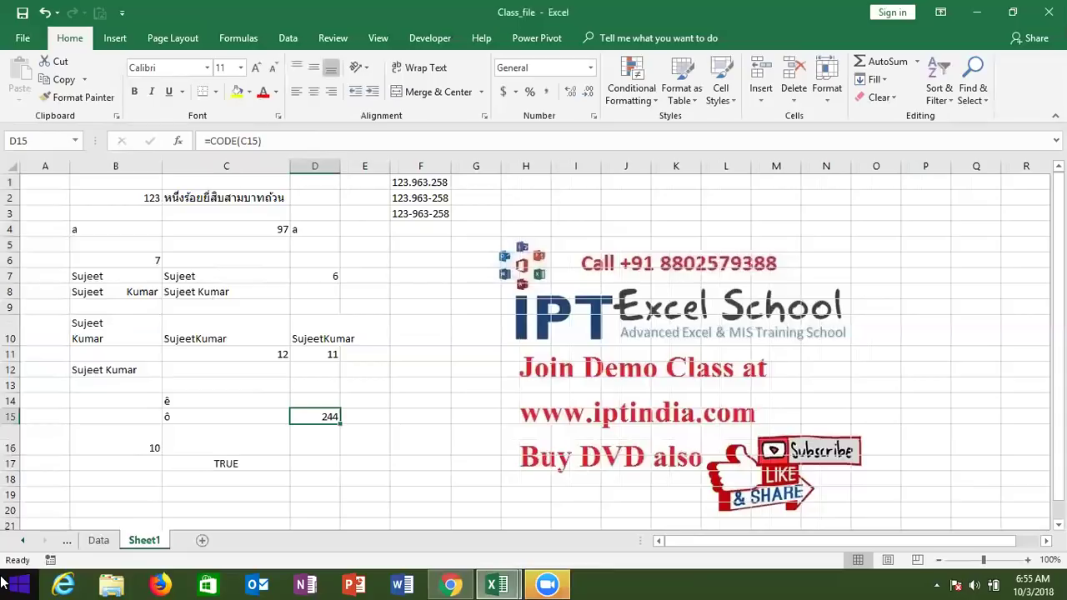
pyautogui.press('Right')
# Step: Insert the ╥ character into E15, beside D15's 244 code
pyautogui.press('alt')
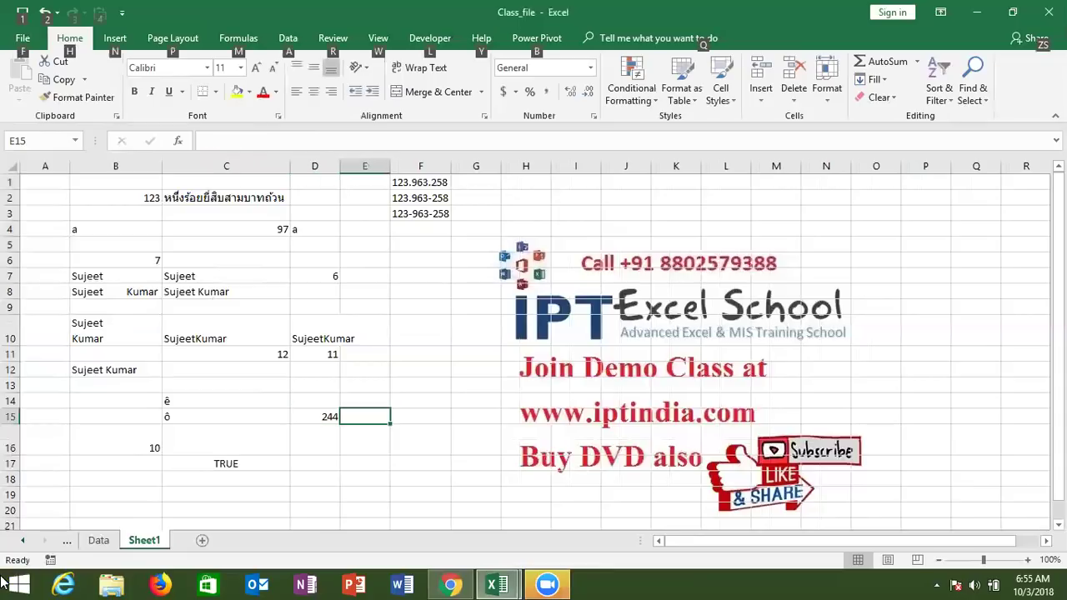
pyautogui.press('alt')
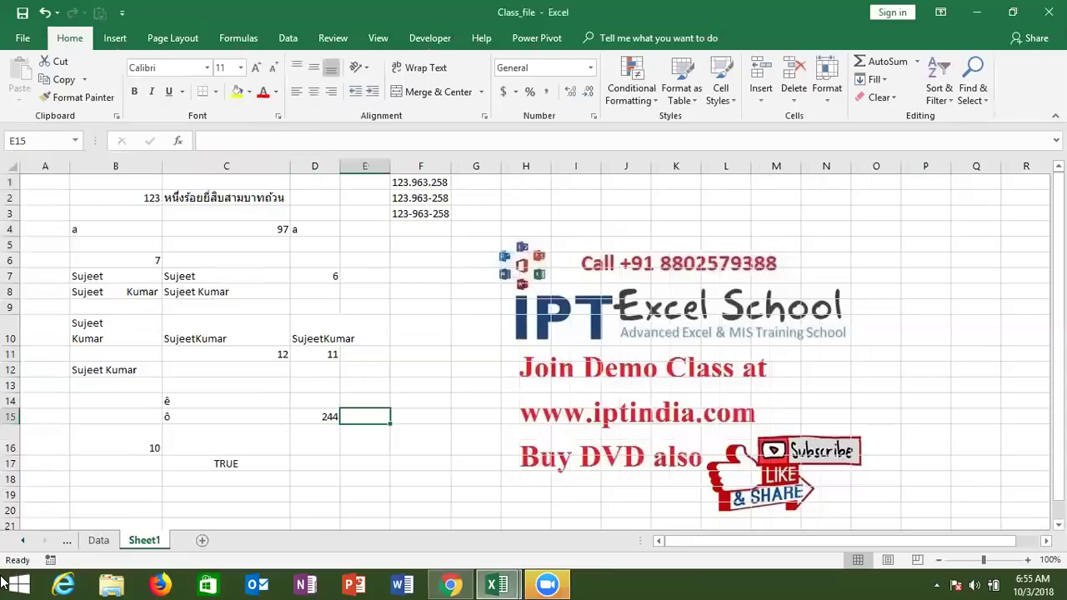
pyautogui.write('╥')
pyautogui.press('Return')
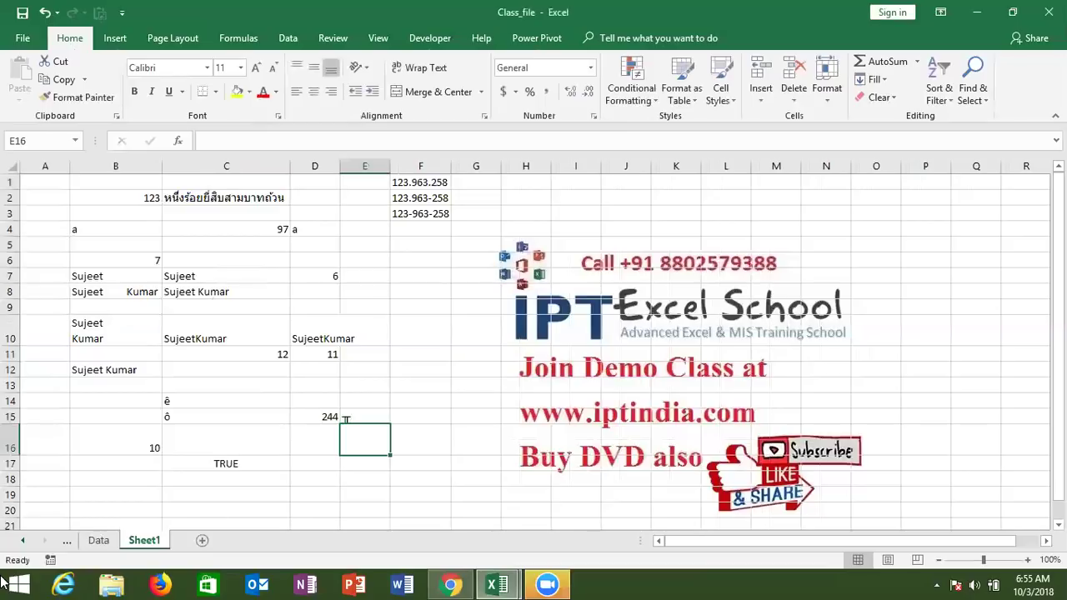
# Step: Start a formula in F15, cancel it, and move to cell E13
pyautogui.press('Up')
pyautogui.press('Right')
pyautogui.write('=')
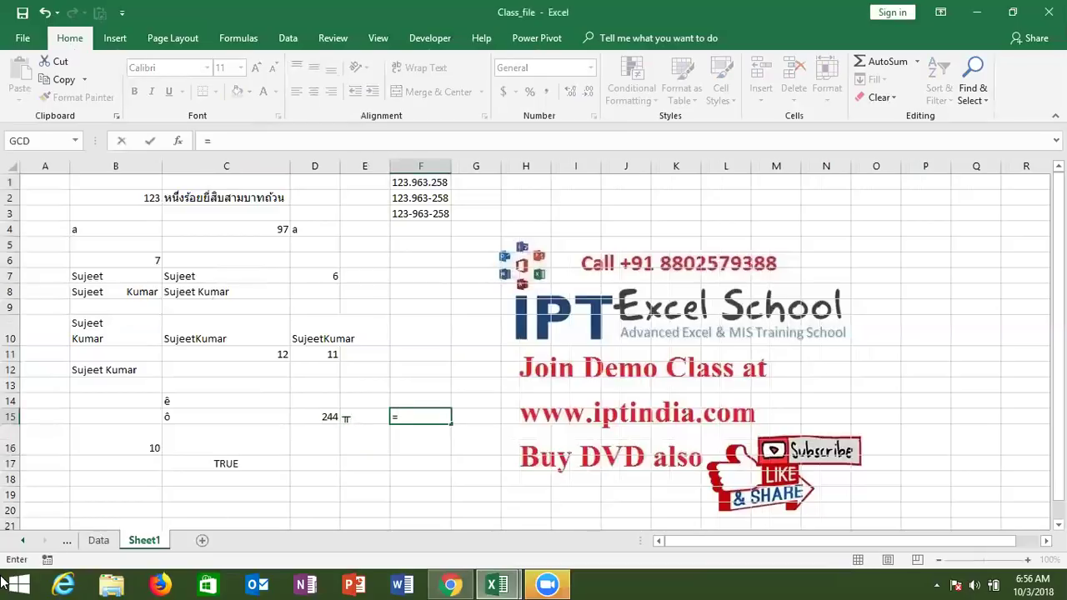
pyautogui.press('Escape')
pyautogui.press('Down')
pyautogui.press('Left')
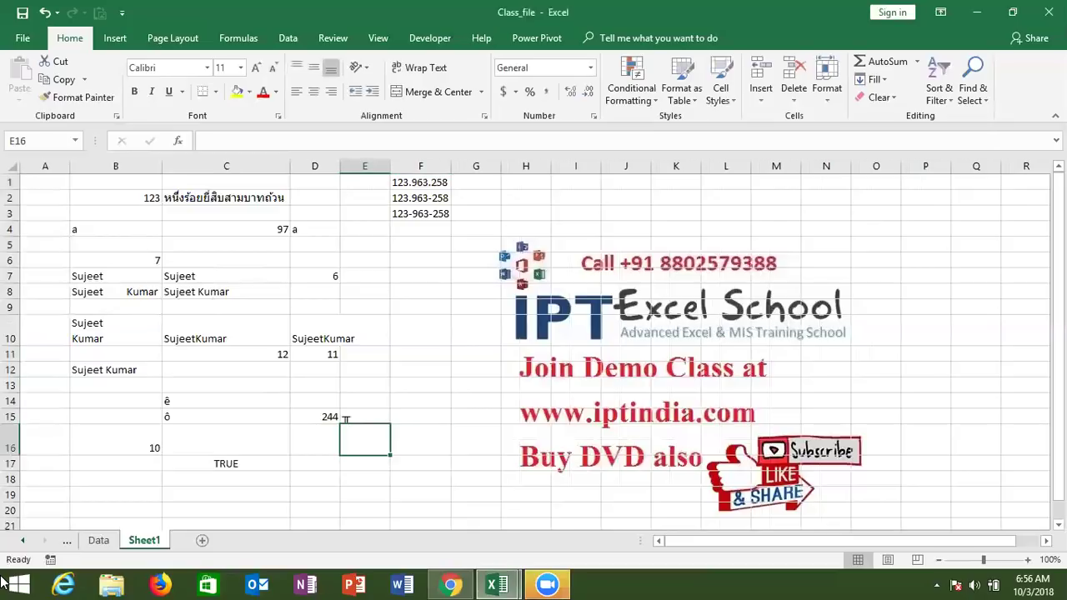
pyautogui.press('Up')
pyautogui.press('Up')
pyautogui.press('Up')
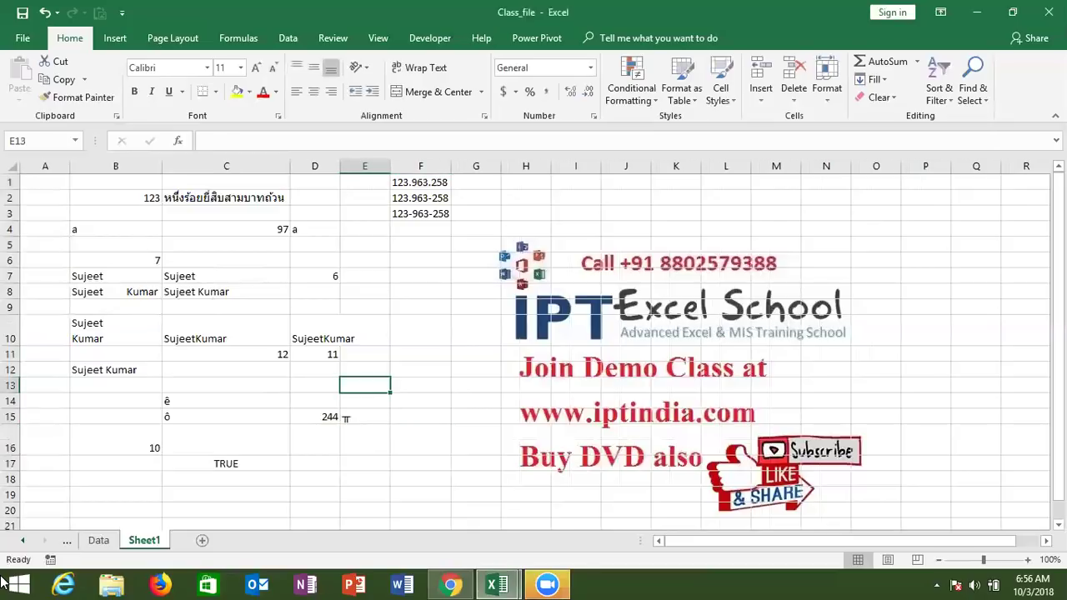
# Step: Enter the section symbol § alone in E13, after removing a stray T
pyautogui.press('alt')
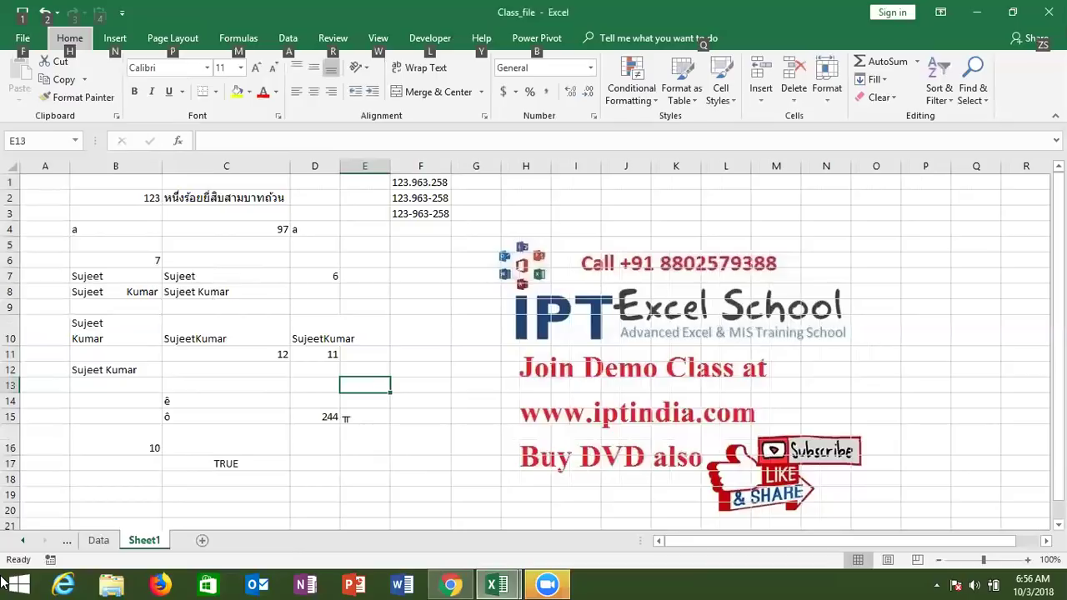
pyautogui.press('t')
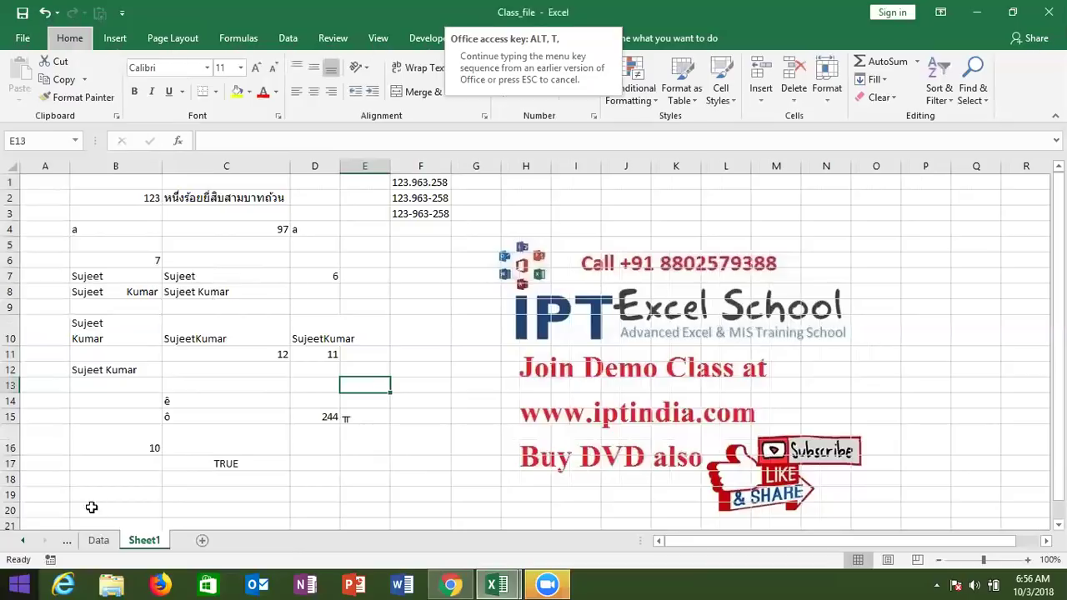
pyautogui.click(209, 440)
pyautogui.click(344, 384)
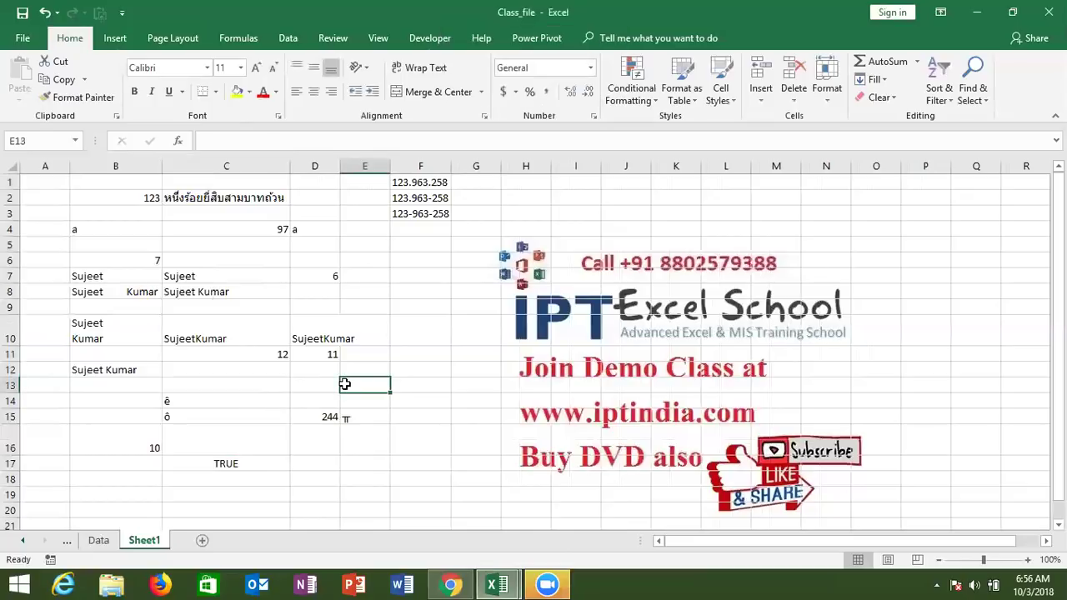
pyautogui.write('T')
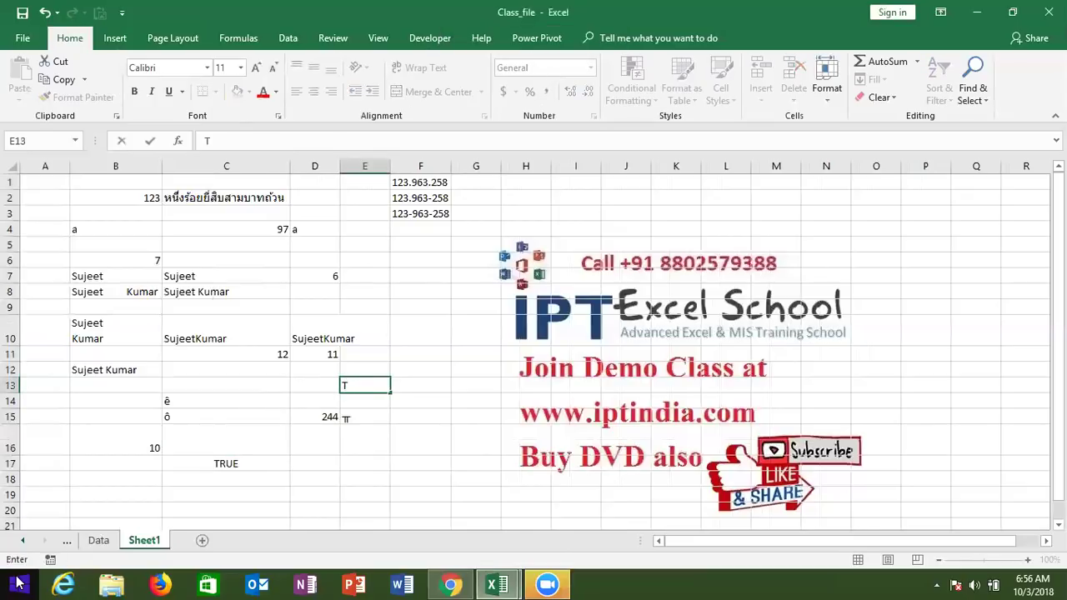
pyautogui.press('BackSpace')
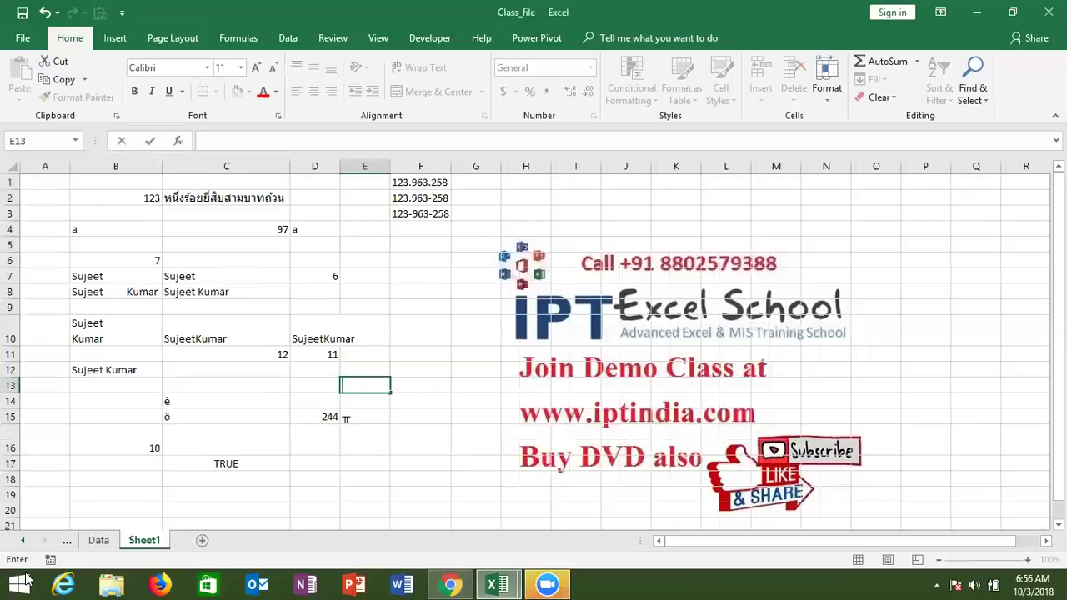
pyautogui.write('§')
pyautogui.press('Return')
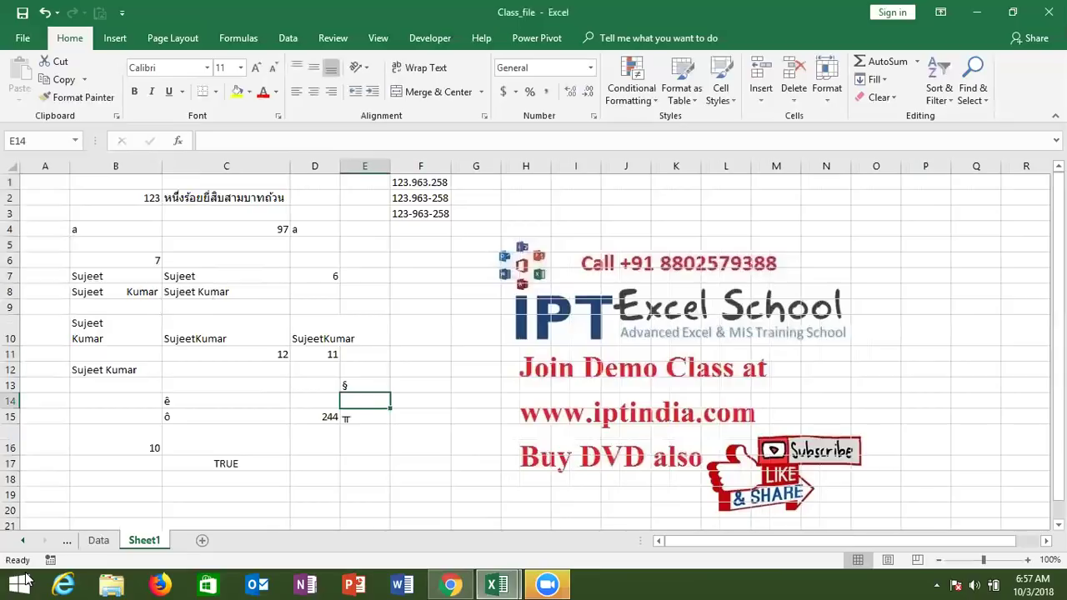
pyautogui.press('Up')
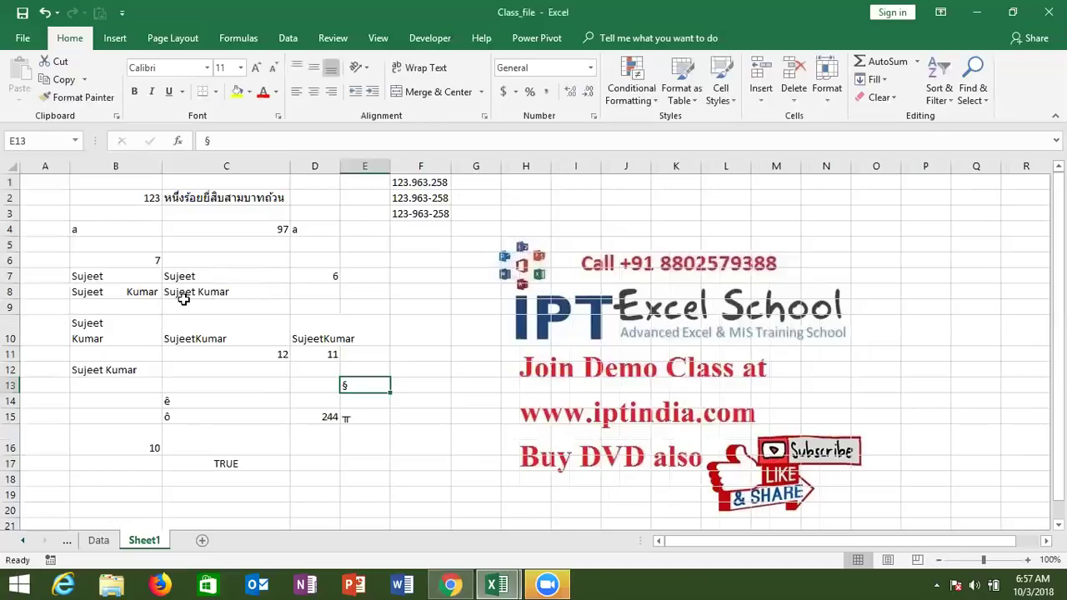
# Step: Make E13 read sujeet§ and type sujeet into G13
pyautogui.click(204, 141)
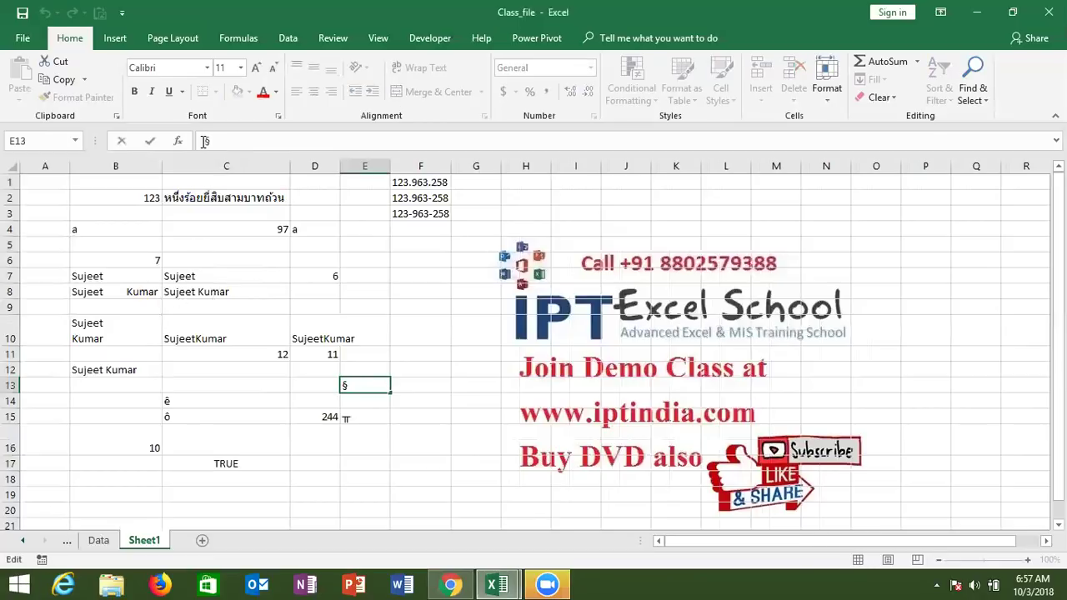
pyautogui.write('sujeet')
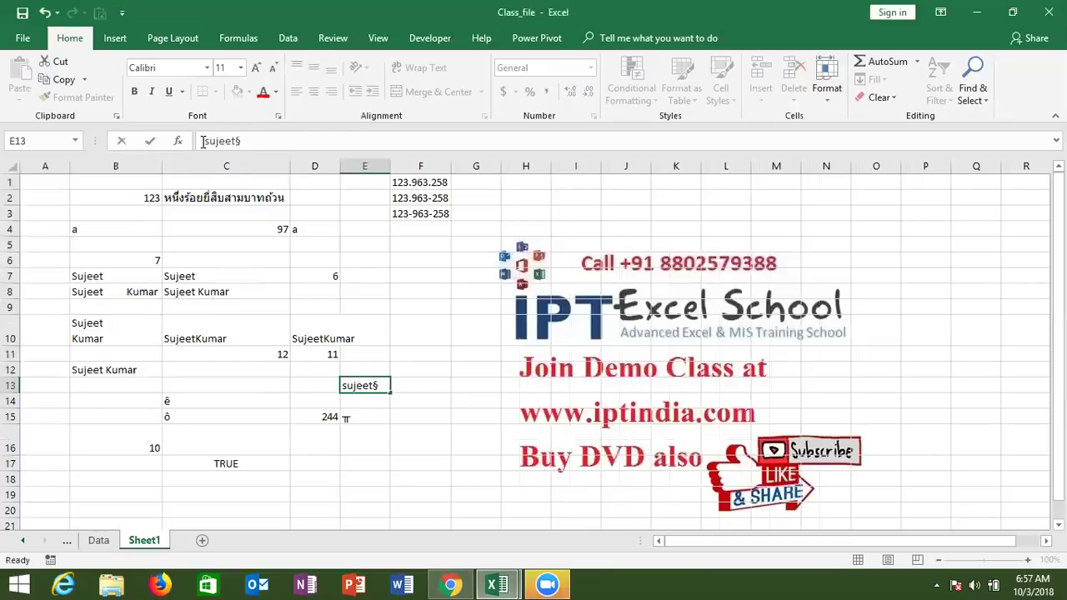
pyautogui.press('Return')
pyautogui.press('Up')
pyautogui.press('Right')
pyautogui.press('Right')
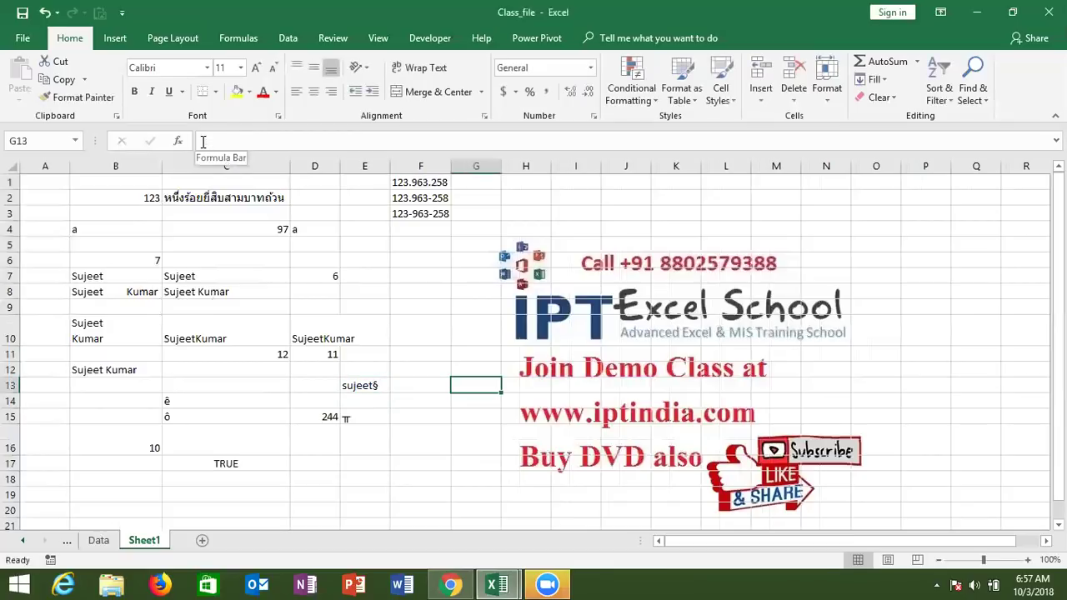
pyautogui.write('sujeet')
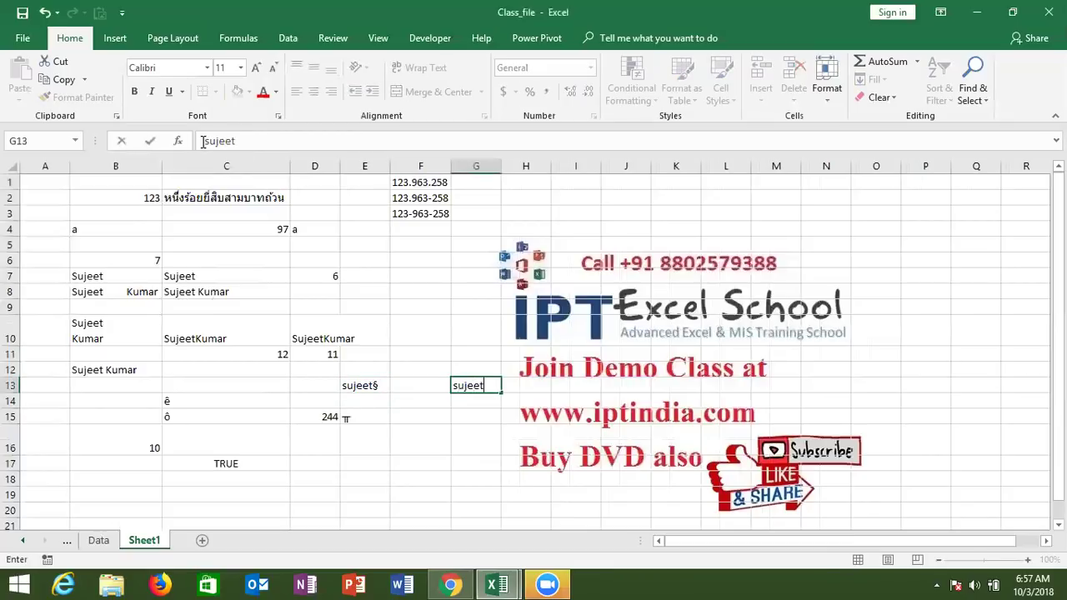
pyautogui.press('Return')
# Step: Enter =E13=G13 in F14, which returns FALSE
pyautogui.press('Left')
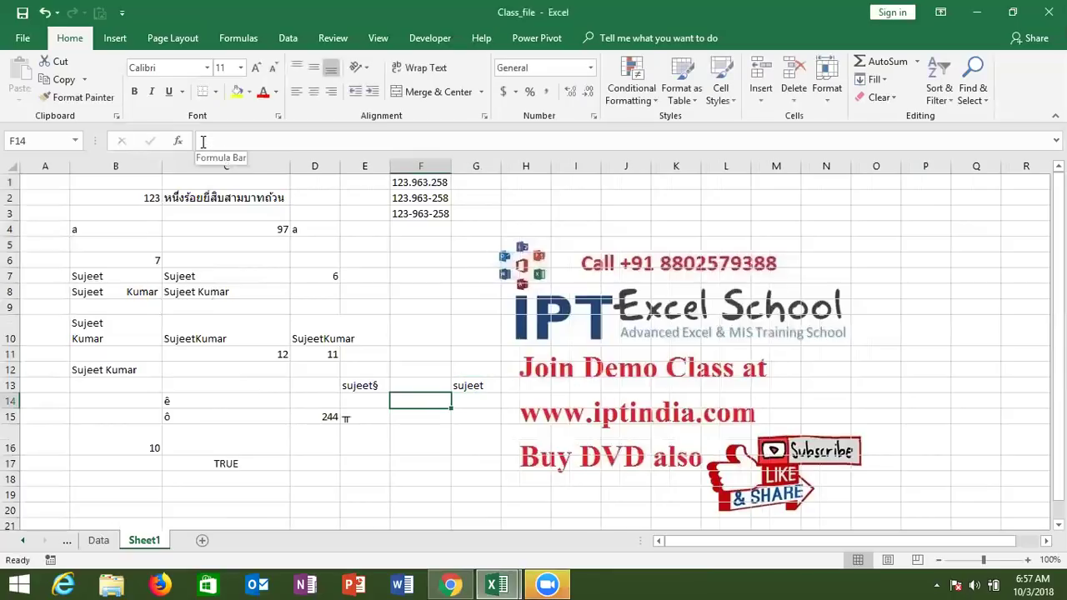
pyautogui.write('=')
pyautogui.press('Up')
pyautogui.press('Left')
pyautogui.write('=')
pyautogui.press('Right')
pyautogui.press('Up')
pyautogui.press('Return')
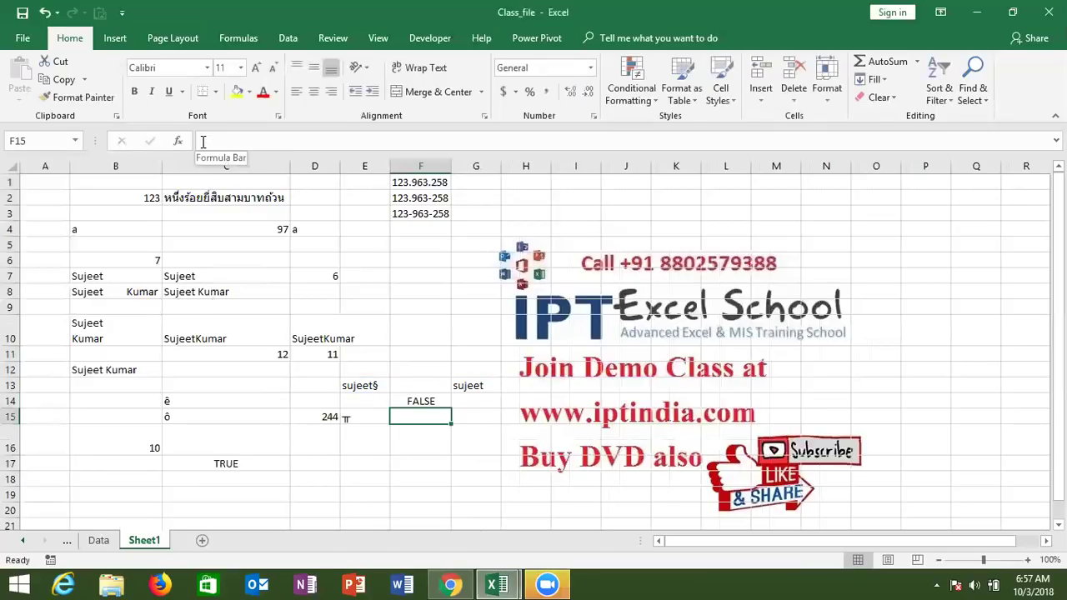
# Step: Move back through row 13 to E13, comparing its value with G13
pyautogui.press('Up')
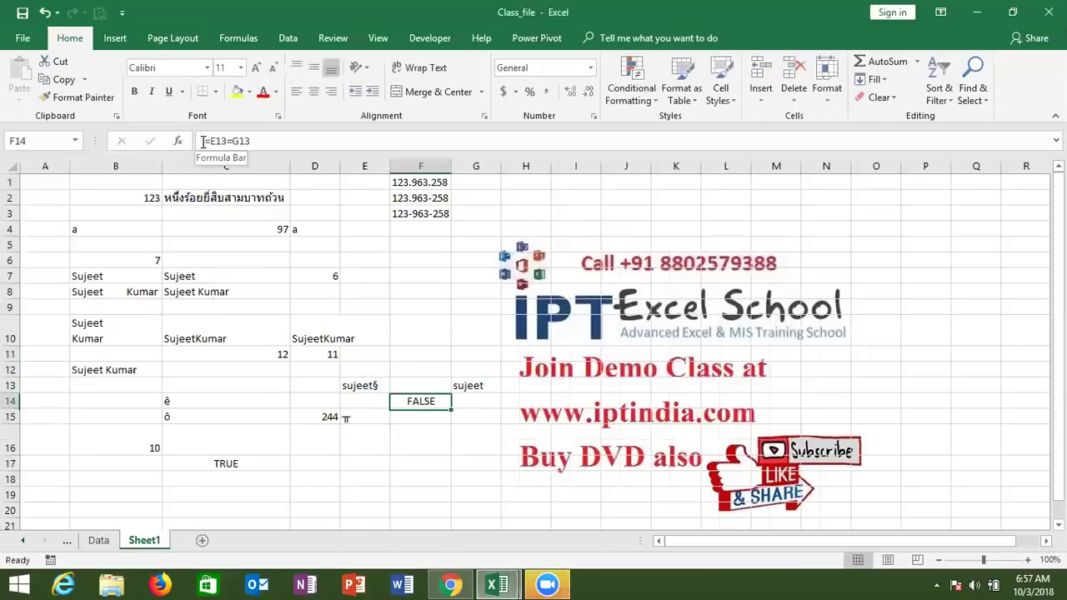
pyautogui.press('Up')
pyautogui.press('Left')
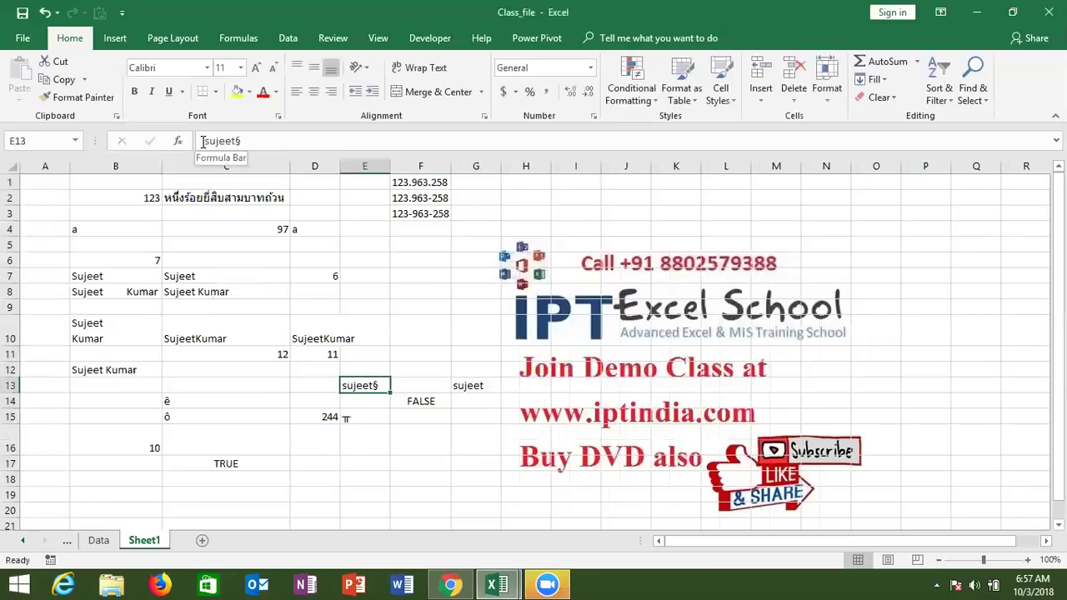
pyautogui.press('Right')
pyautogui.press('Right')
pyautogui.press('Left')
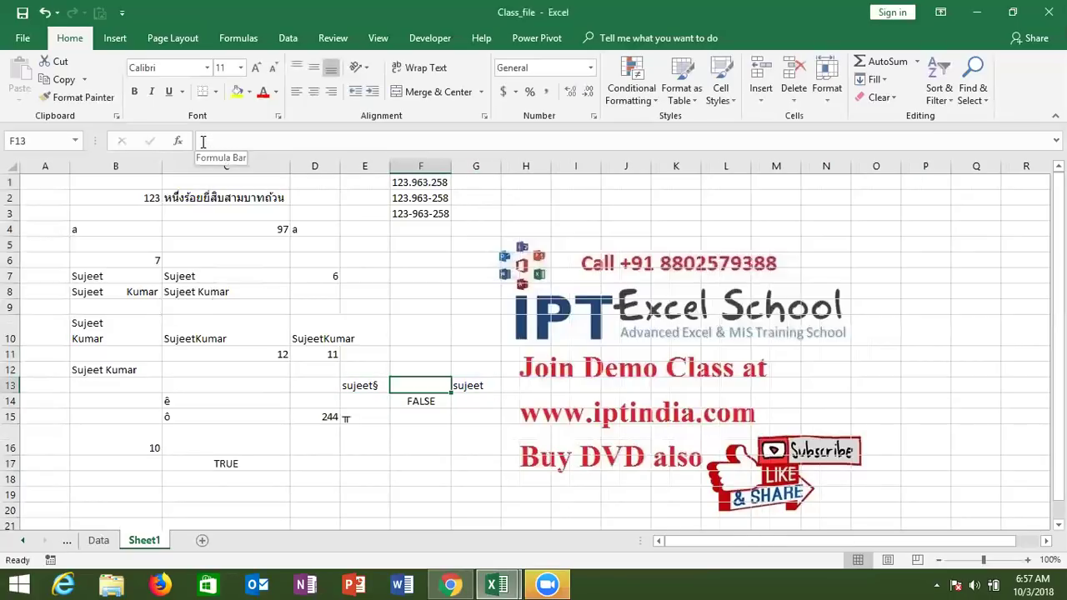
pyautogui.press('Left')
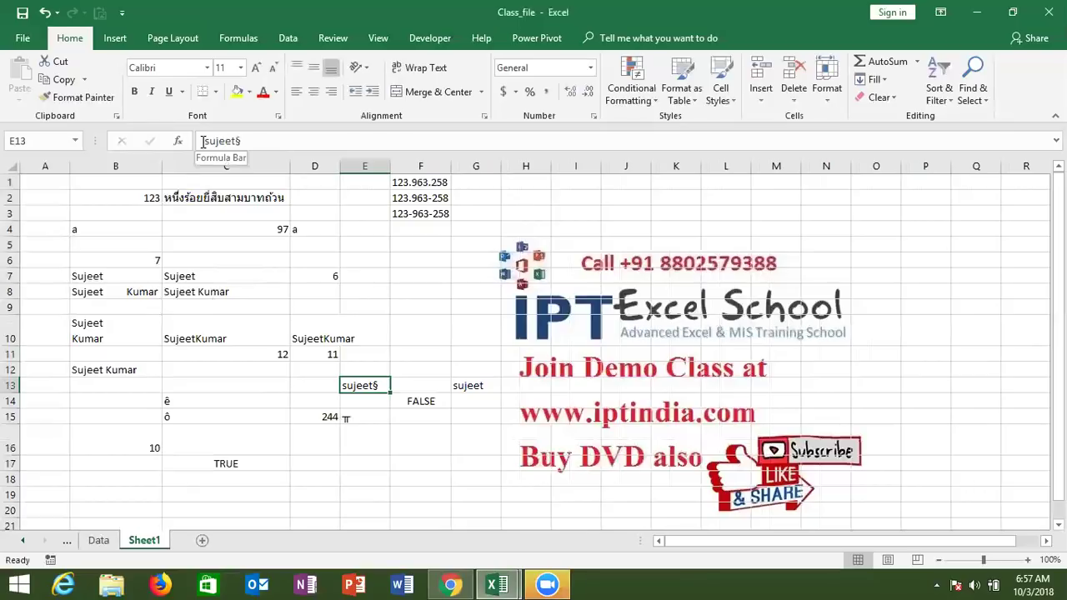
# Step: Try deleting the § from E13, then cancel to keep sujeet§
pyautogui.click(274, 140)
pyautogui.press('BackSpace')
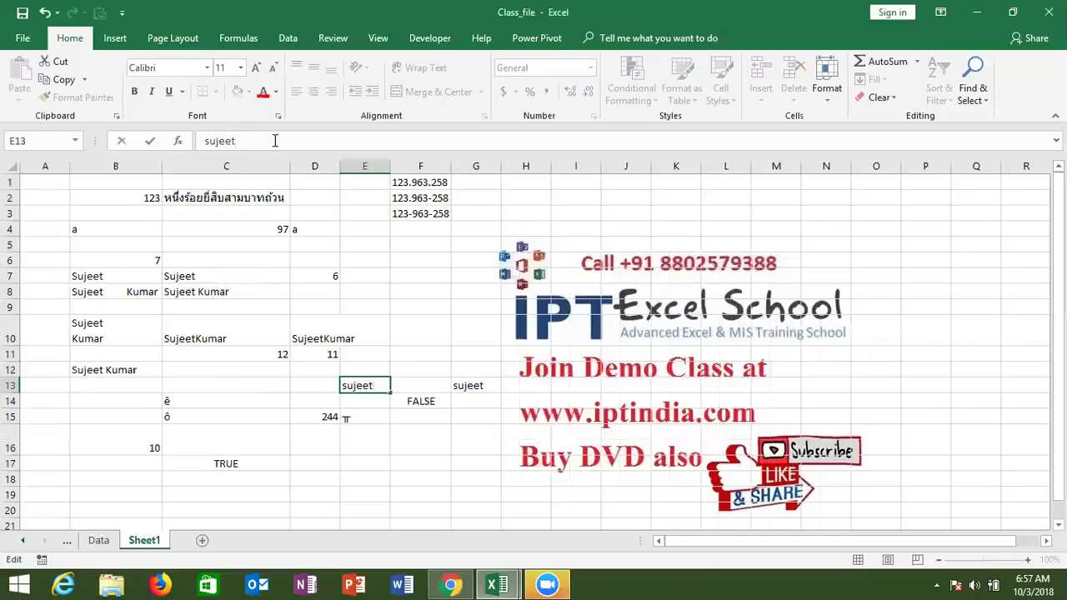
pyautogui.press('Escape')
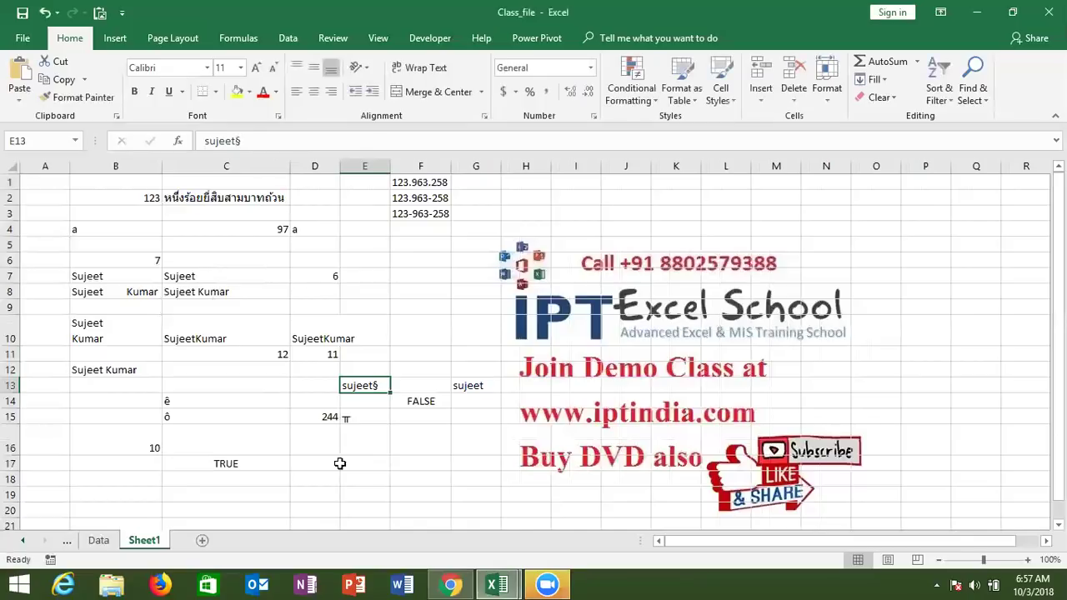
# Step: Enter =SUBSTITUTE(E13,"§","") in E14 to strip the § symbol
pyautogui.click(351, 401)
pyautogui.write('=')
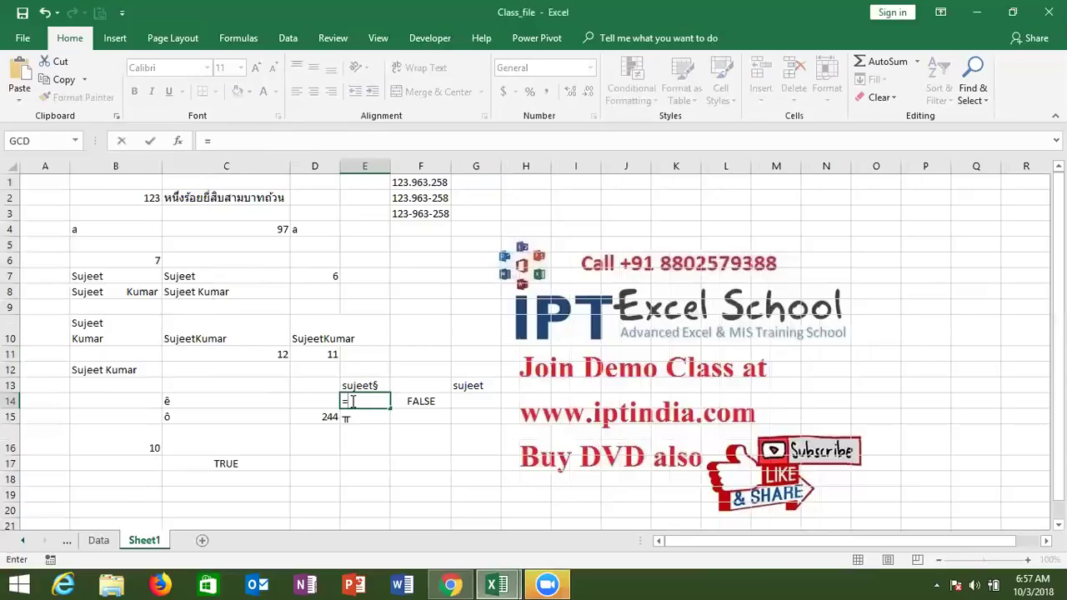
pyautogui.write('sub')
pyautogui.press('Tab')
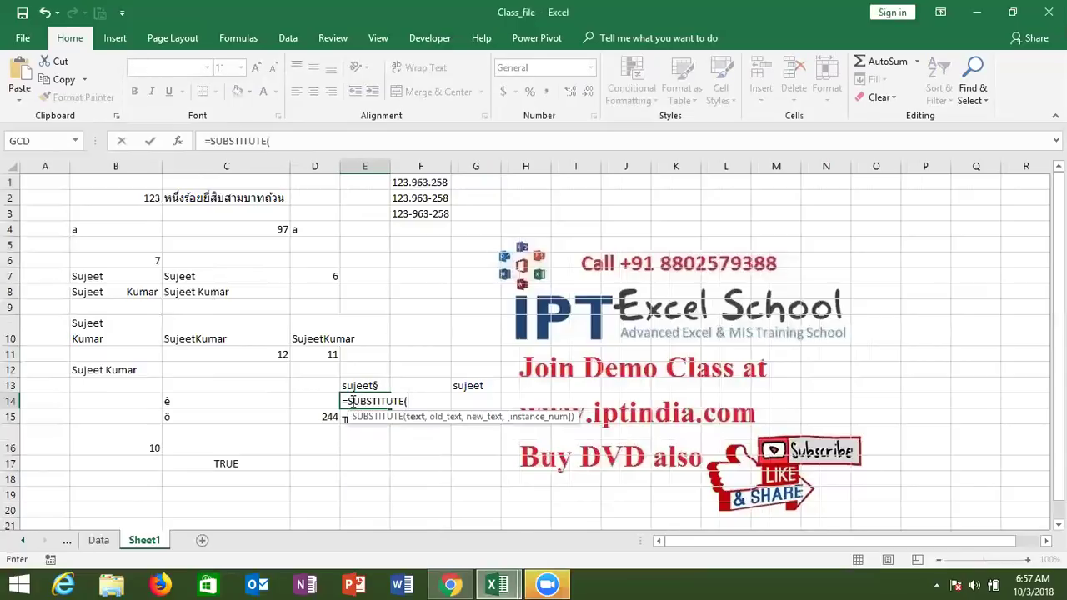
pyautogui.press('Up')
pyautogui.write(',"§"')
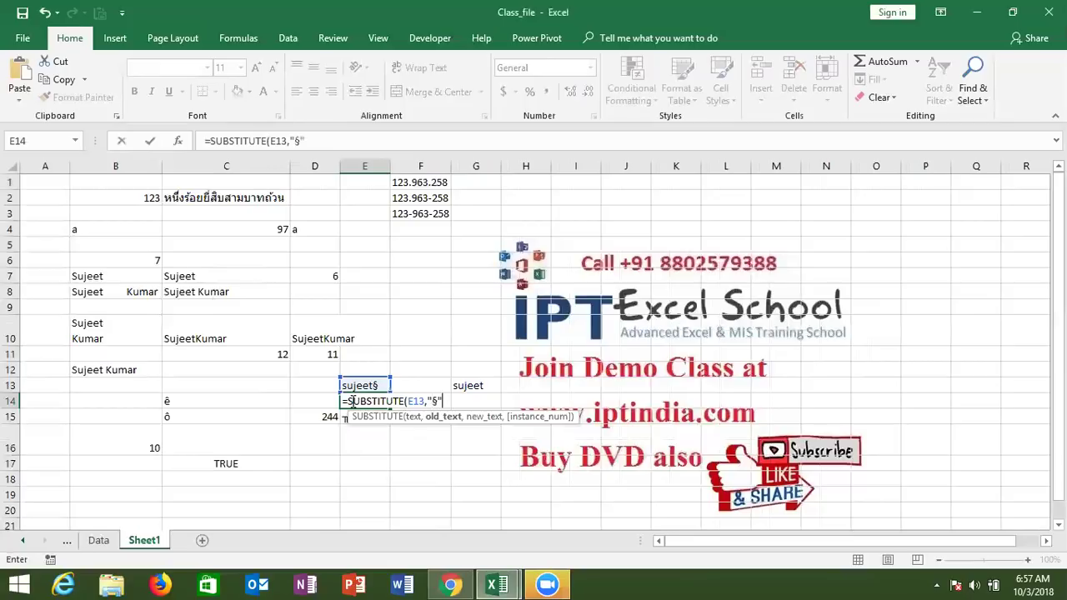
pyautogui.write(',')
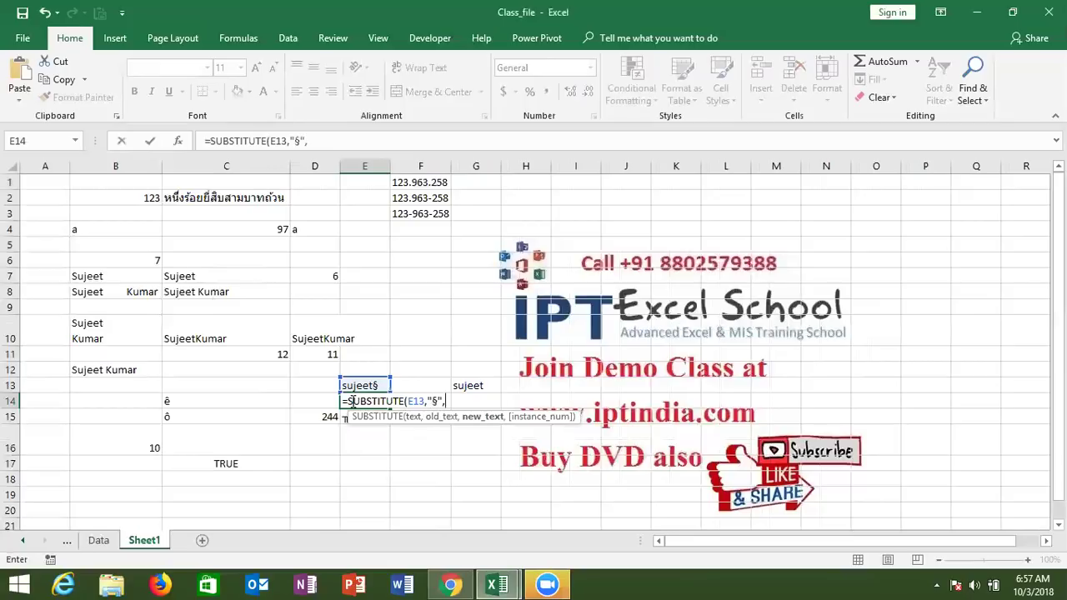
pyautogui.write('""')
pyautogui.press('Return')
# Step: Review E14's formula and its § argument, then move toward the B12 SUBSTITUTE example
pyautogui.click(350, 401)
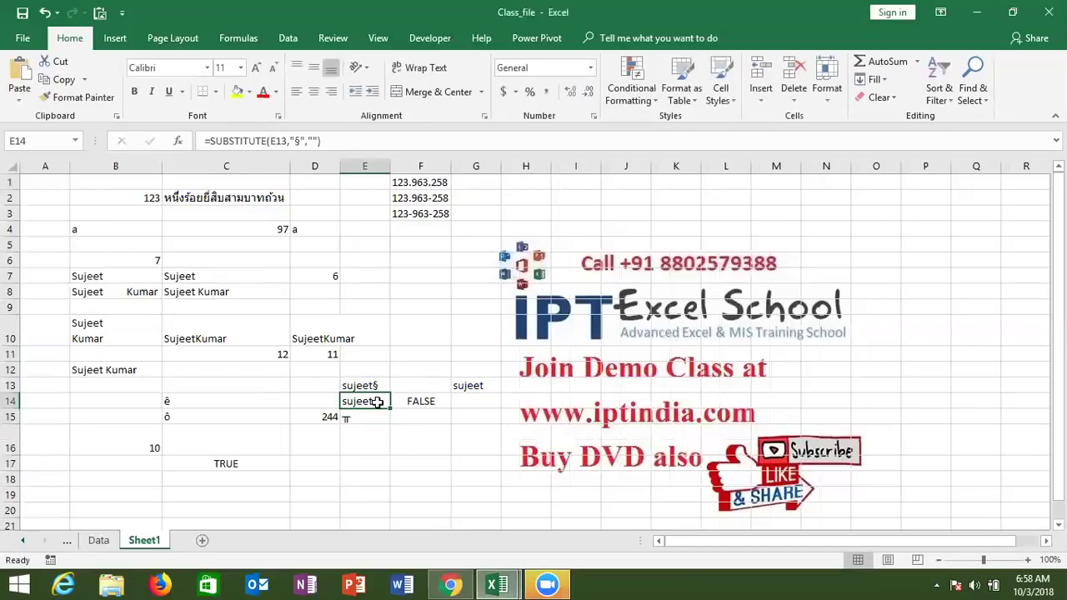
pyautogui.doubleClick(378, 403)
pyautogui.doubleClick(437, 401)
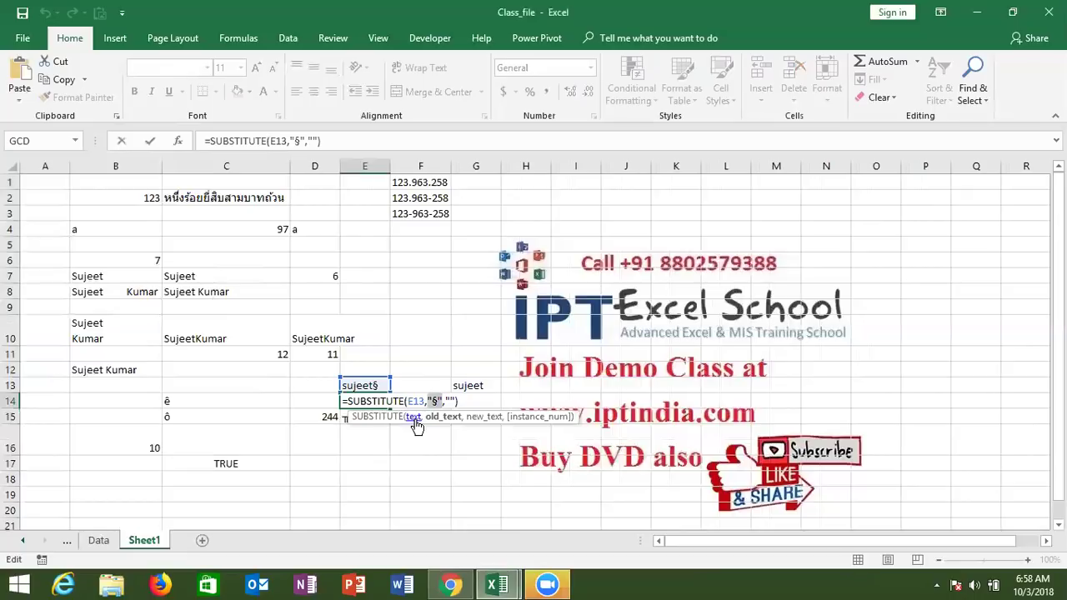
pyautogui.press('Return')
pyautogui.press('Left')
pyautogui.press('Left')
pyautogui.press('Left')
pyautogui.press('Left')
pyautogui.press('Up')
pyautogui.press('Up')
pyautogui.press('Up')
pyautogui.press('Right')
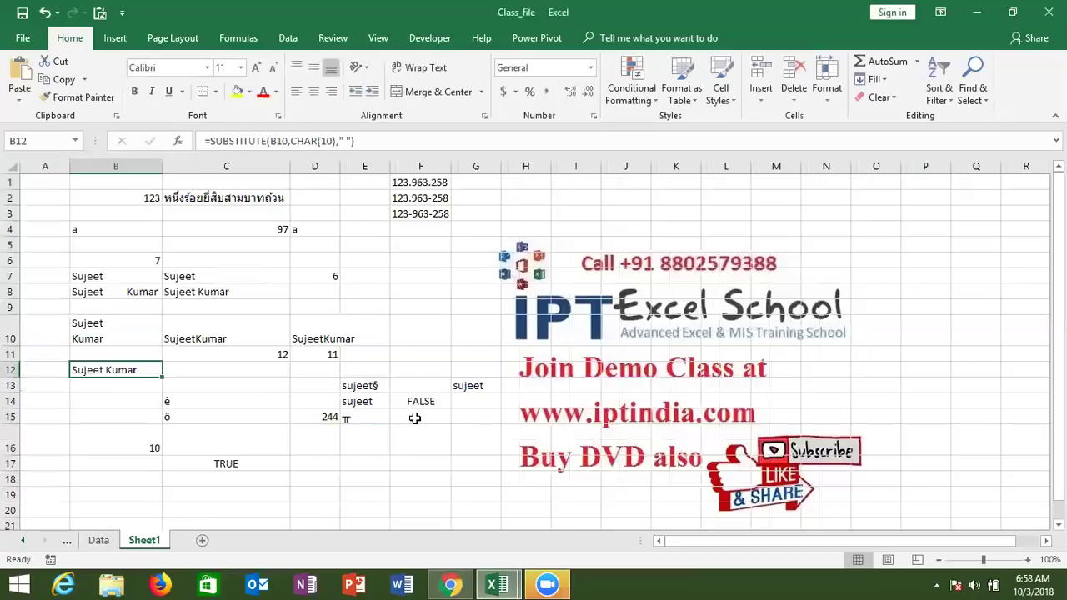
# Step: Browse column B's examples down to B21, then minimise Excel to the desktop
pyautogui.press('Up')
pyautogui.press('Up')
pyautogui.press('Up')
pyautogui.press('Up')
pyautogui.press('Up')
pyautogui.press('Down')
pyautogui.press('Up')
pyautogui.press('Down')
pyautogui.press('Down')
pyautogui.press('Down')
pyautogui.press('Down')
pyautogui.press('Down')
pyautogui.press('Down')
pyautogui.press('Down')
pyautogui.press('Down')
pyautogui.press('Down')
pyautogui.press('Down')
pyautogui.press('Down')
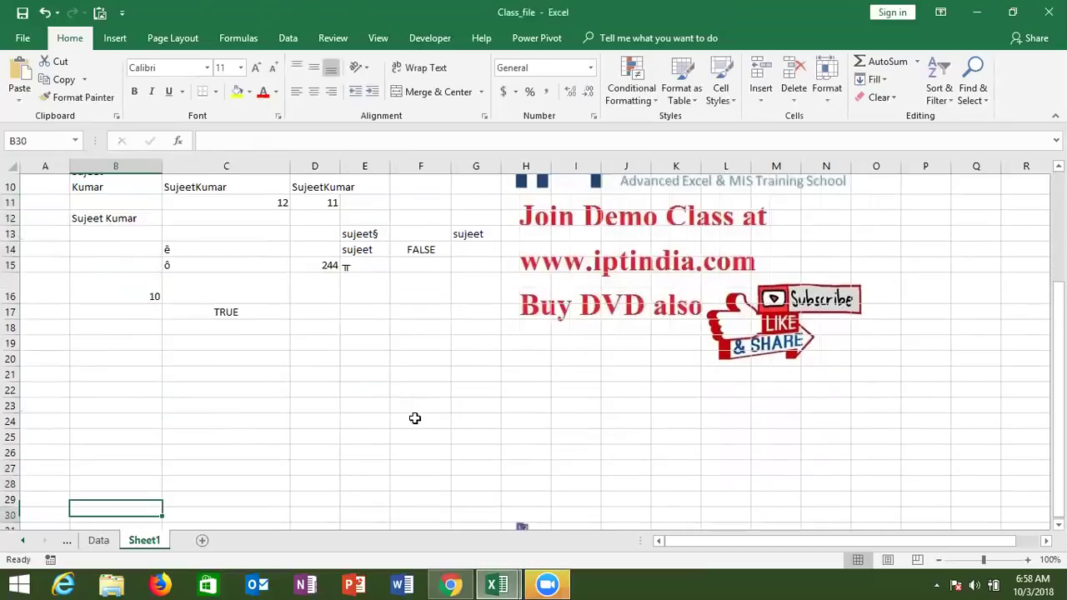
pyautogui.press('Up')
pyautogui.press('Up')
pyautogui.press('Up')
pyautogui.scroll(1, 414, 418)
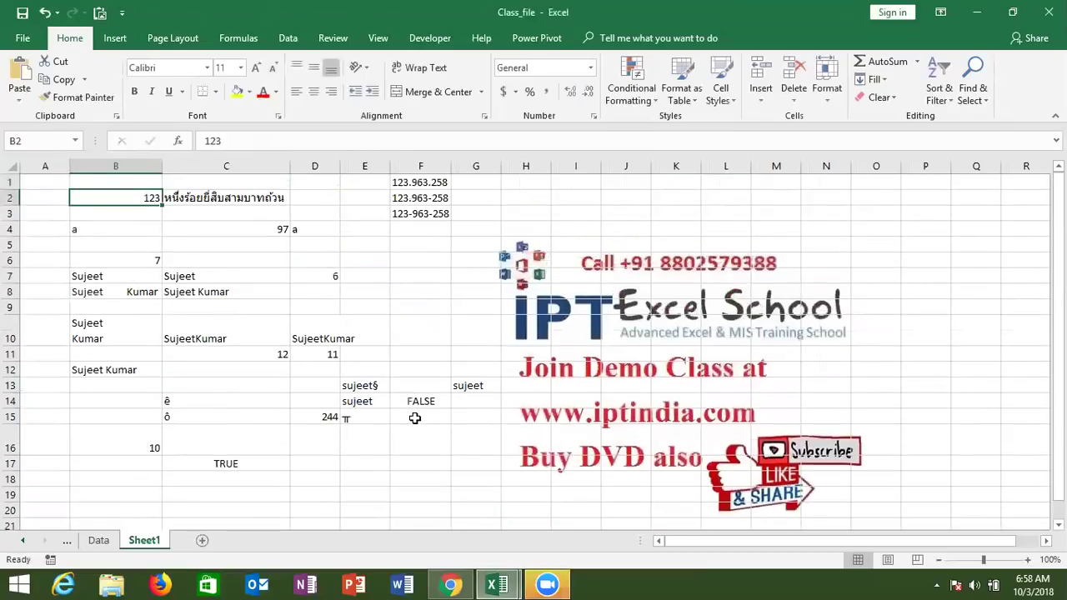
pyautogui.press('Down')
pyautogui.press('Down')
pyautogui.press('Down')
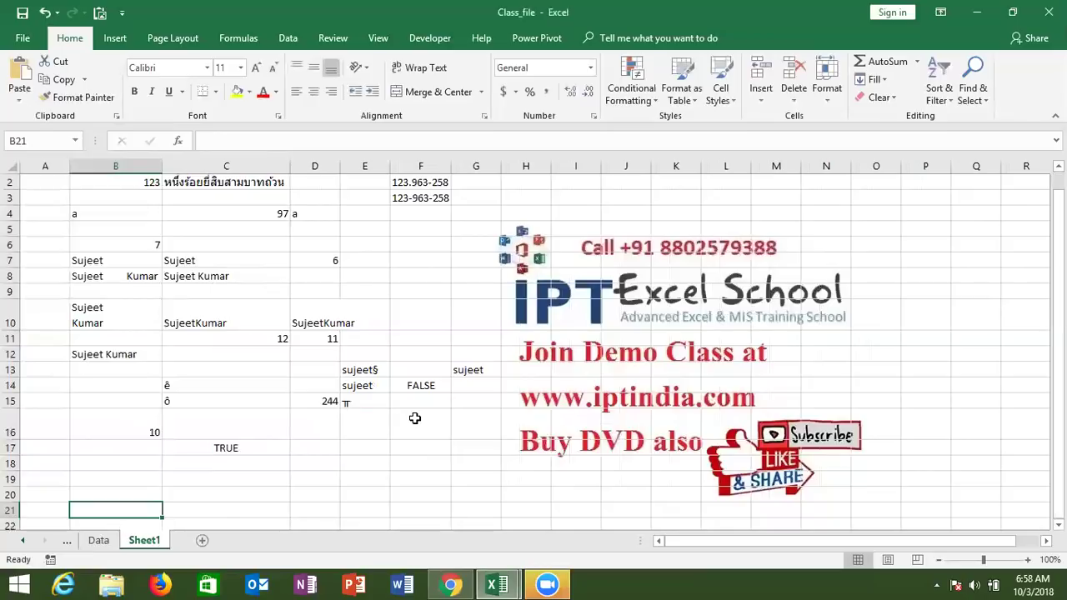
pyautogui.press('super+d')
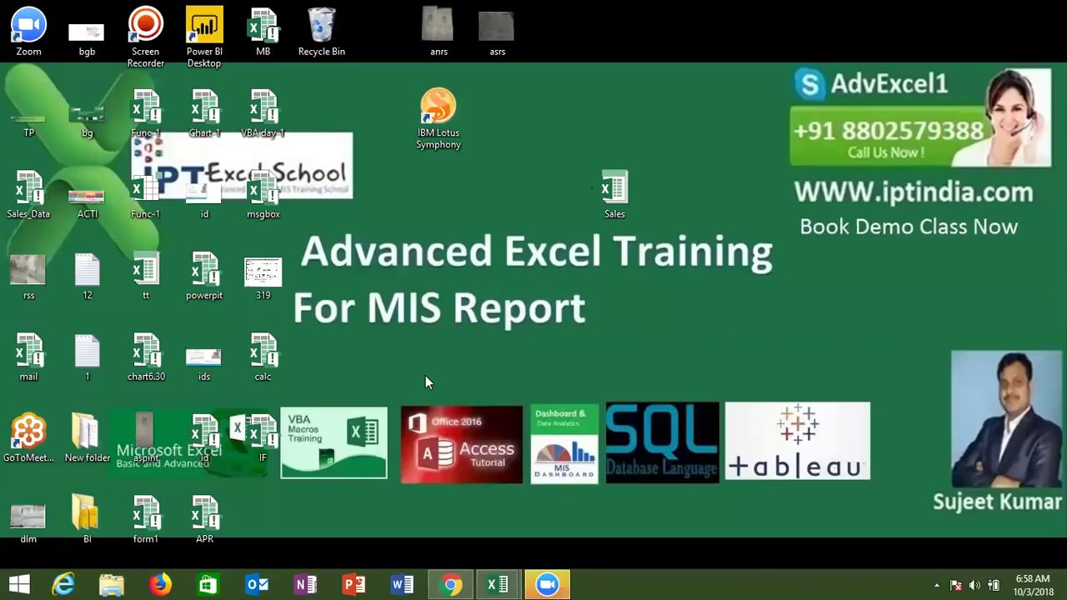